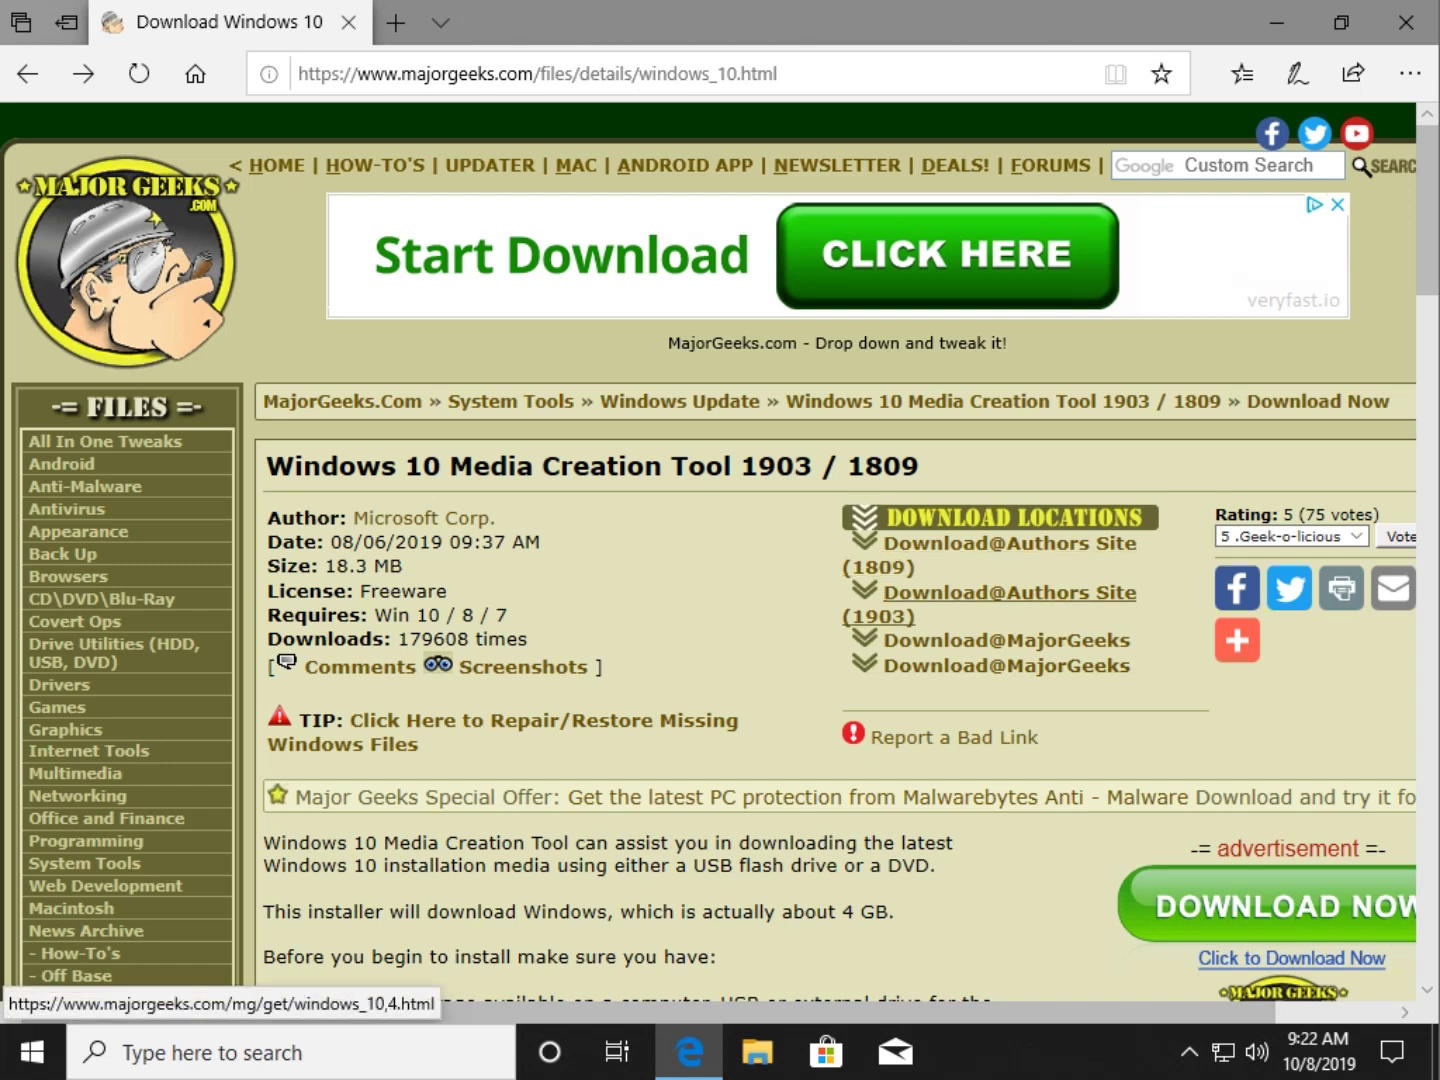
# - Download the Windows 10 Media Creation Tool from the author's site (1903) and run MediaCreationTool1903 from the Downloads folder
pyautogui.click(990, 593)
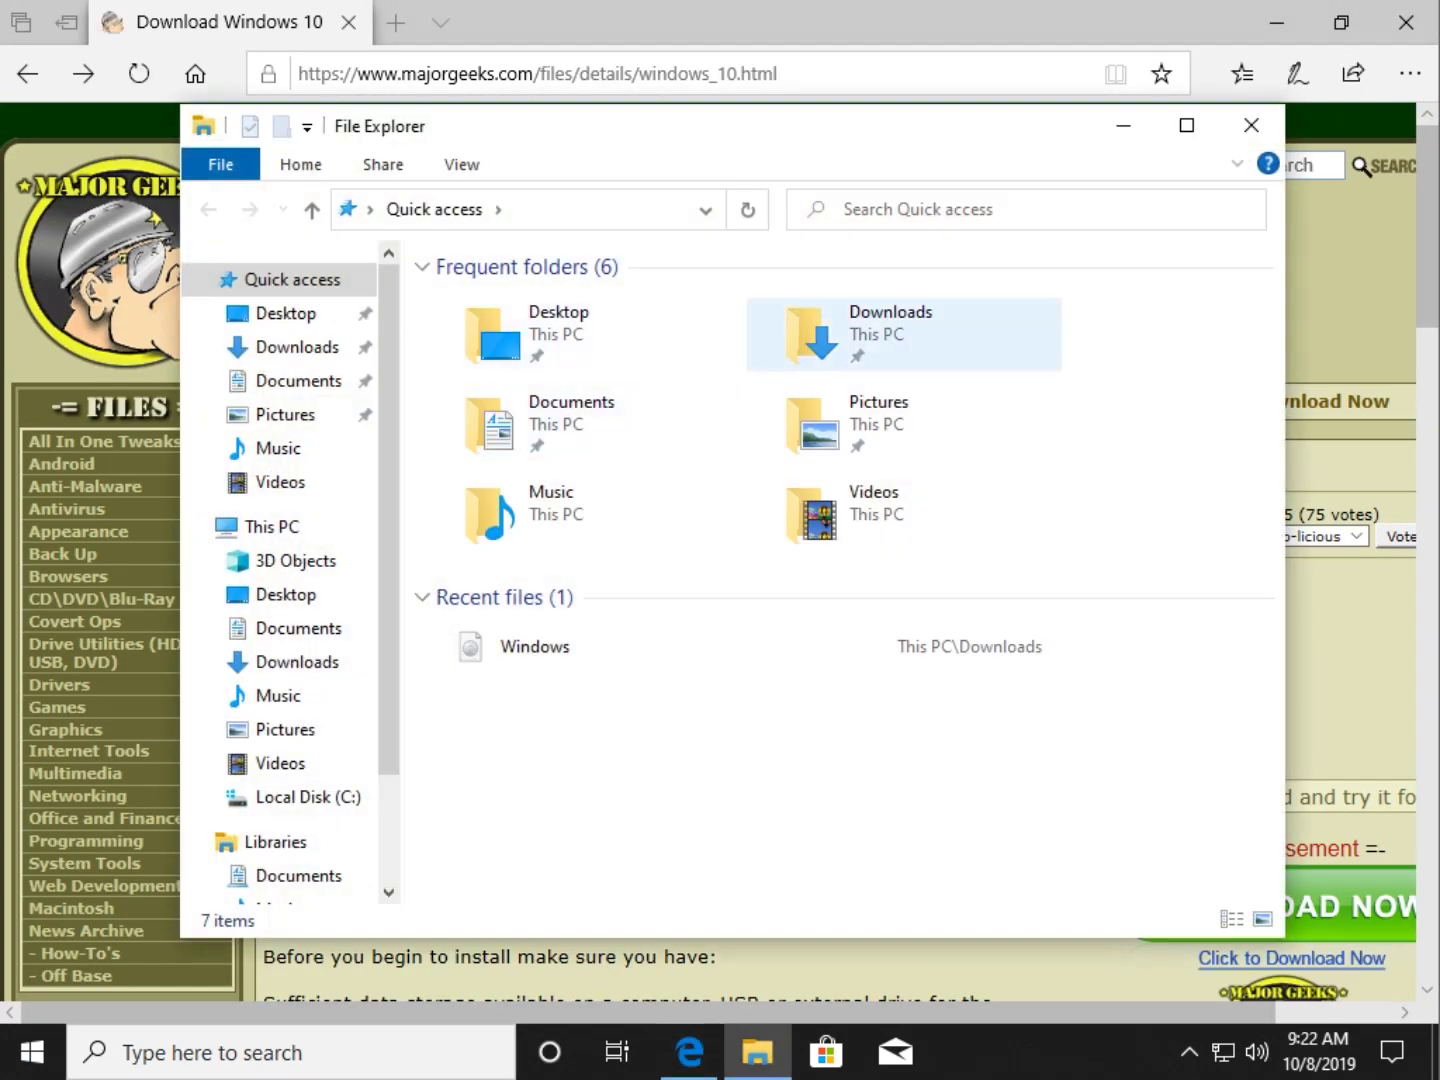
pyautogui.doubleClick(858, 334)
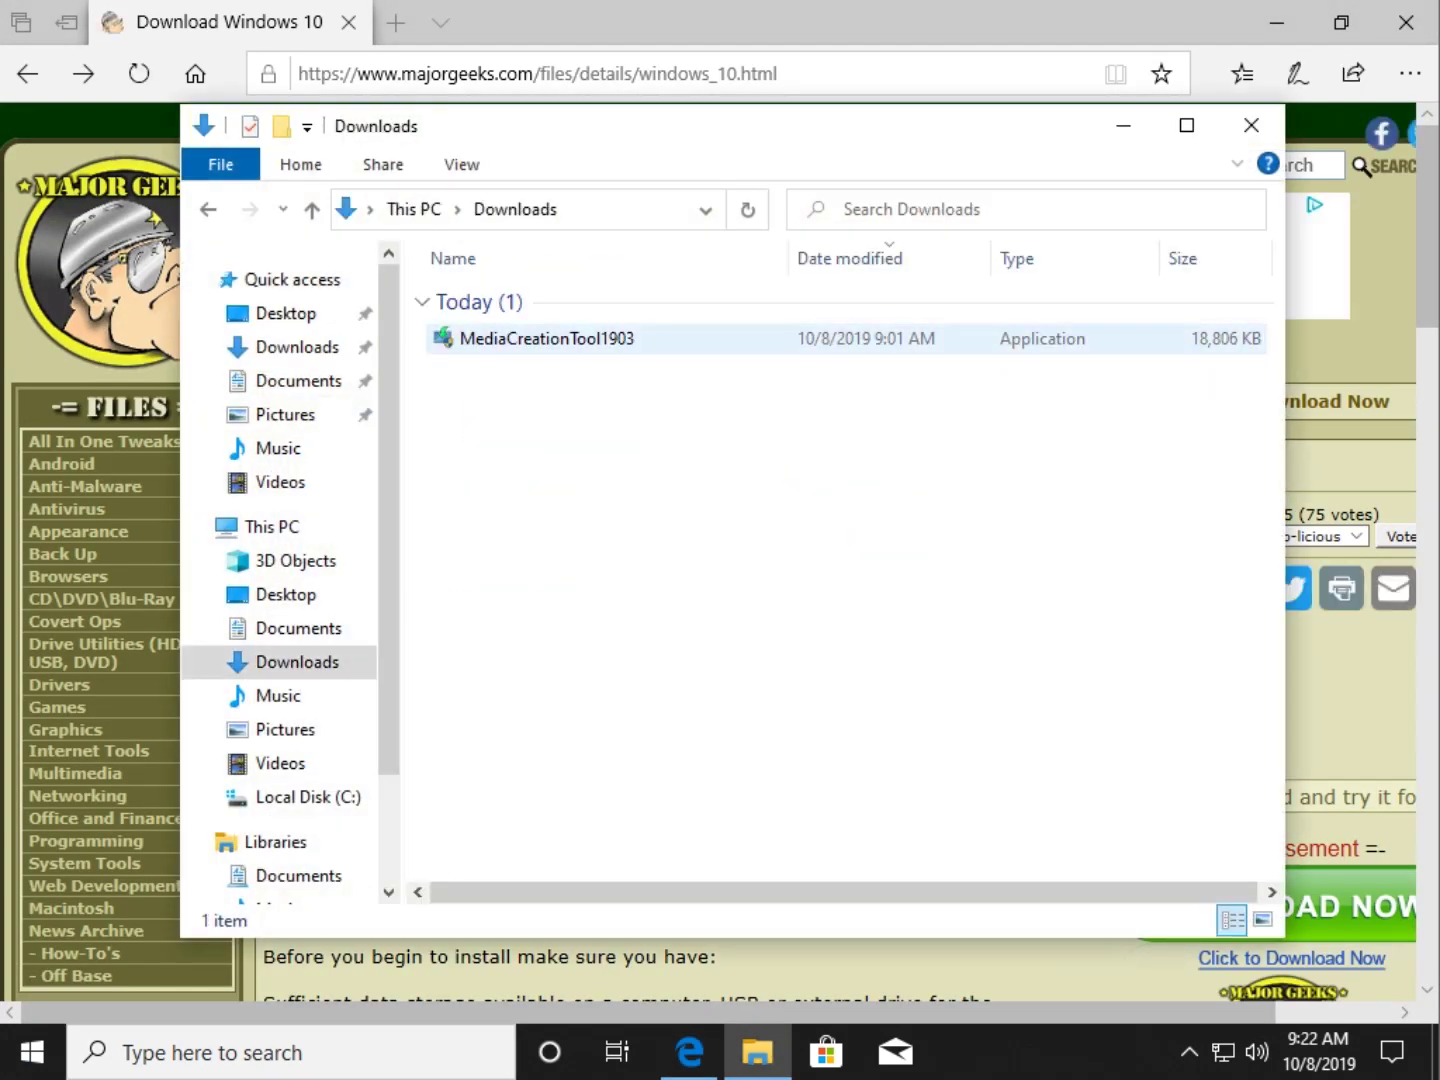
pyautogui.click(540, 338)
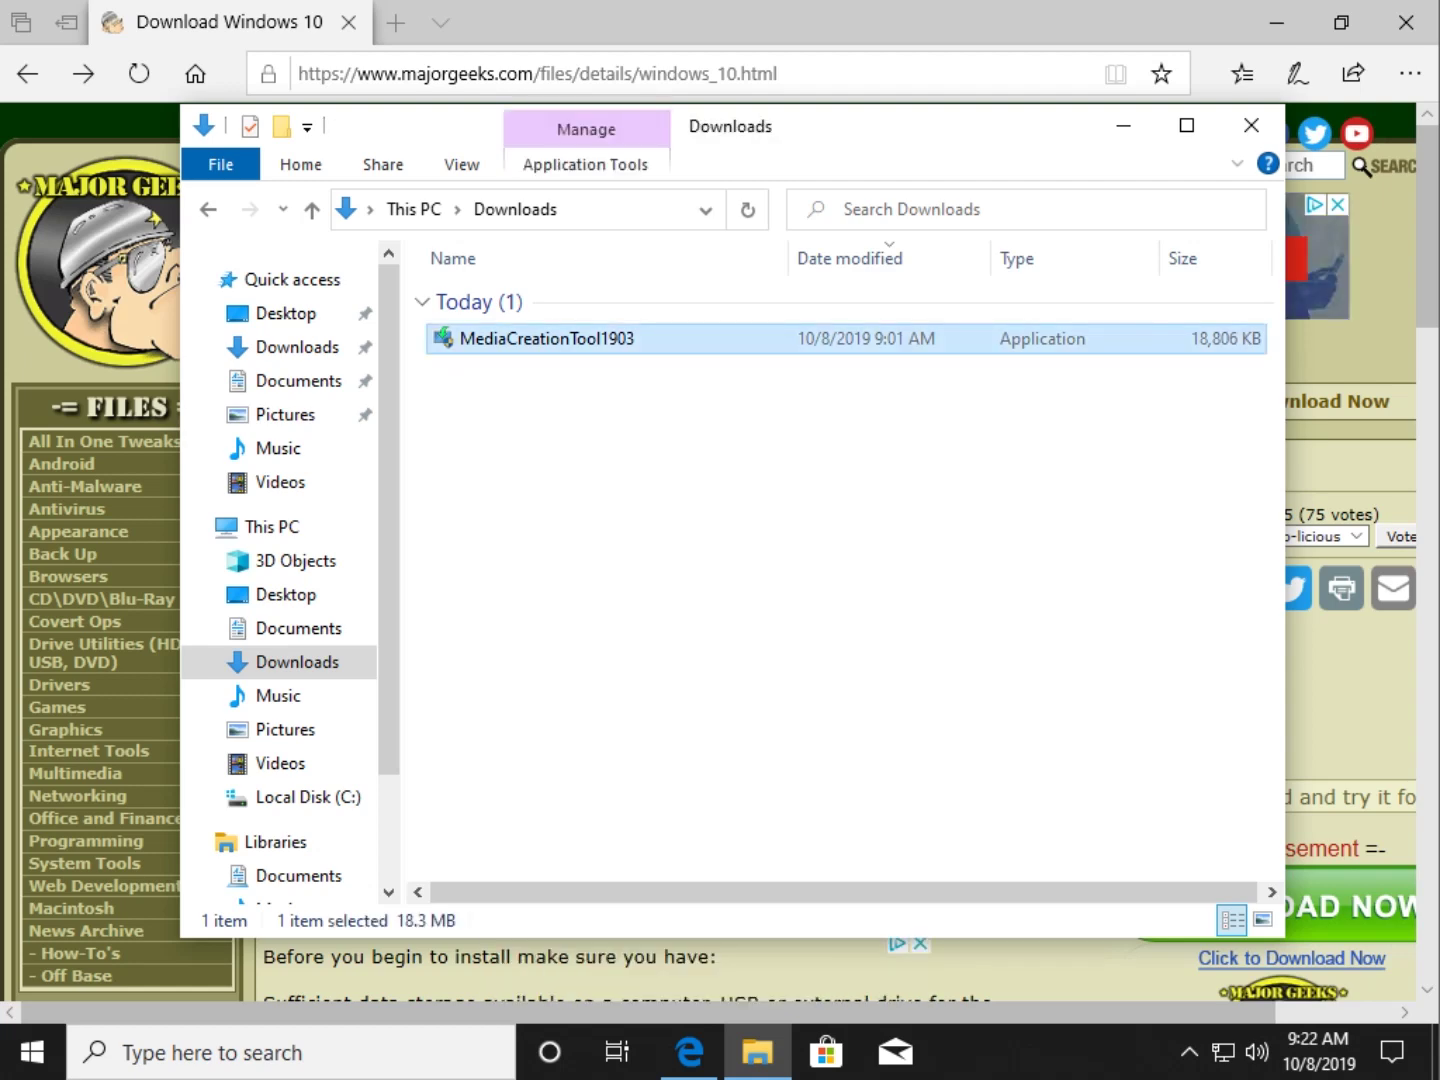
pyautogui.press('Return')
pyautogui.click(573, 717)
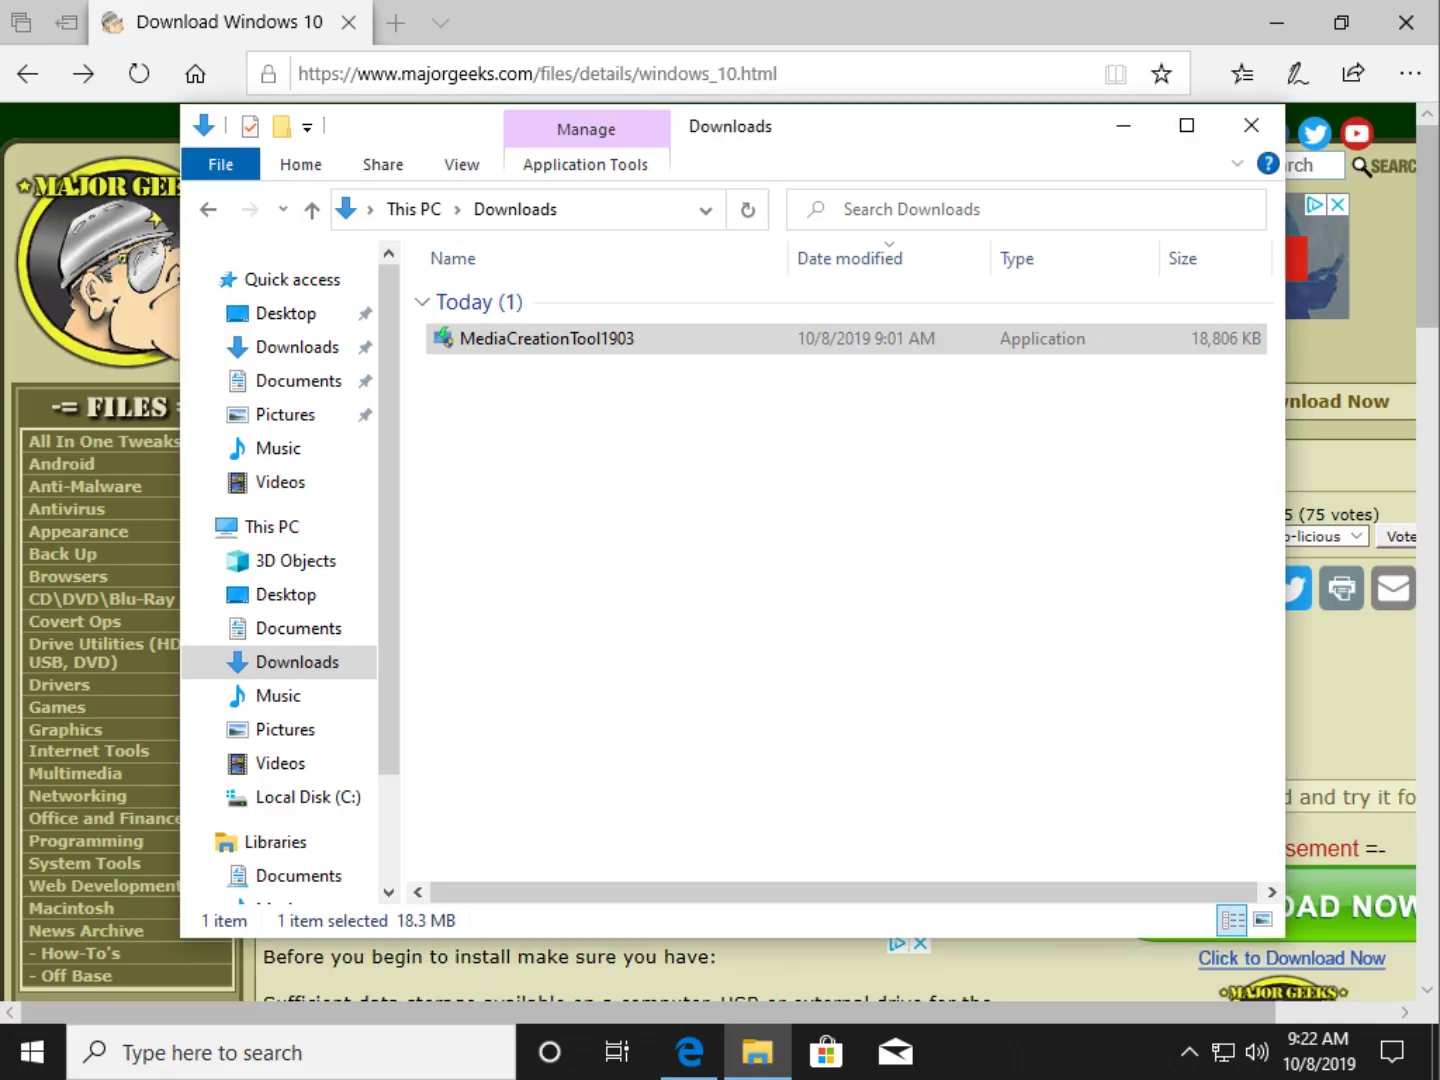
# - Minimize the browser and Downloads windows and accept the Media Creation Tool license terms
pyautogui.click(1277, 22)
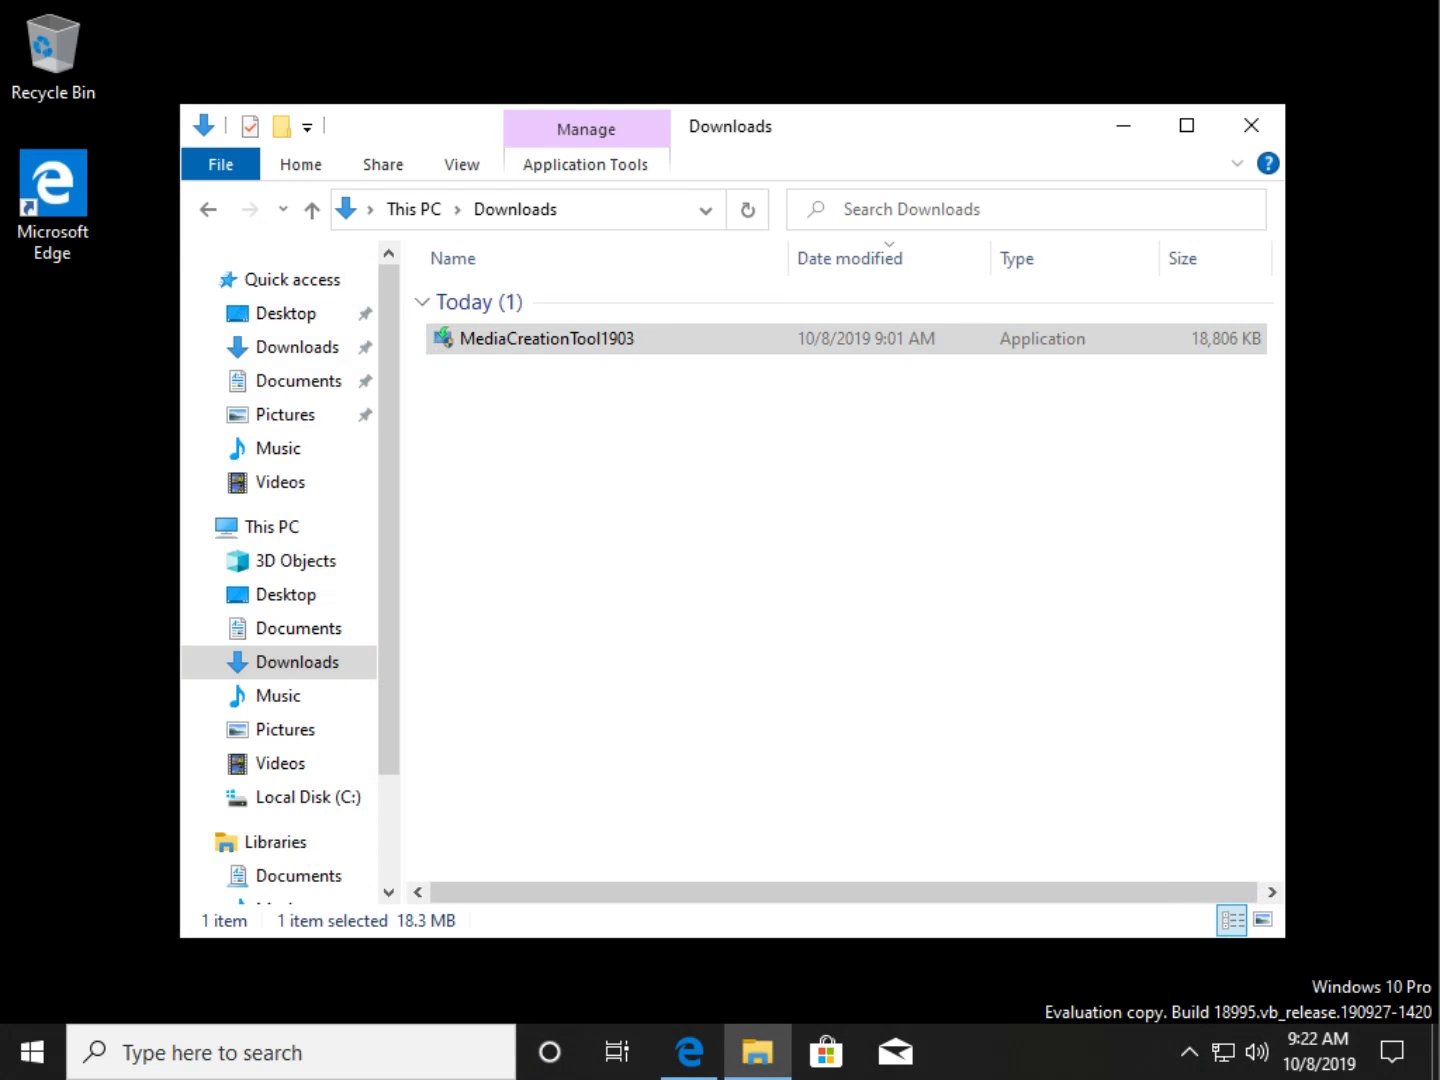
pyautogui.click(1123, 125)
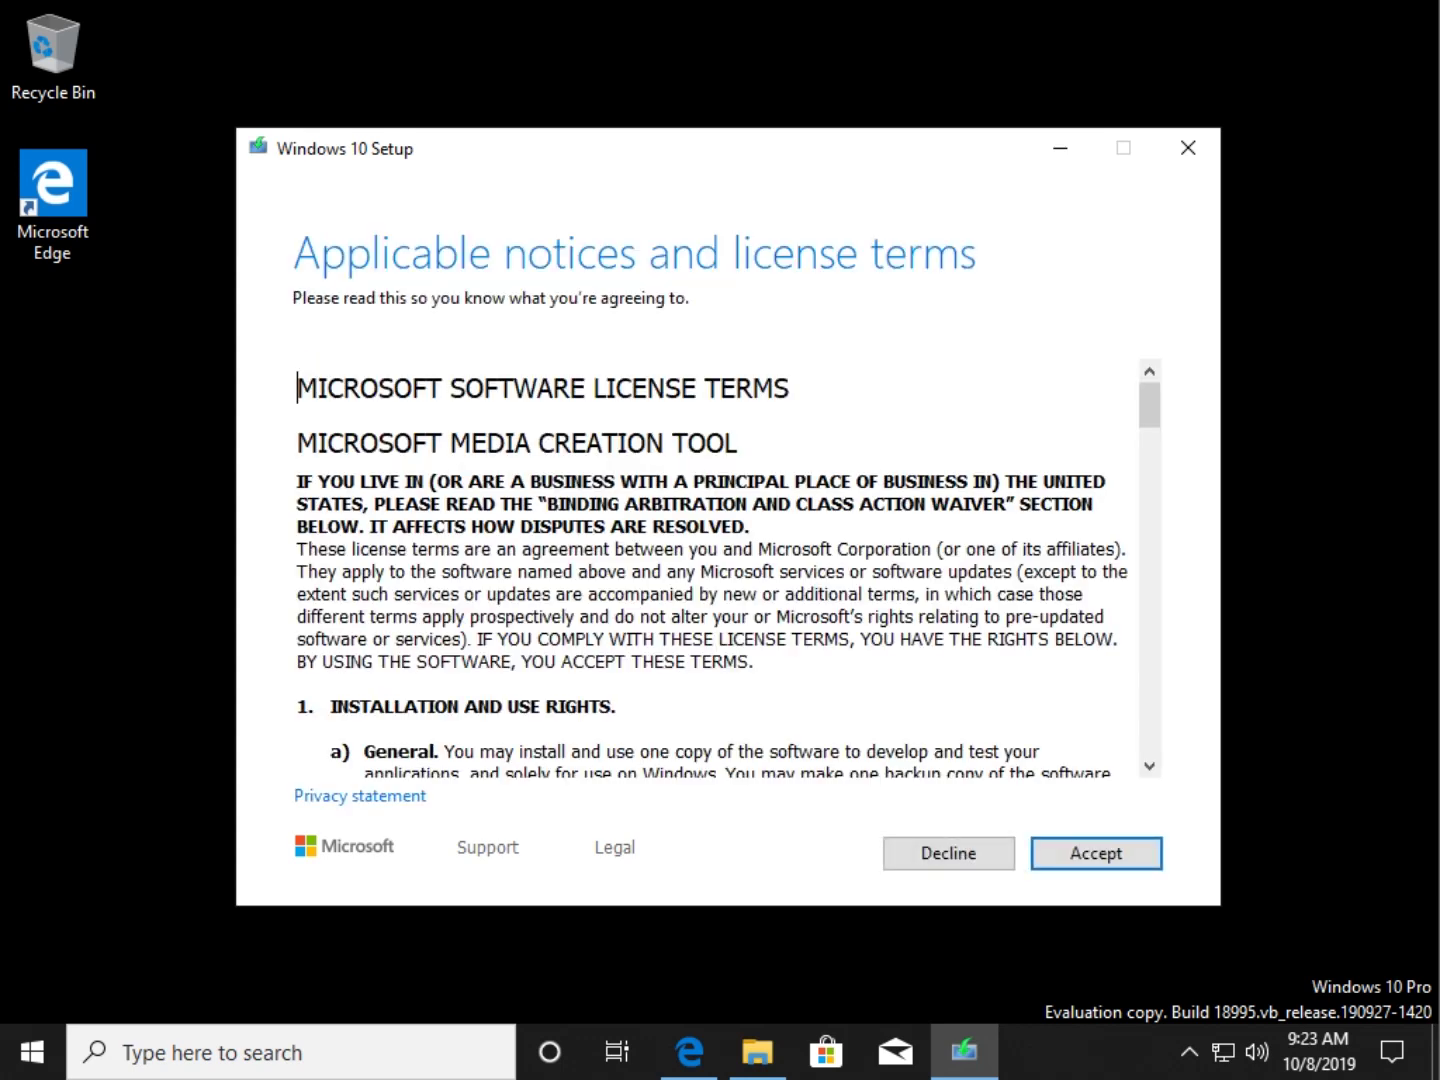
pyautogui.press('Return')
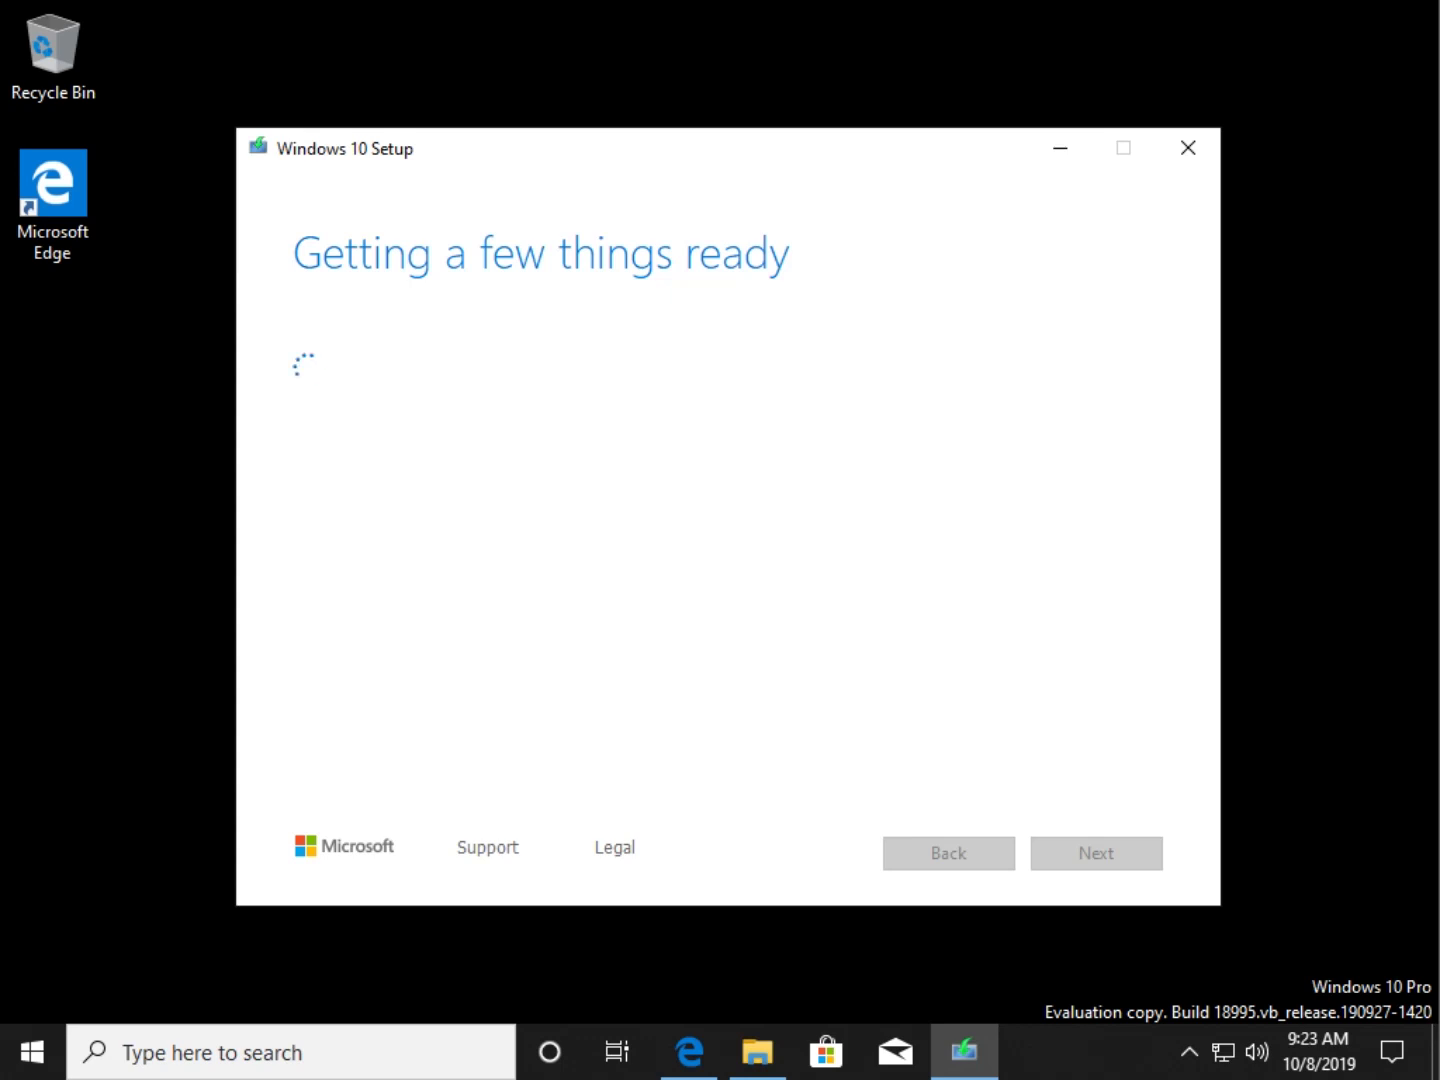
pyautogui.moveTo(660, 158)
pyautogui.mouseDown()
pyautogui.moveTo(704, 170)
pyautogui.moveTo(684, 154)
pyautogui.mouseUp()
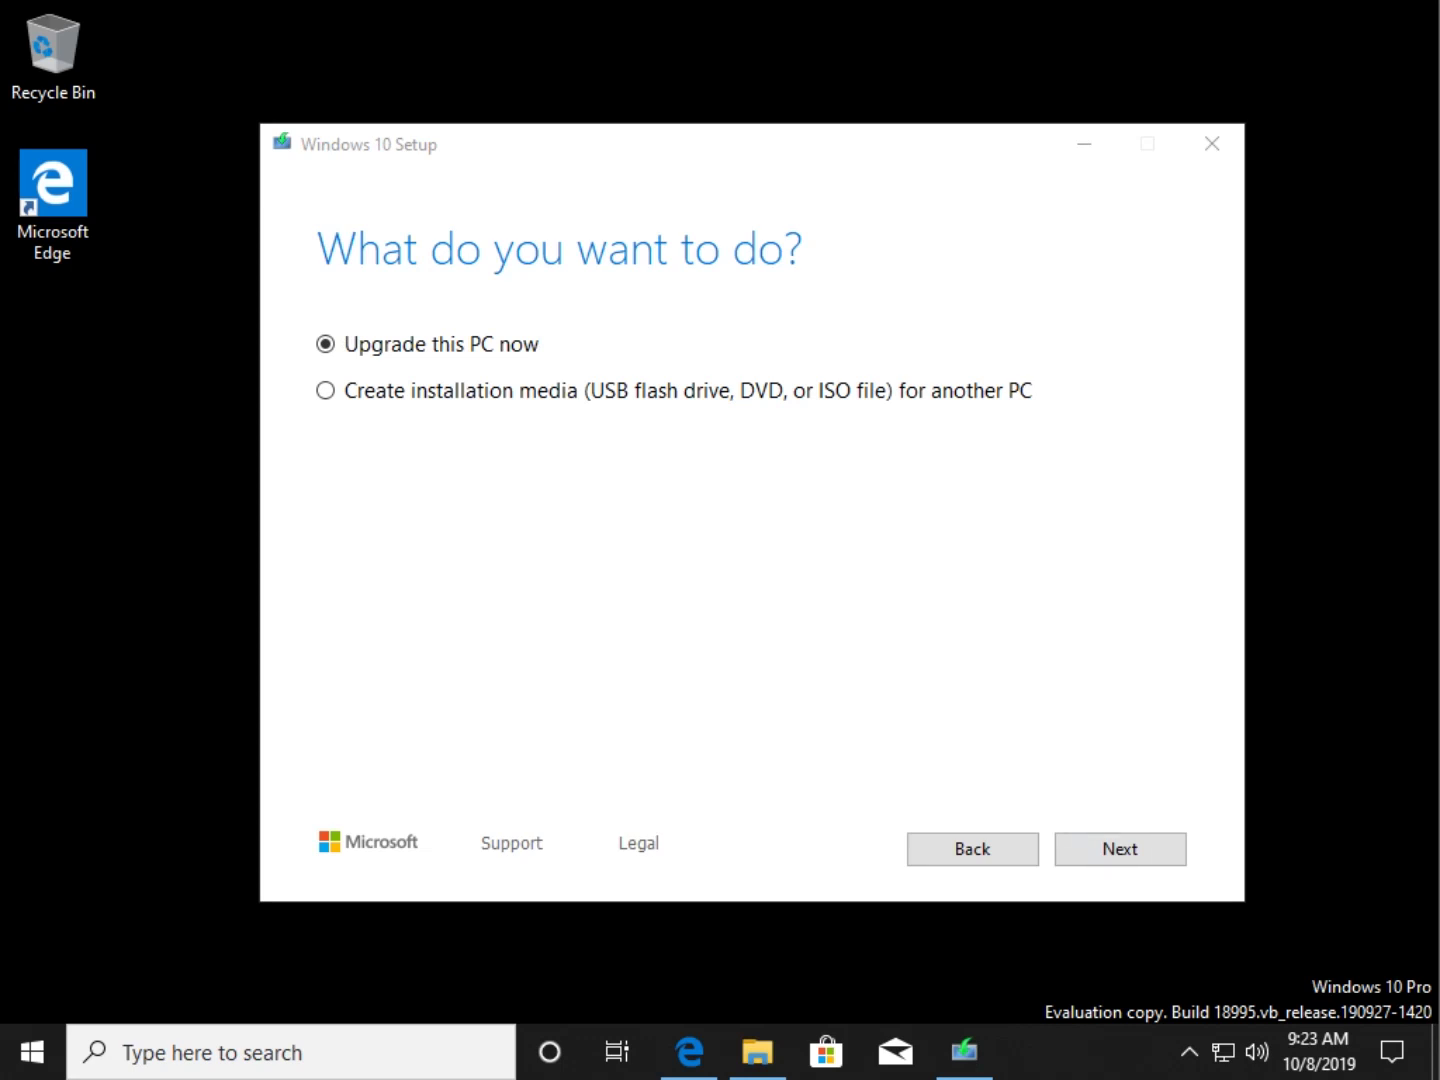
# - Choose to create installation media for another PC, with English (United States), Windows 10 and 64-bit (x64) as the options
pyautogui.click(325, 390)
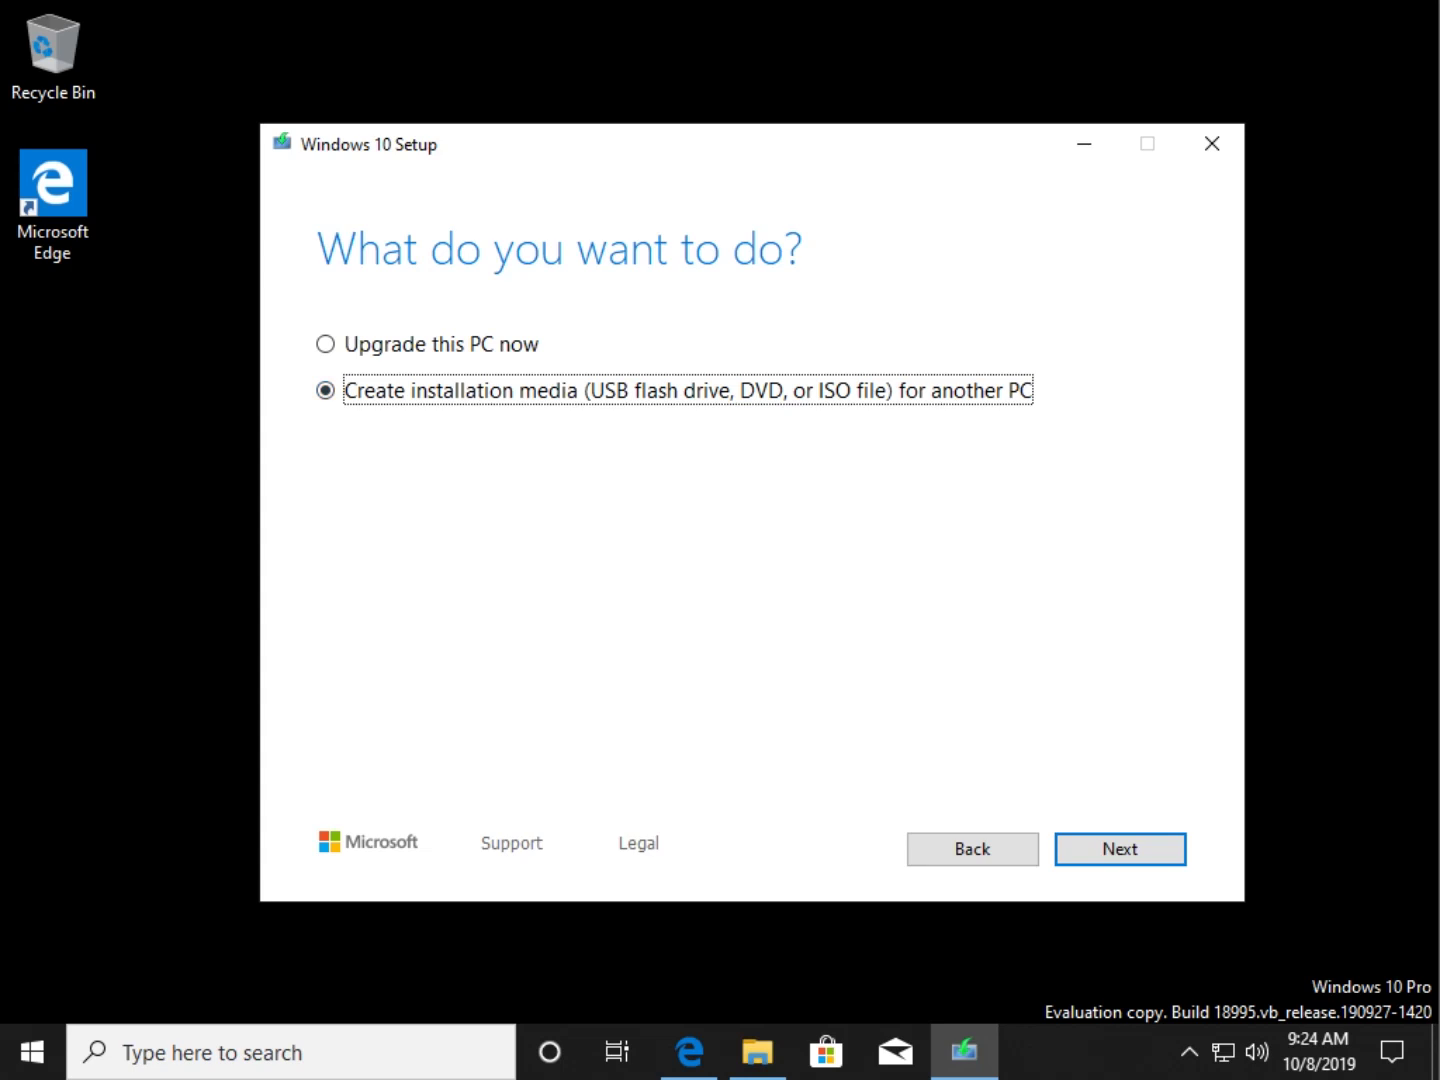
pyautogui.press('Return')
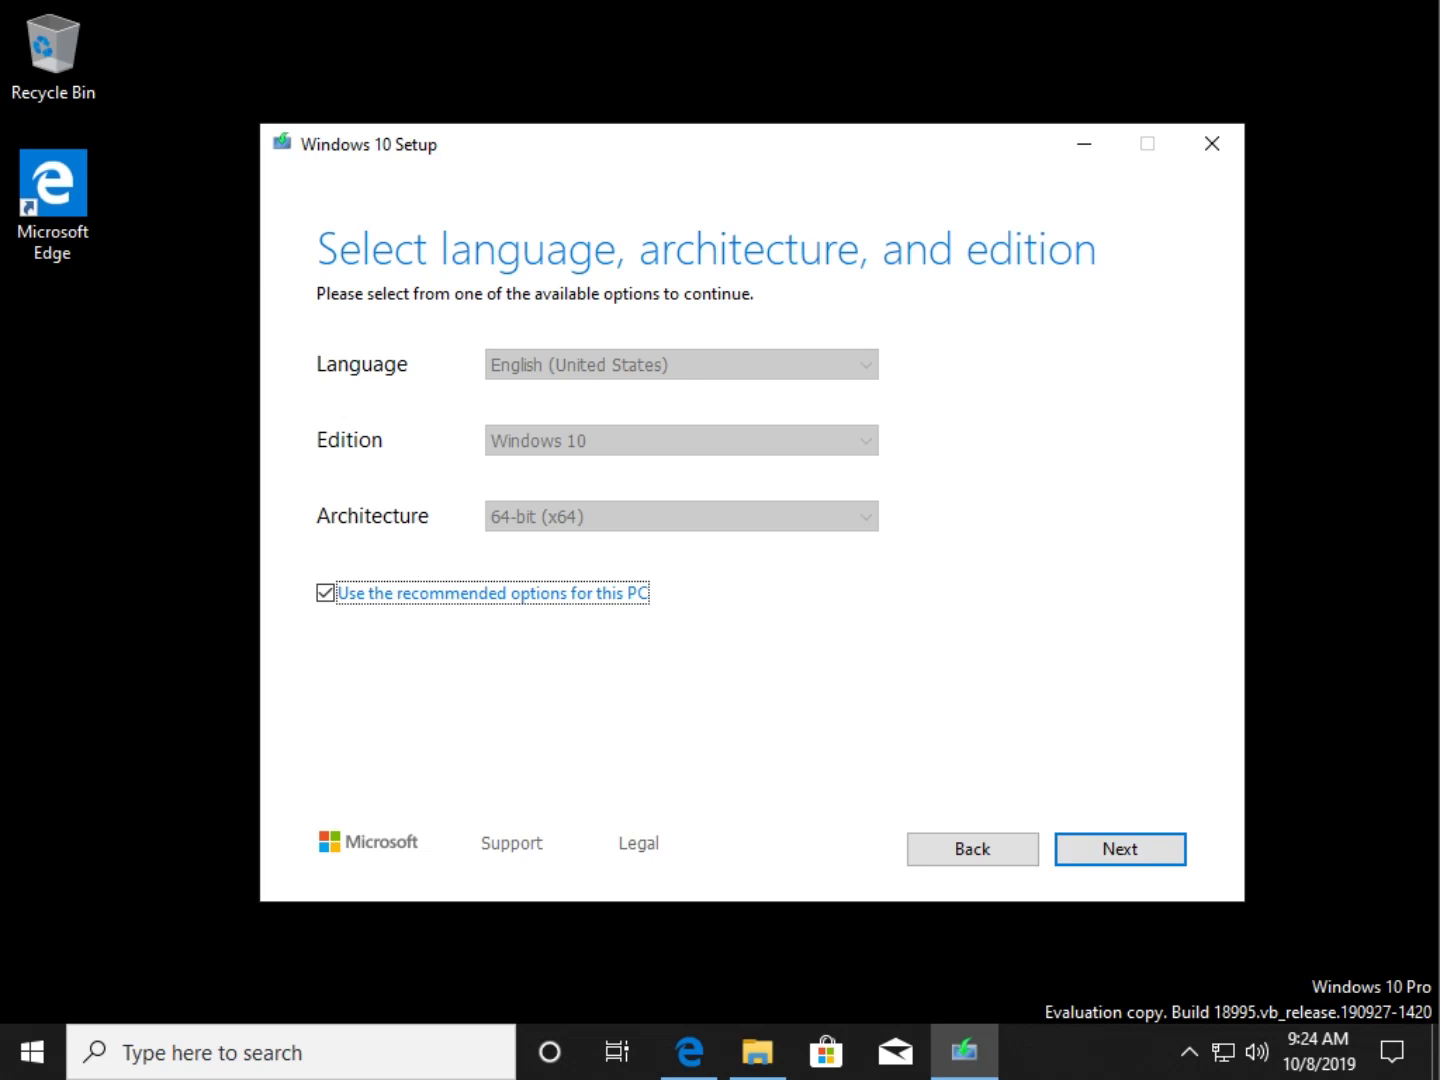
pyautogui.click(325, 592)
pyautogui.click(681, 516)
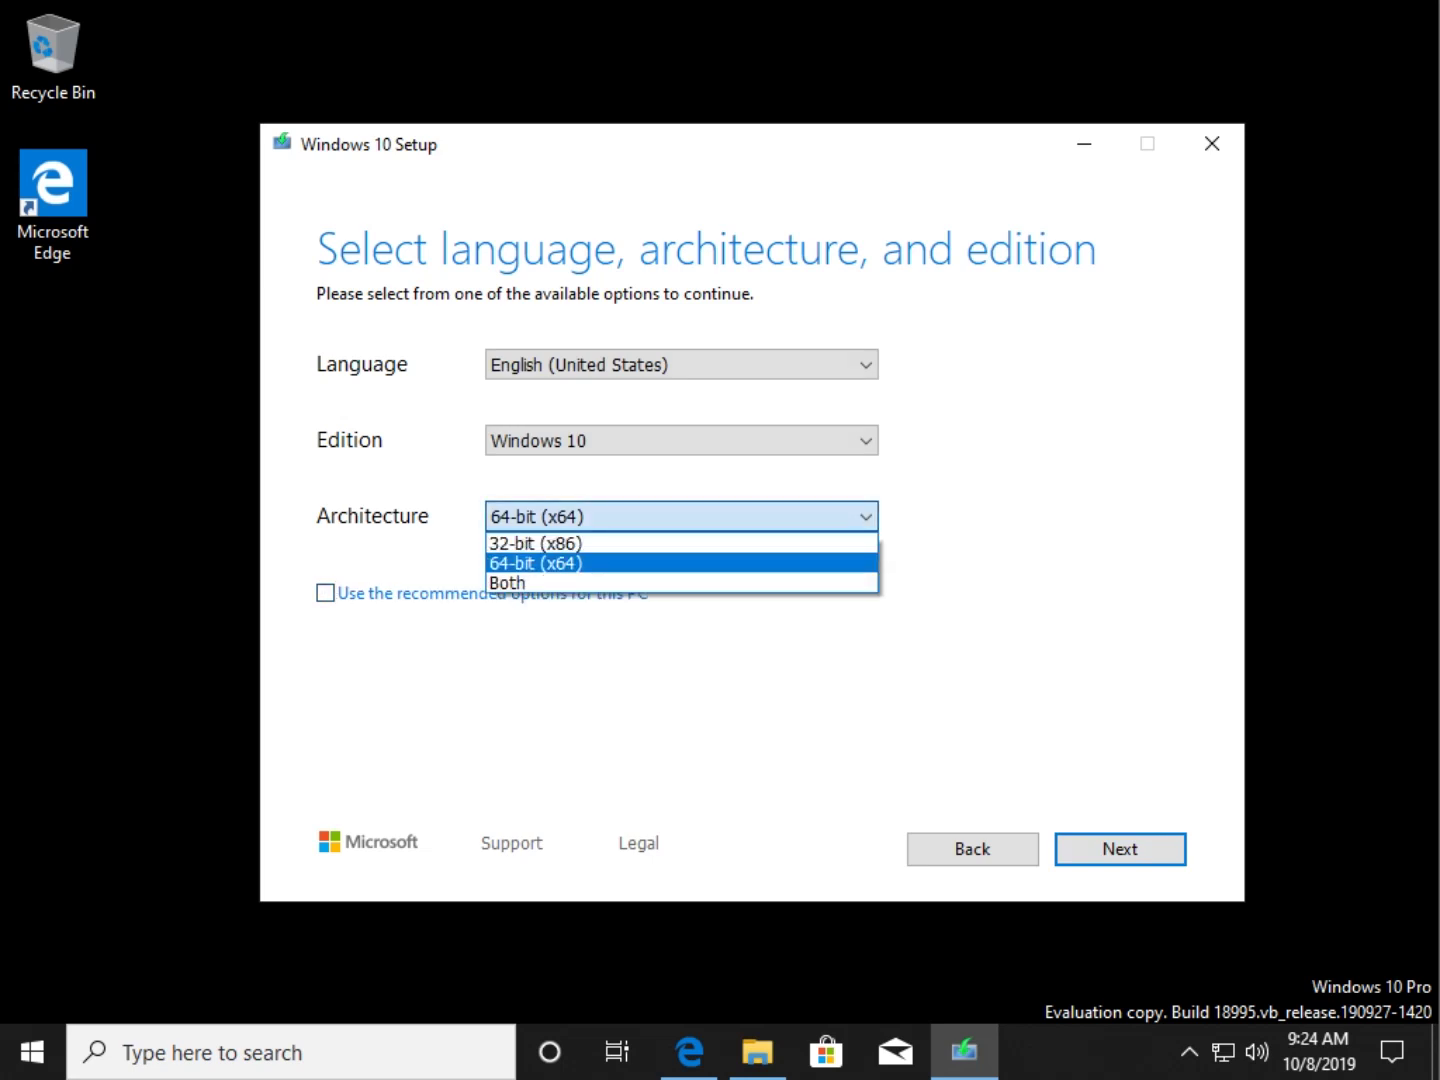
pyautogui.press('Down')
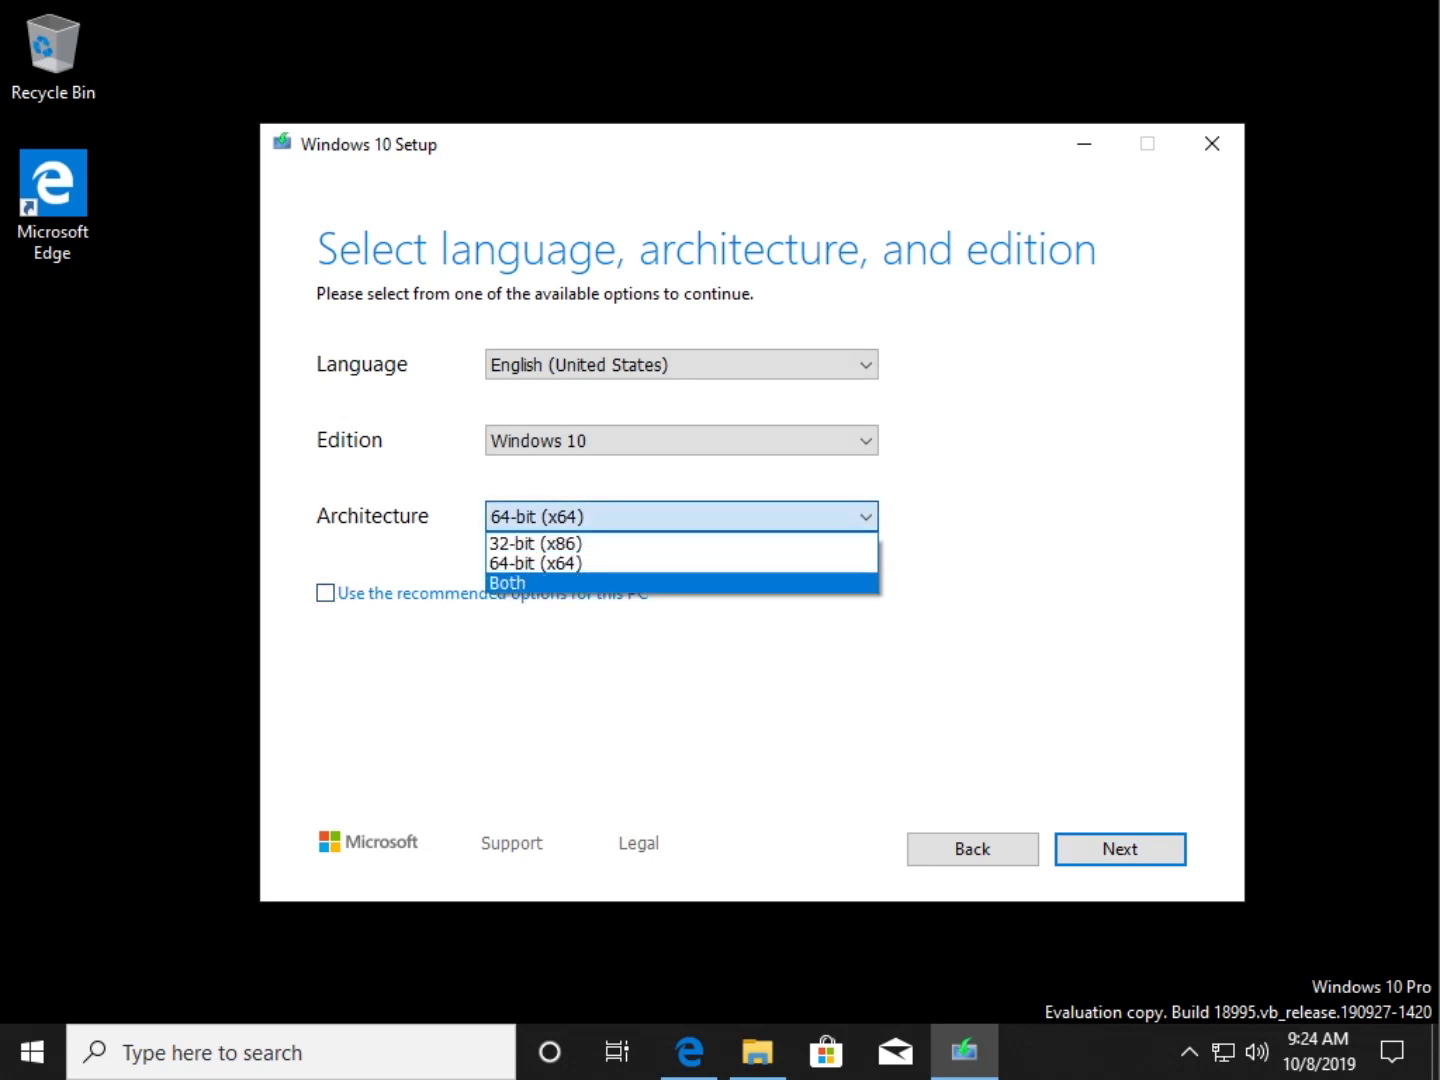
pyautogui.press('Up')
pyautogui.press('Return')
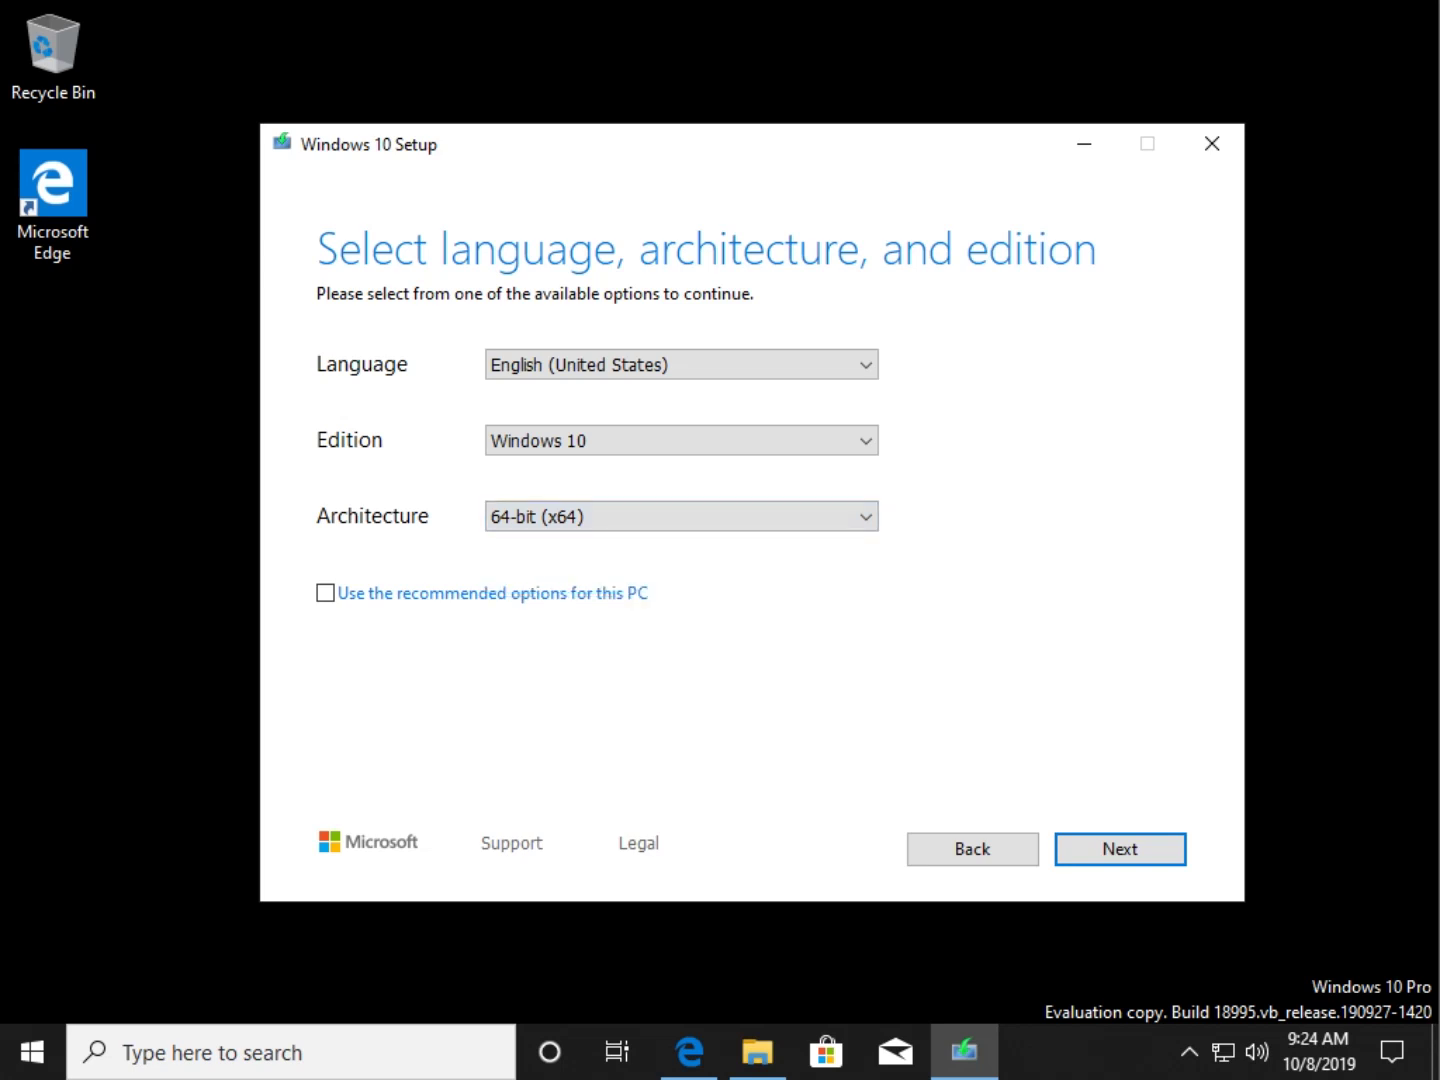
pyautogui.press('Tab')
pyautogui.press('space')
pyautogui.press('Return')
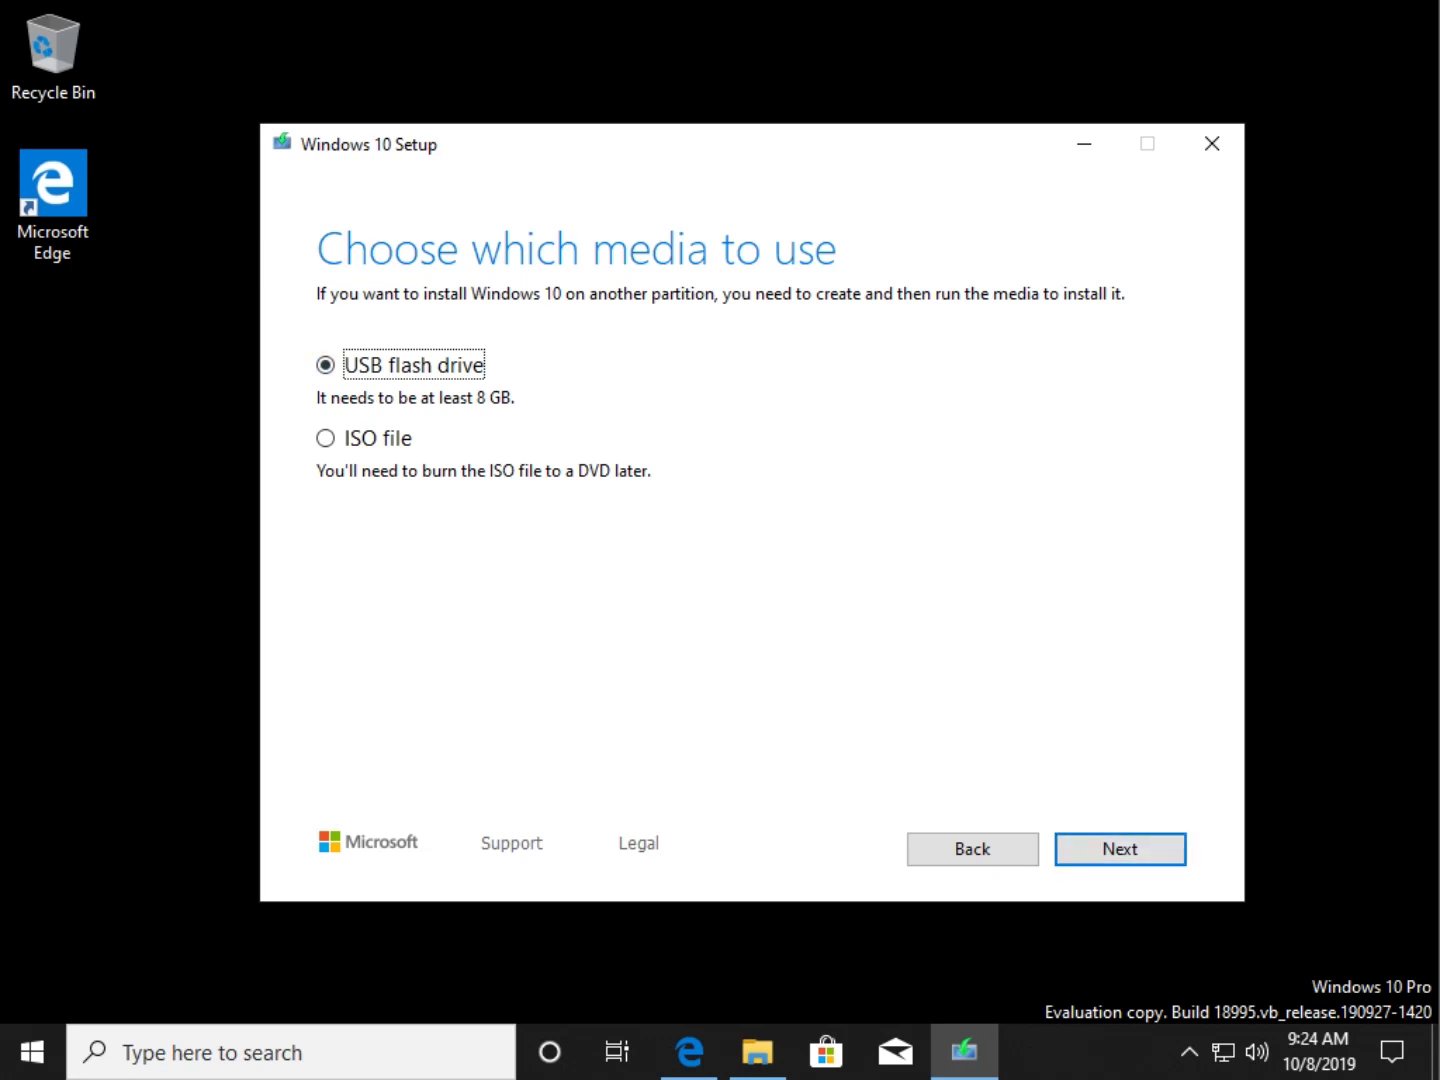
# - Choose ISO file as the media and save it in the Downloads folder as "Windows 10 1903"
pyautogui.click(325, 438)
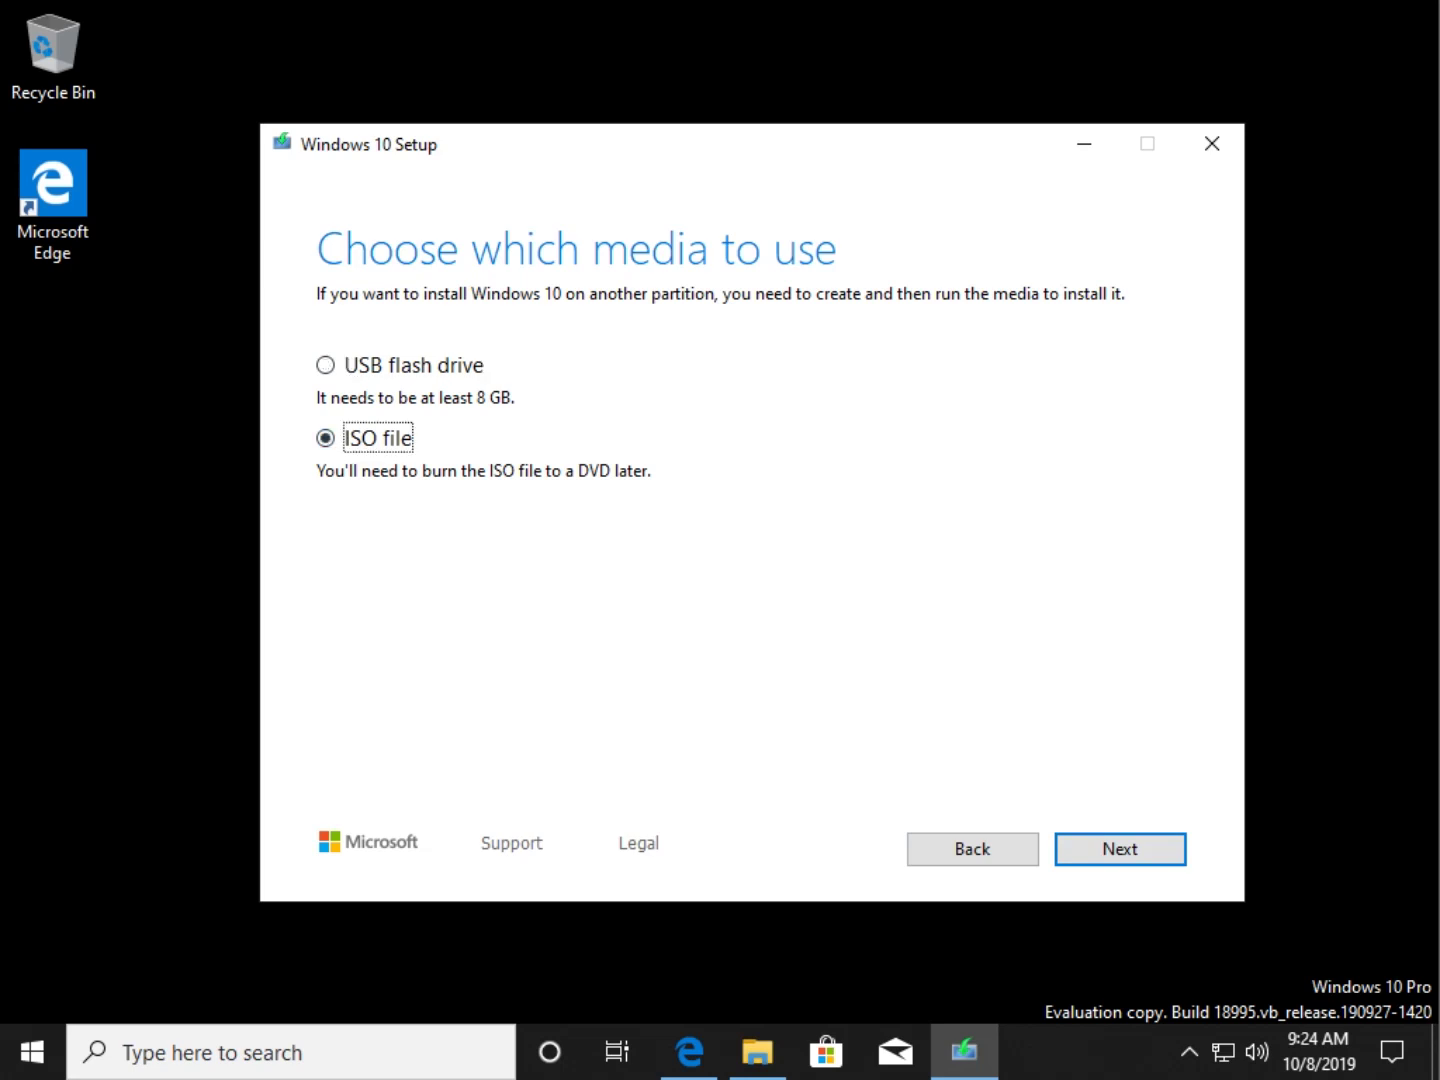
pyautogui.press('Return')
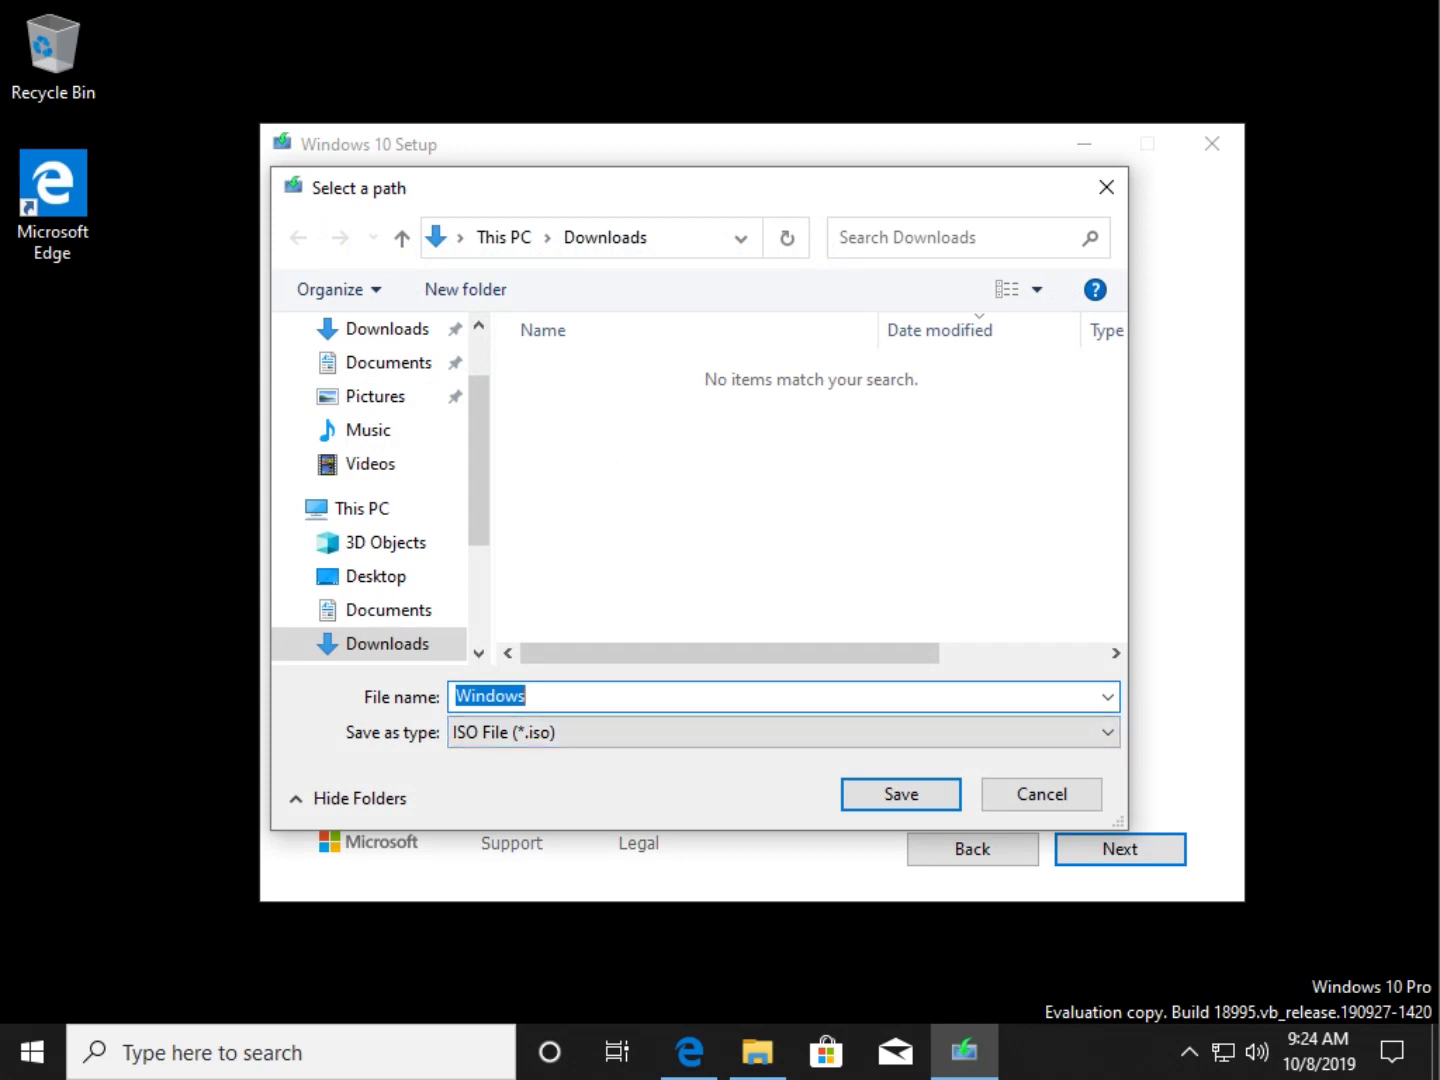
pyautogui.click(527, 696)
pyautogui.write('1903')
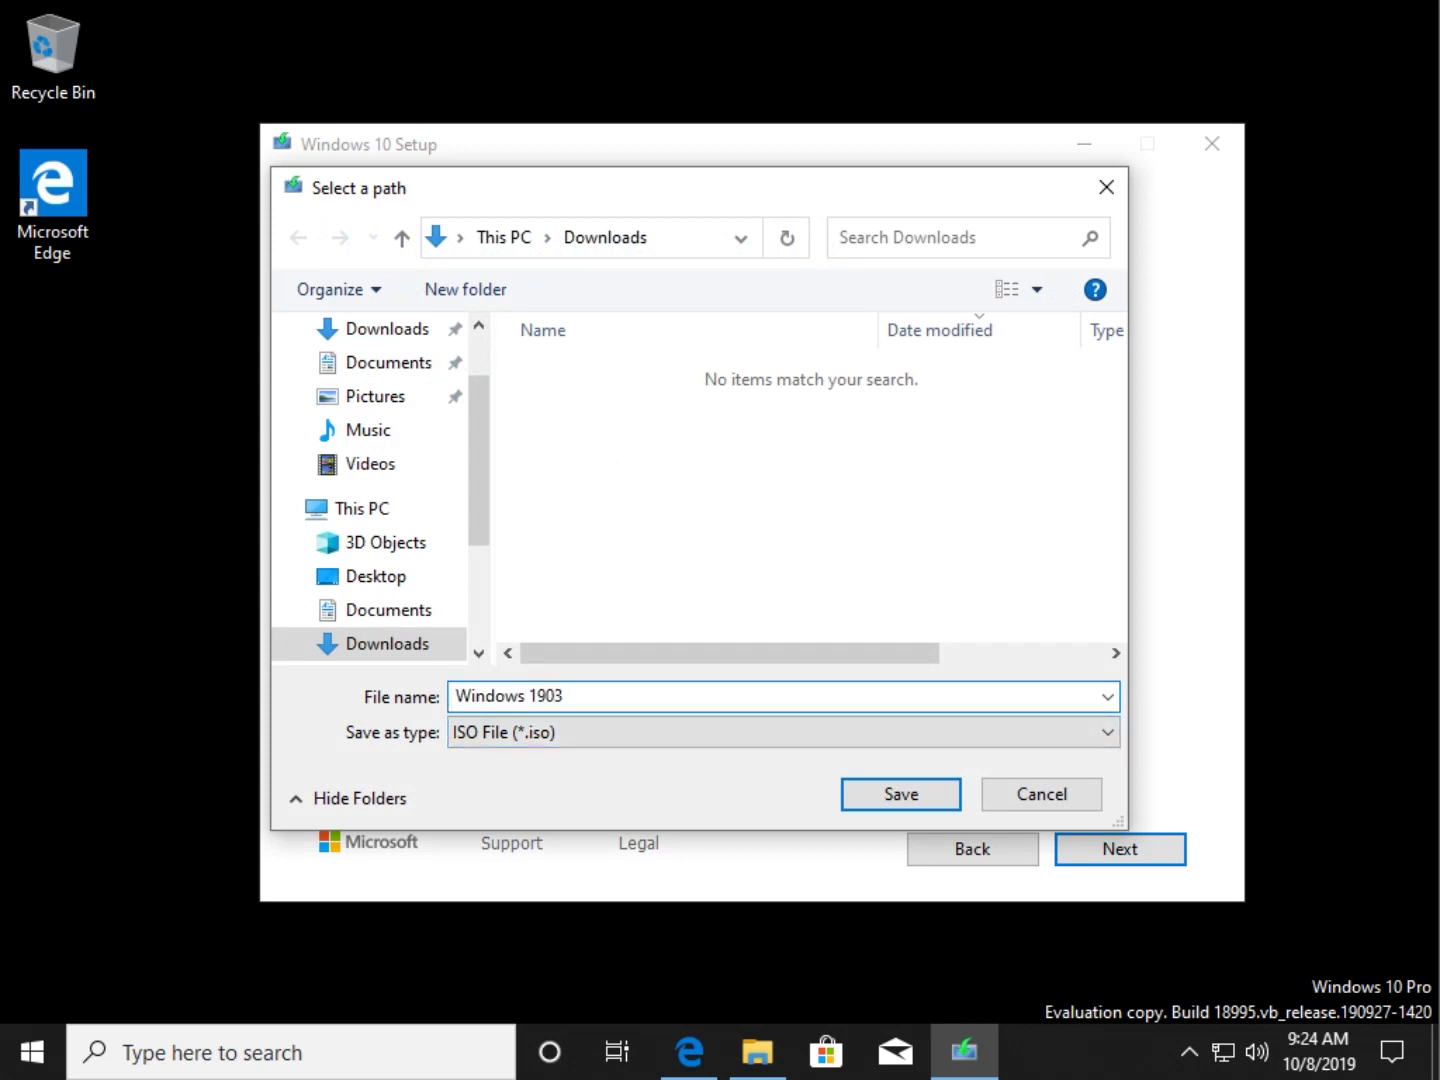
pyautogui.click(525, 696)
pyautogui.write('10')
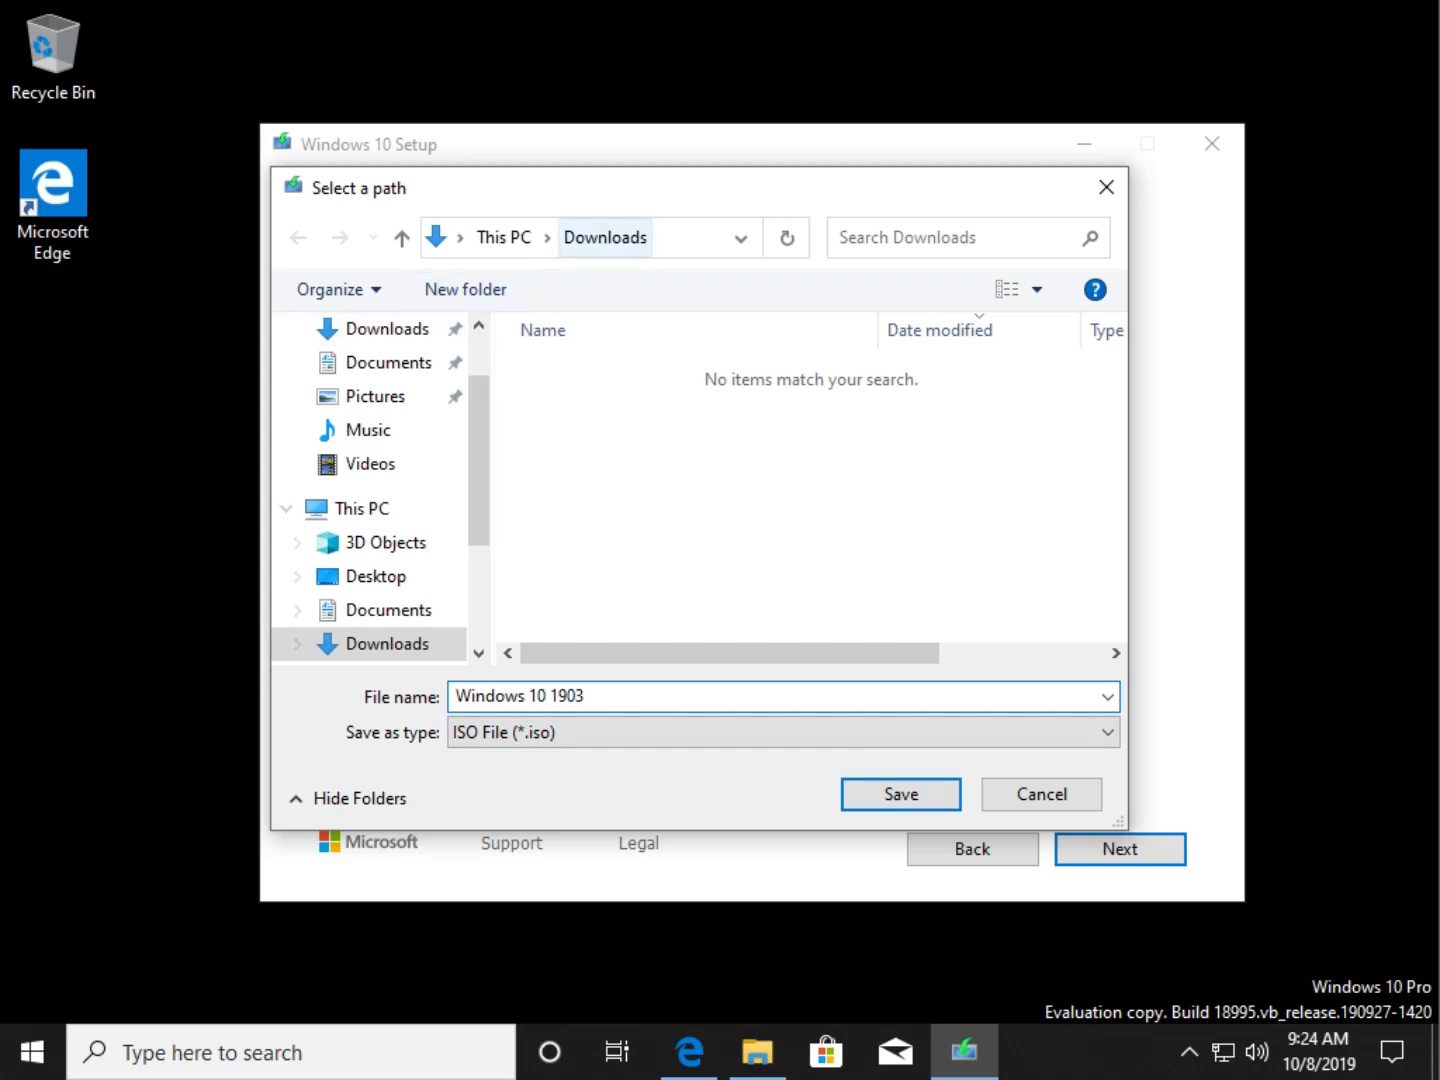
pyautogui.press('Return')
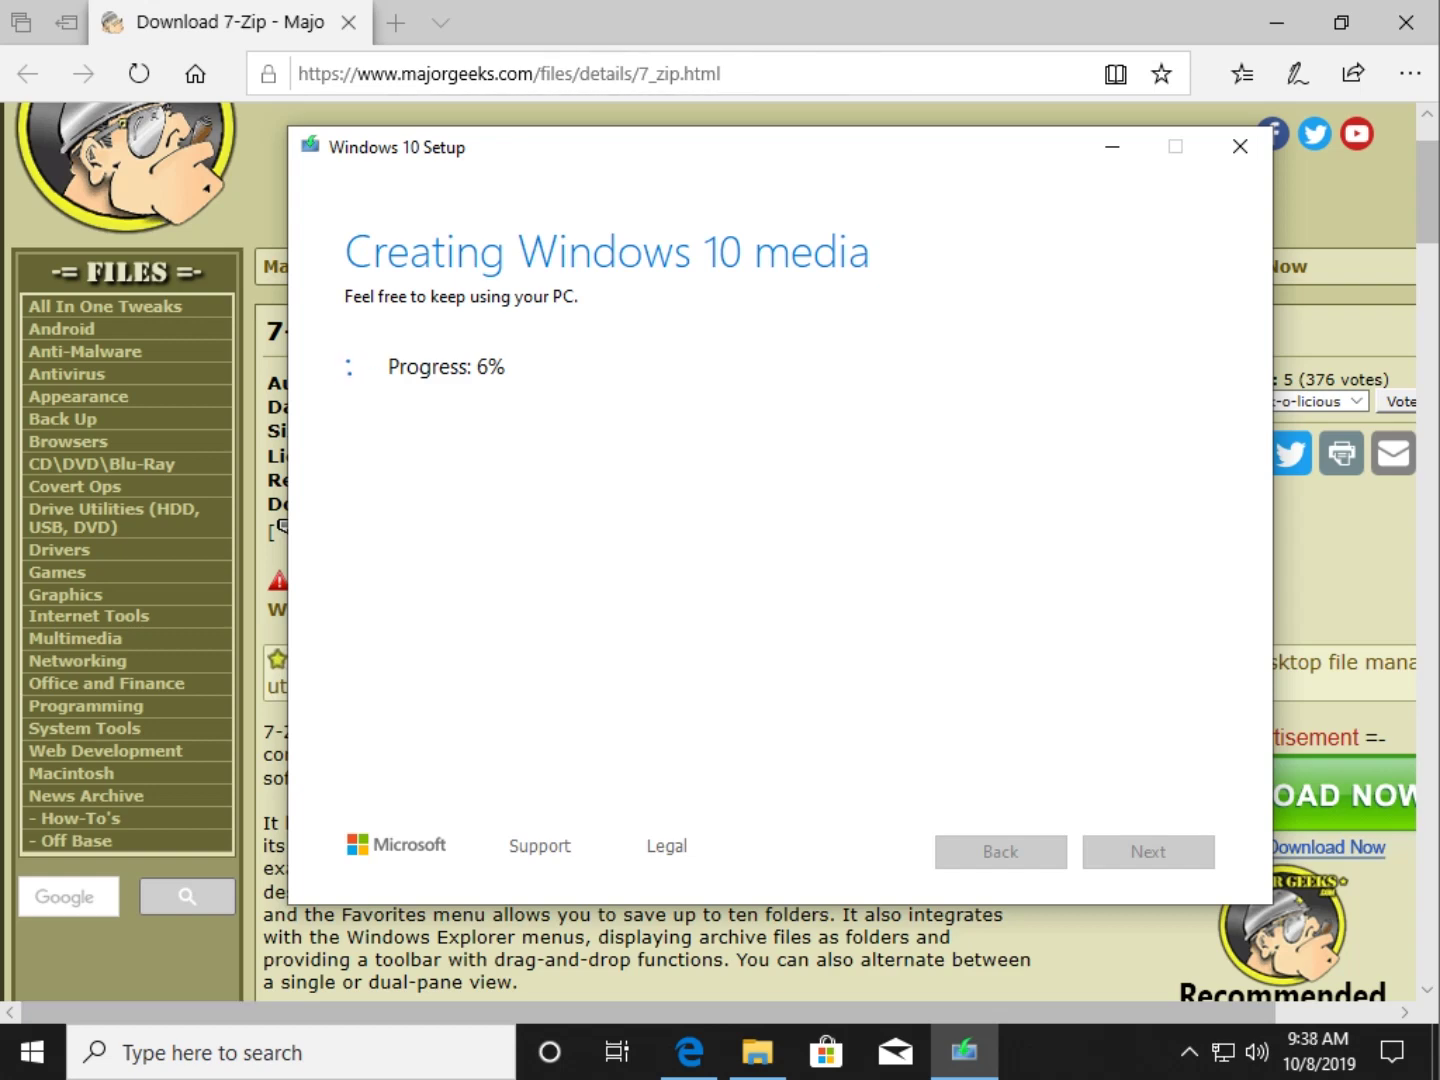
# - Install 7-Zip from 7z1900-x64 in the Downloads folder, using the destination C:\Program Files\7-Zip\, and minimize the folder window
pyautogui.hotkey('alt', 'Tab')
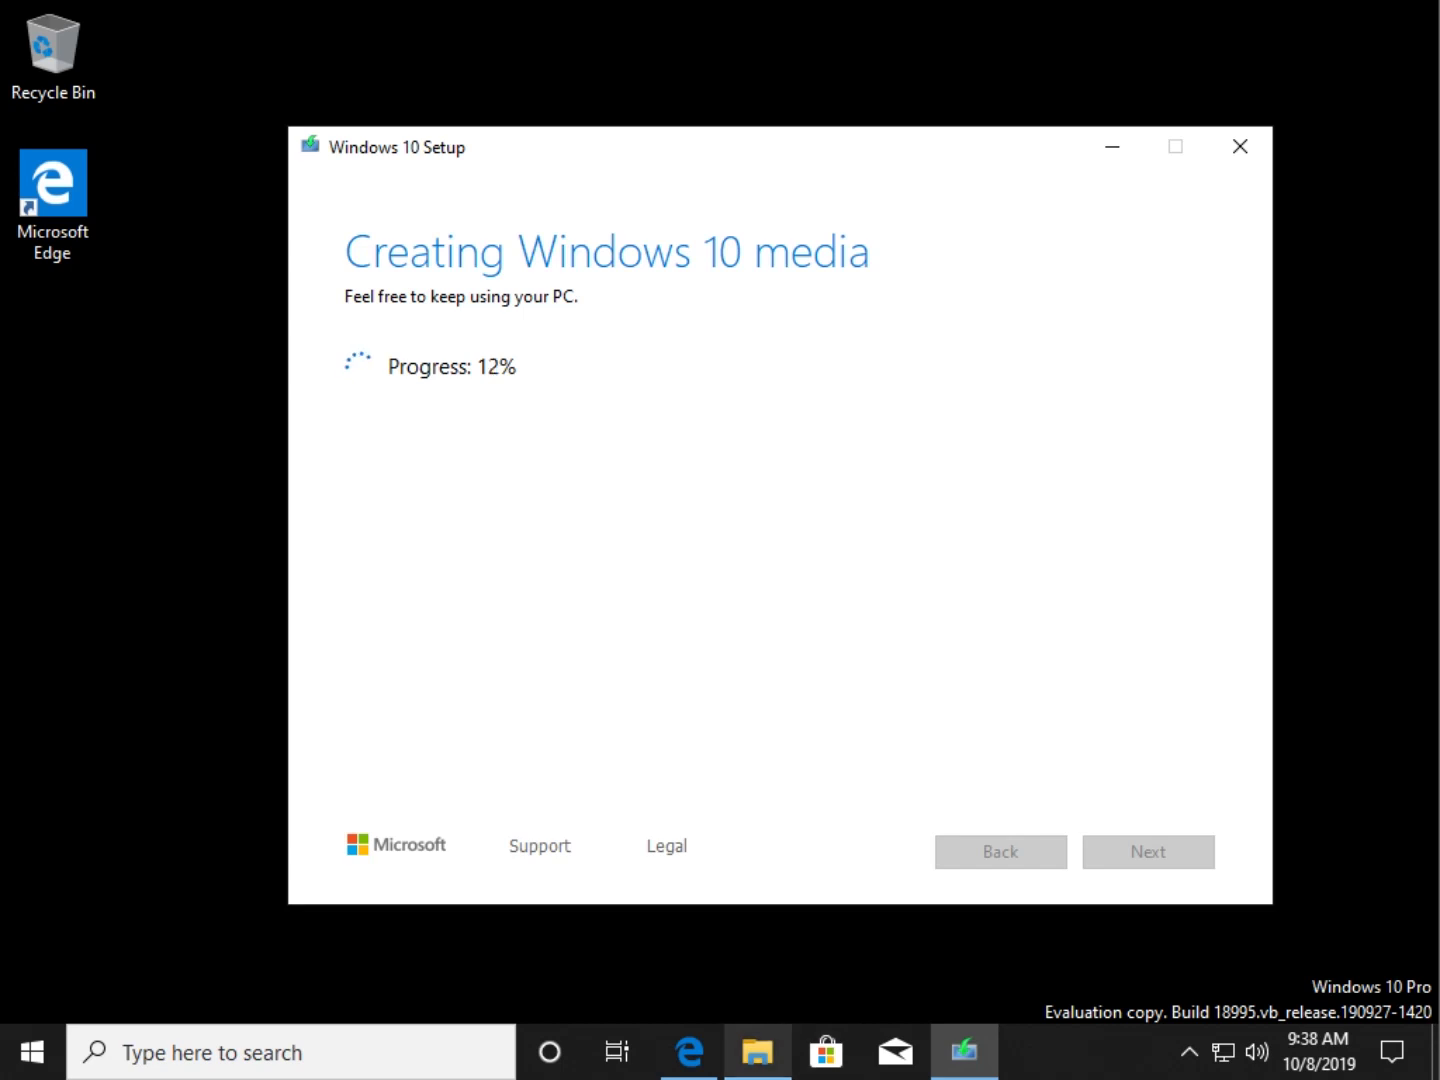
pyautogui.click(757, 1051)
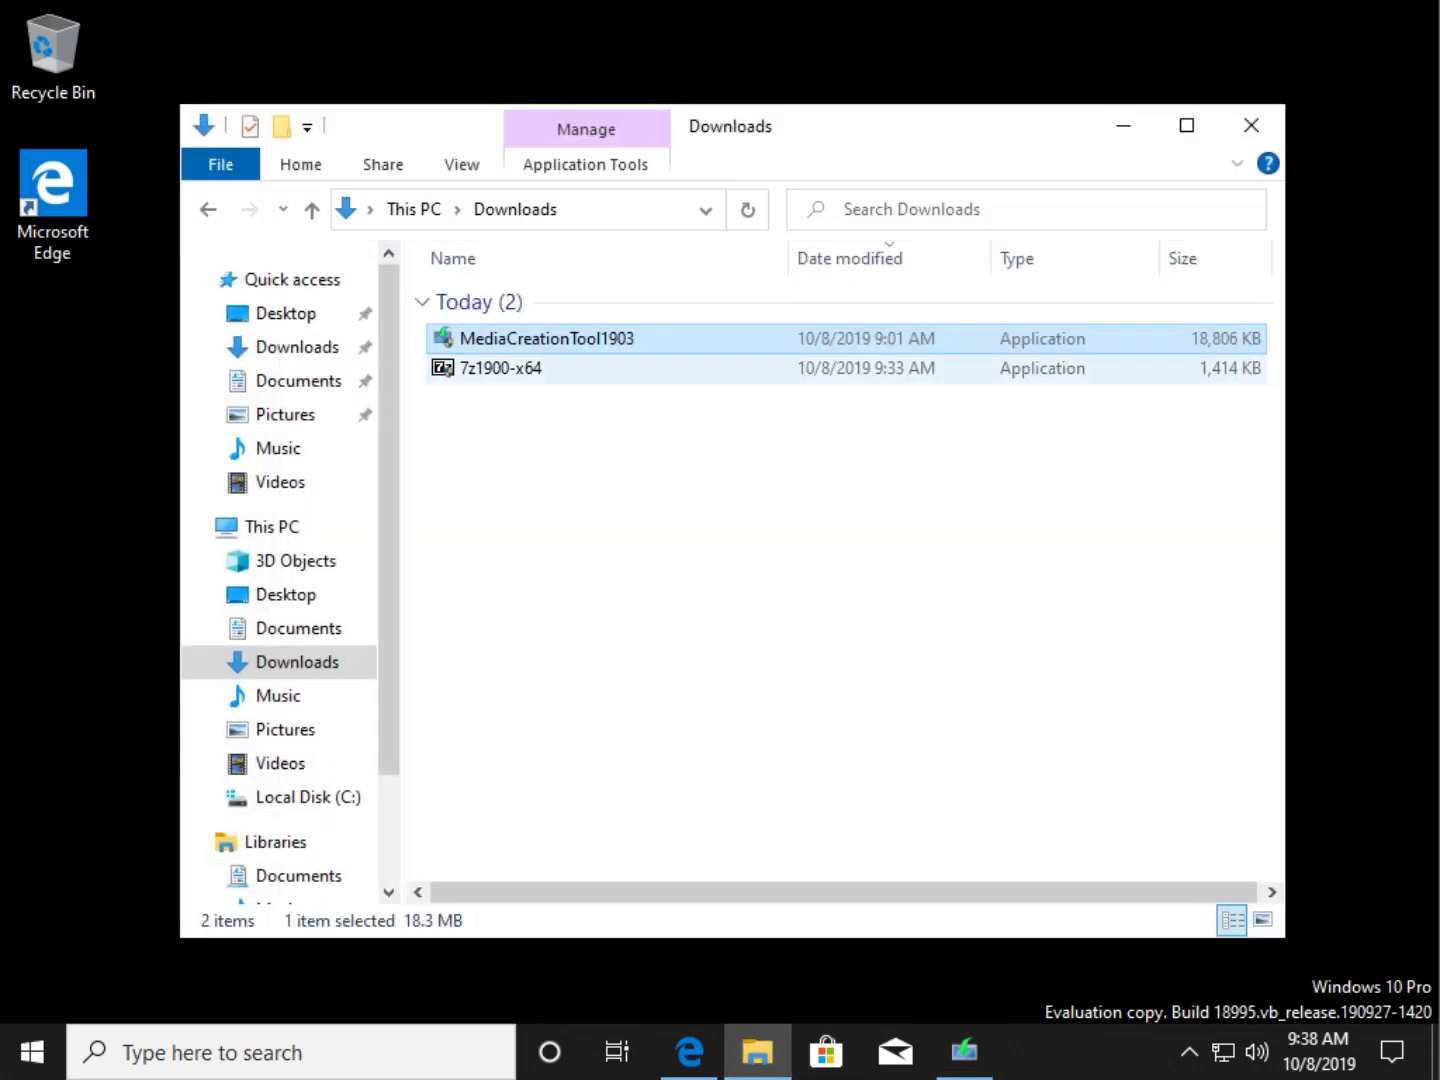
pyautogui.doubleClick(500, 368)
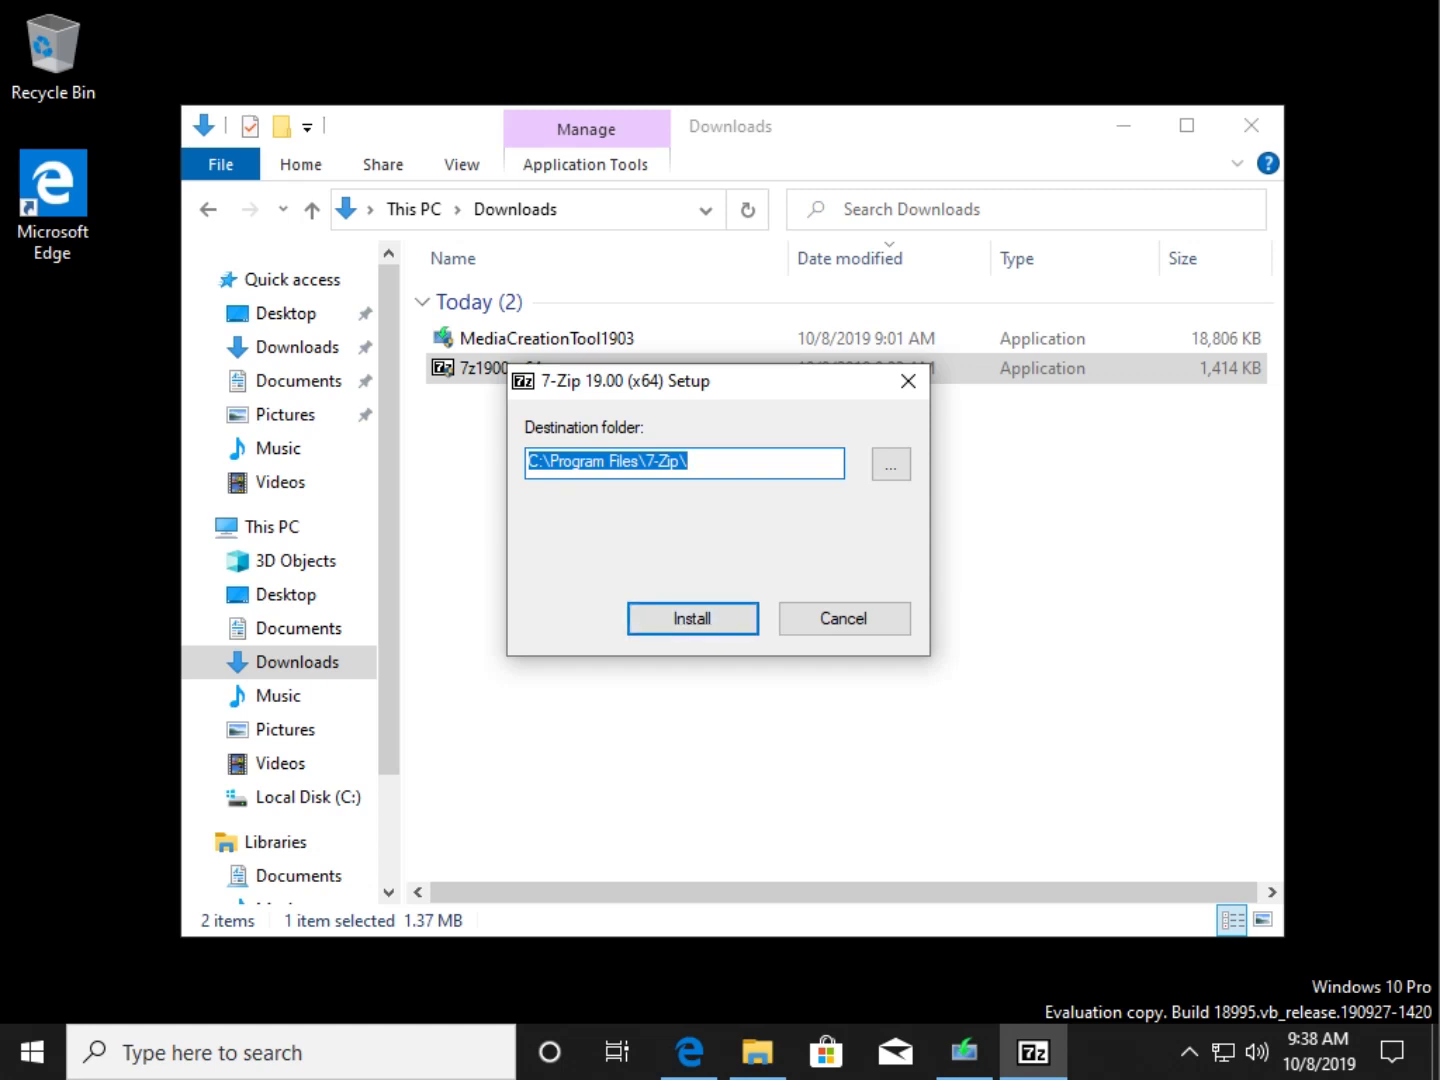
pyautogui.press('Return')
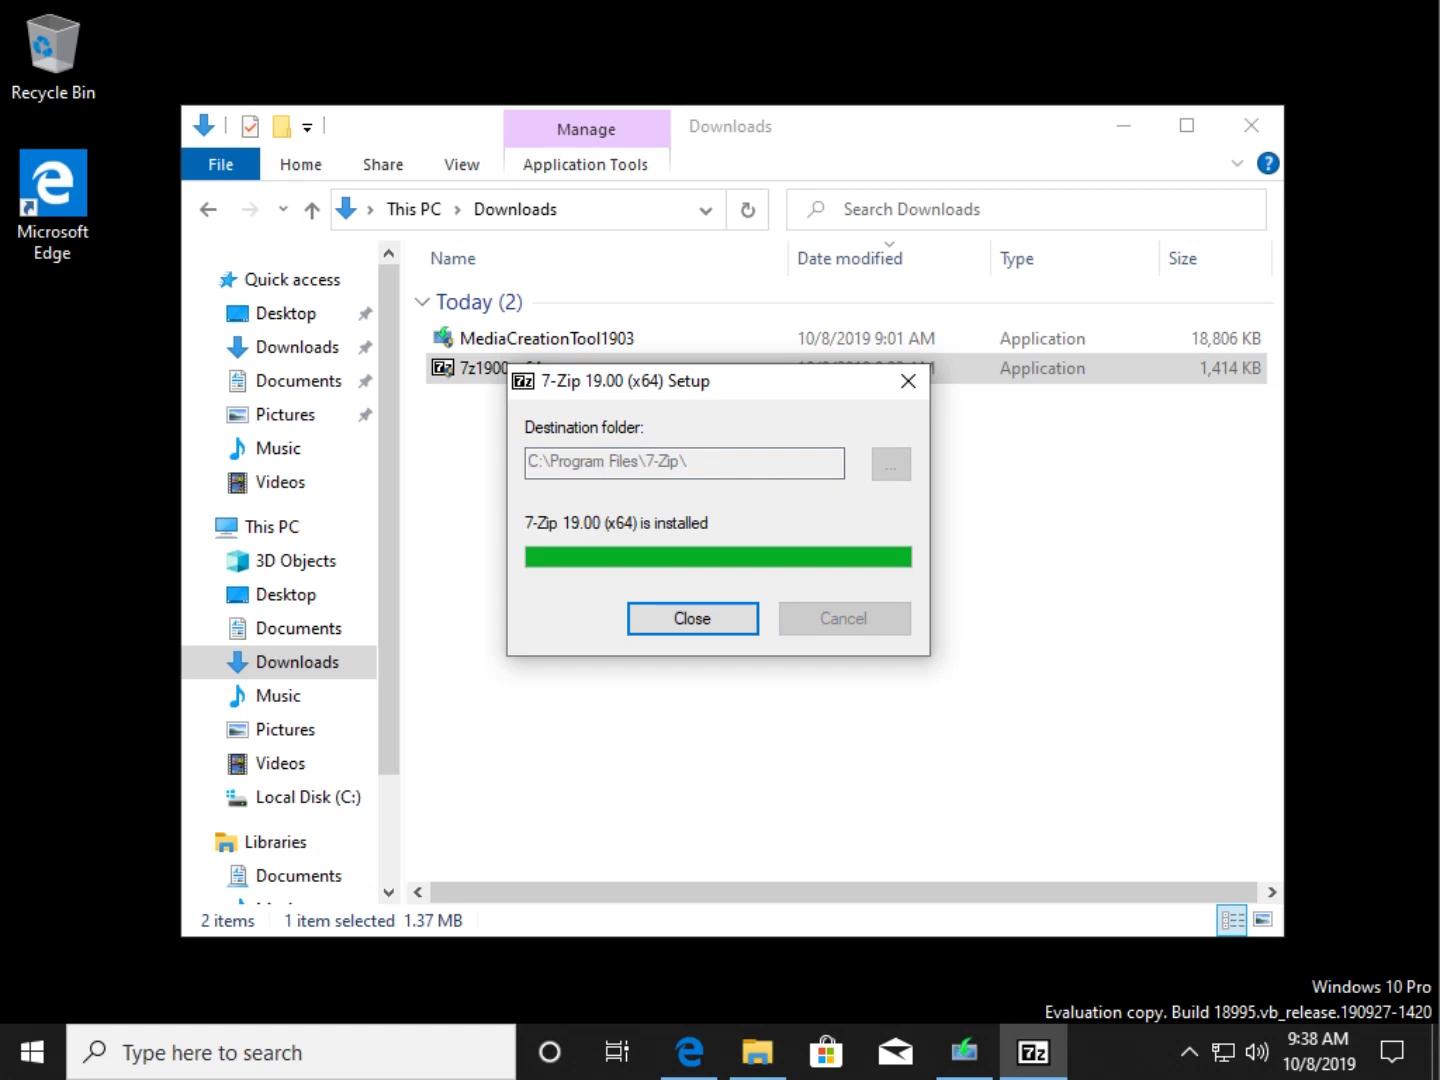
pyautogui.press('Return')
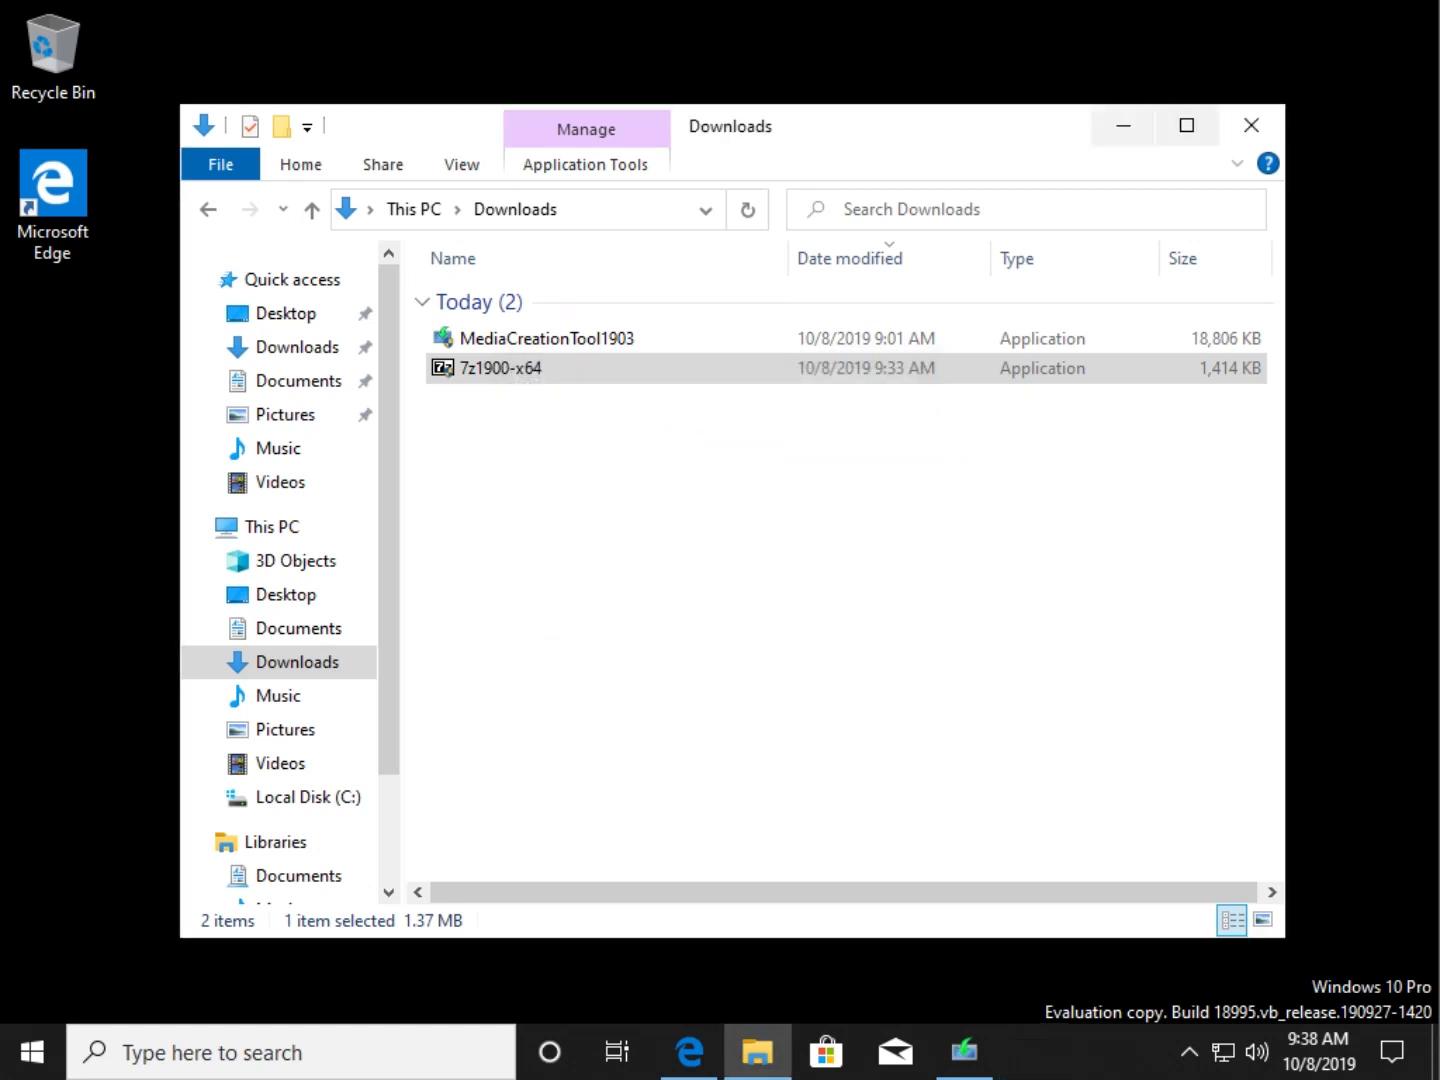
pyautogui.click(1123, 125)
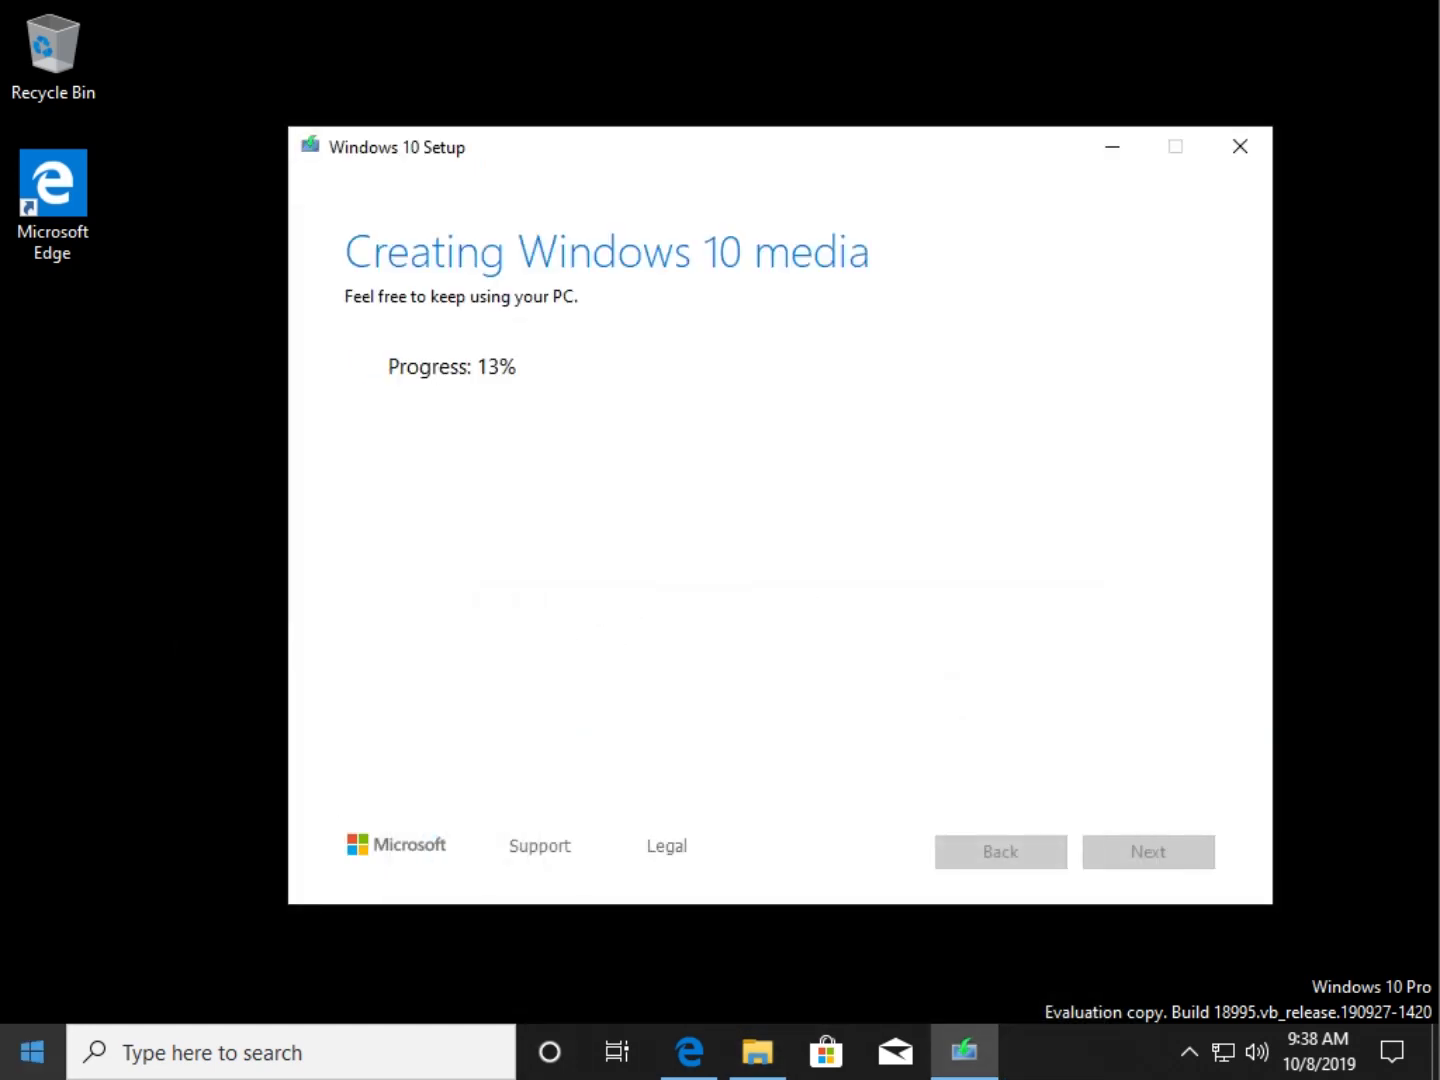
# - Launch 7-Zip File Manager and browse through Computer to the root of the C: drive
pyautogui.press('super')
pyautogui.scroll(-5, 250, 660)
pyautogui.scroll(5, 250, 660)
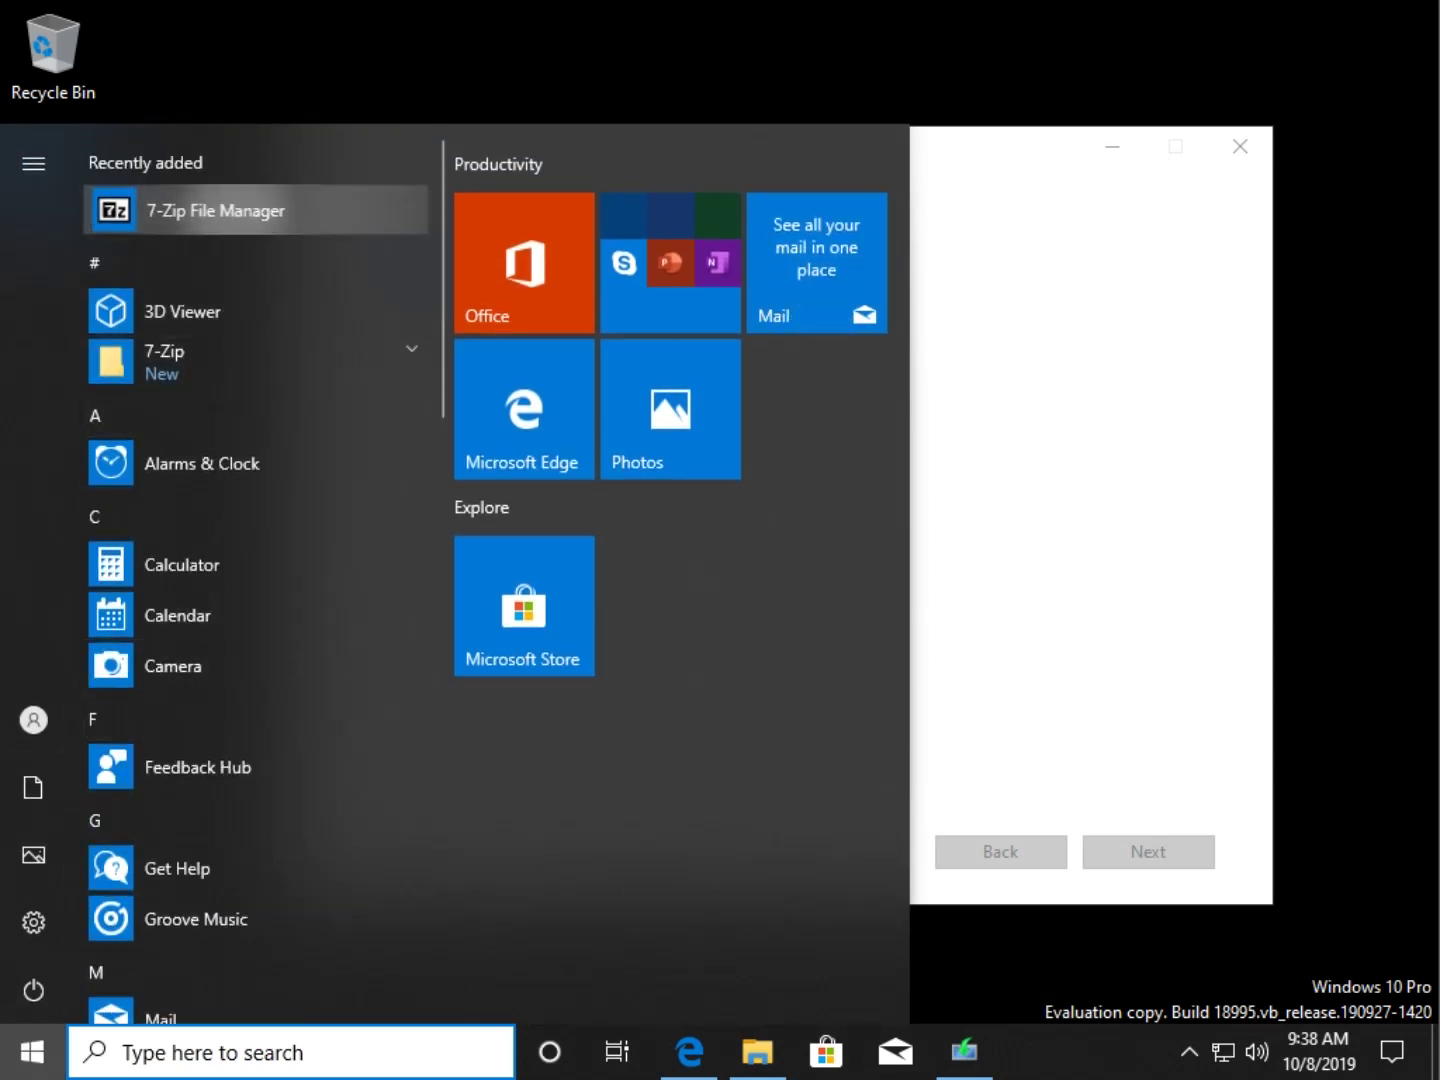
pyautogui.click(258, 210)
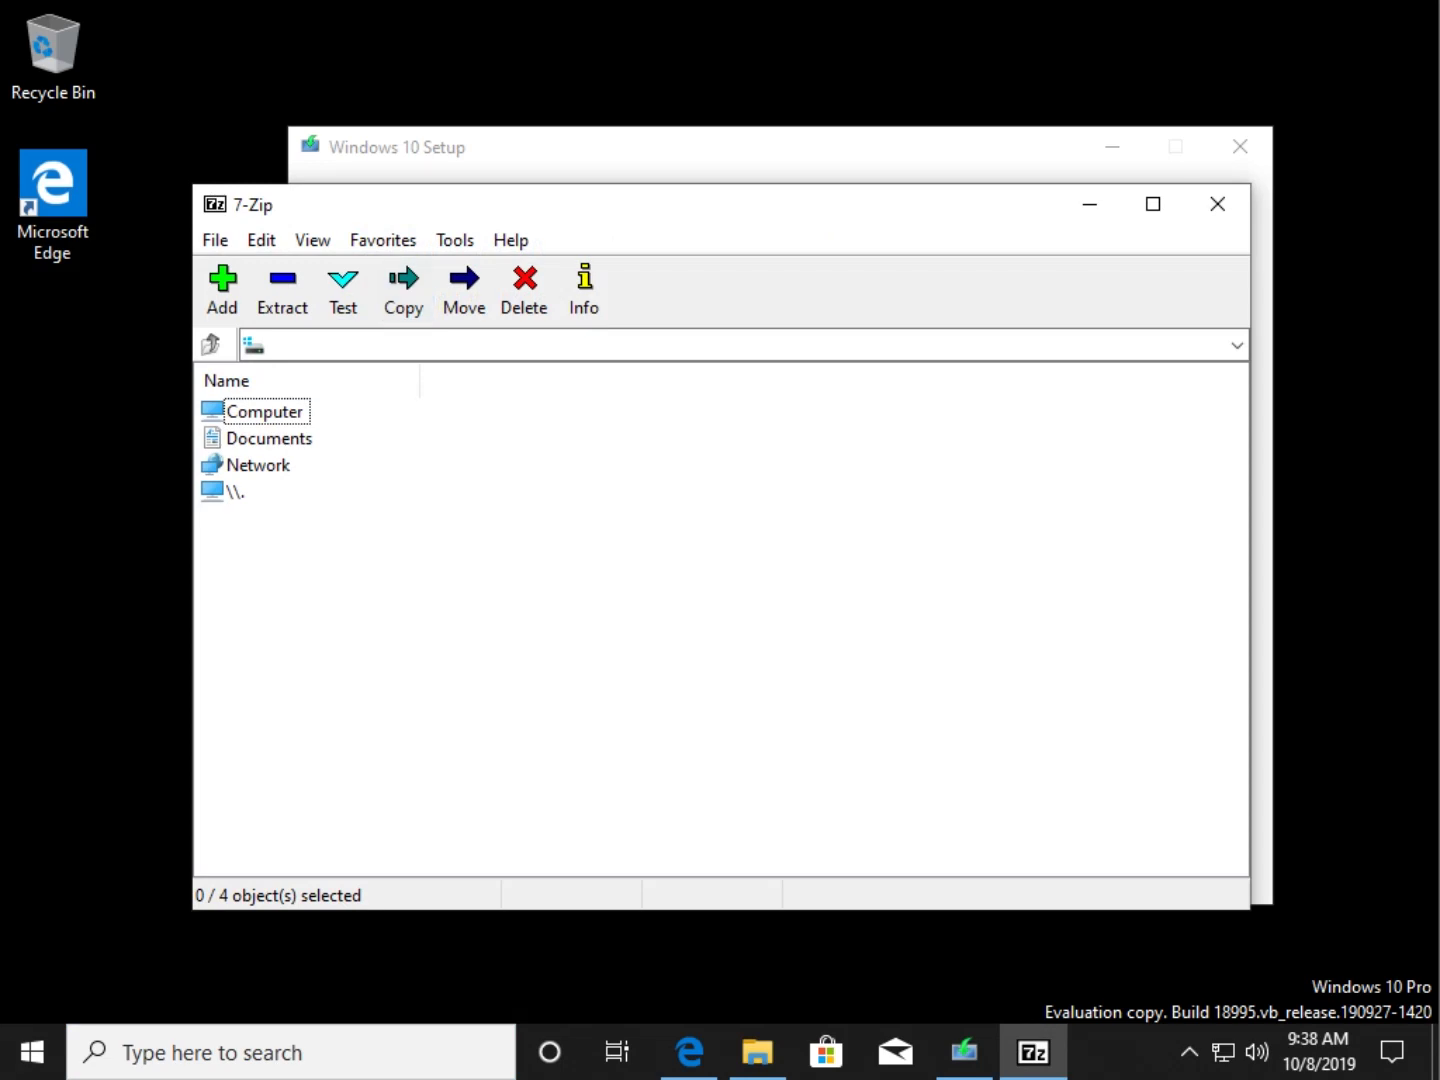
pyautogui.moveTo(474, 210); pyautogui.dragTo(517, 140)
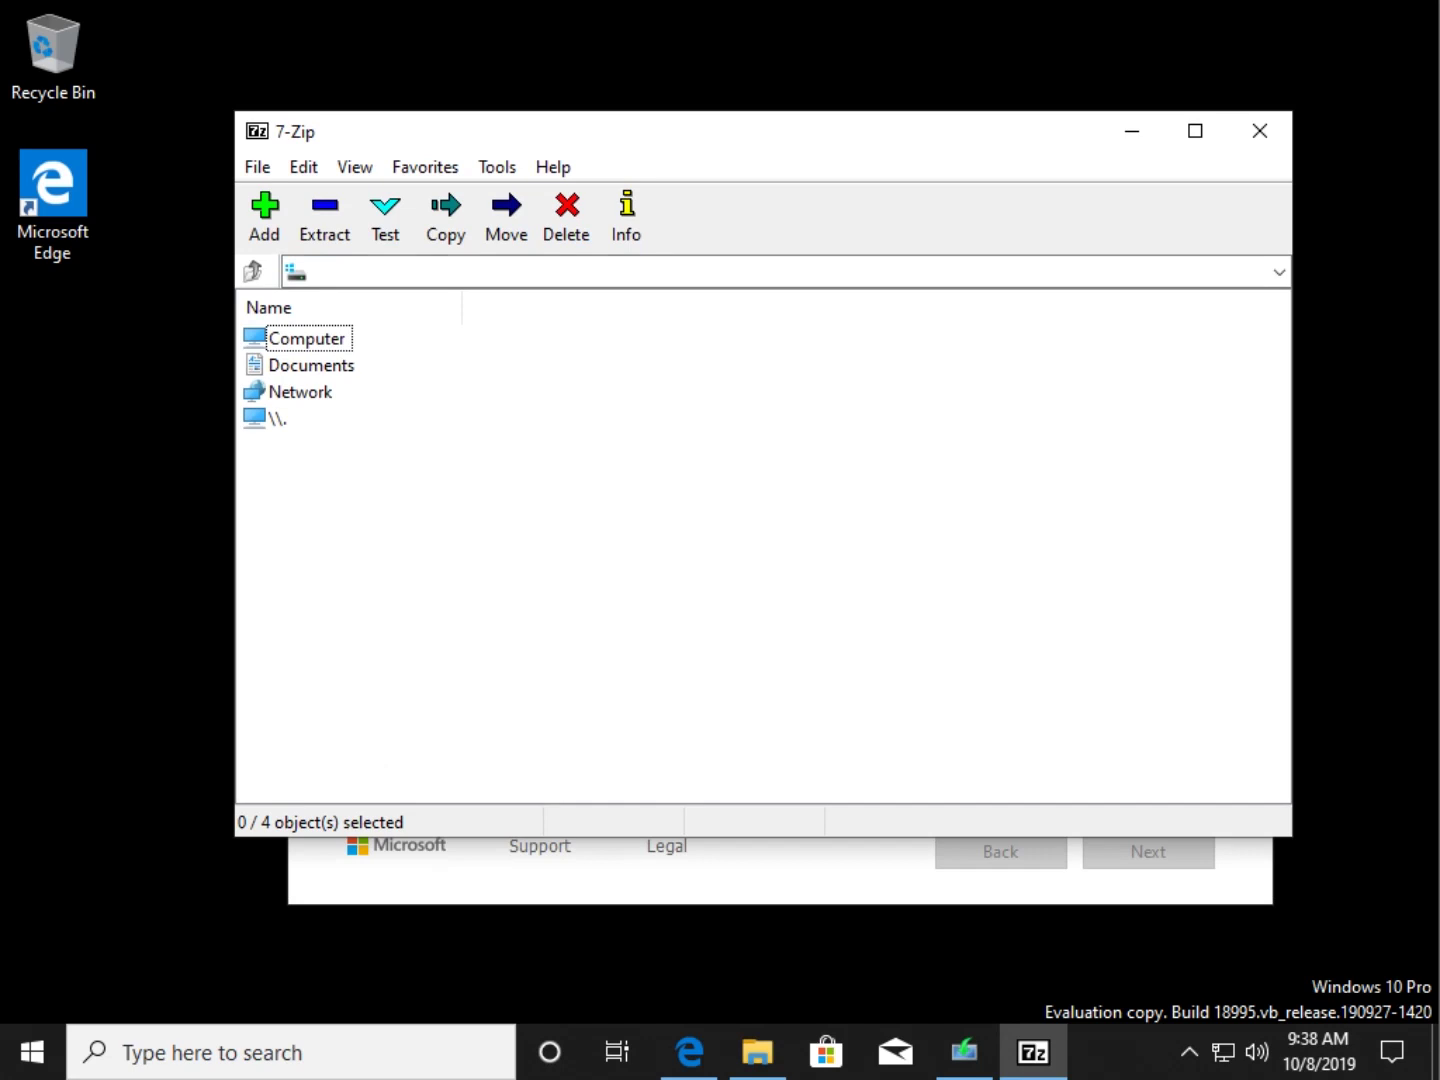
pyautogui.doubleClick(306, 338)
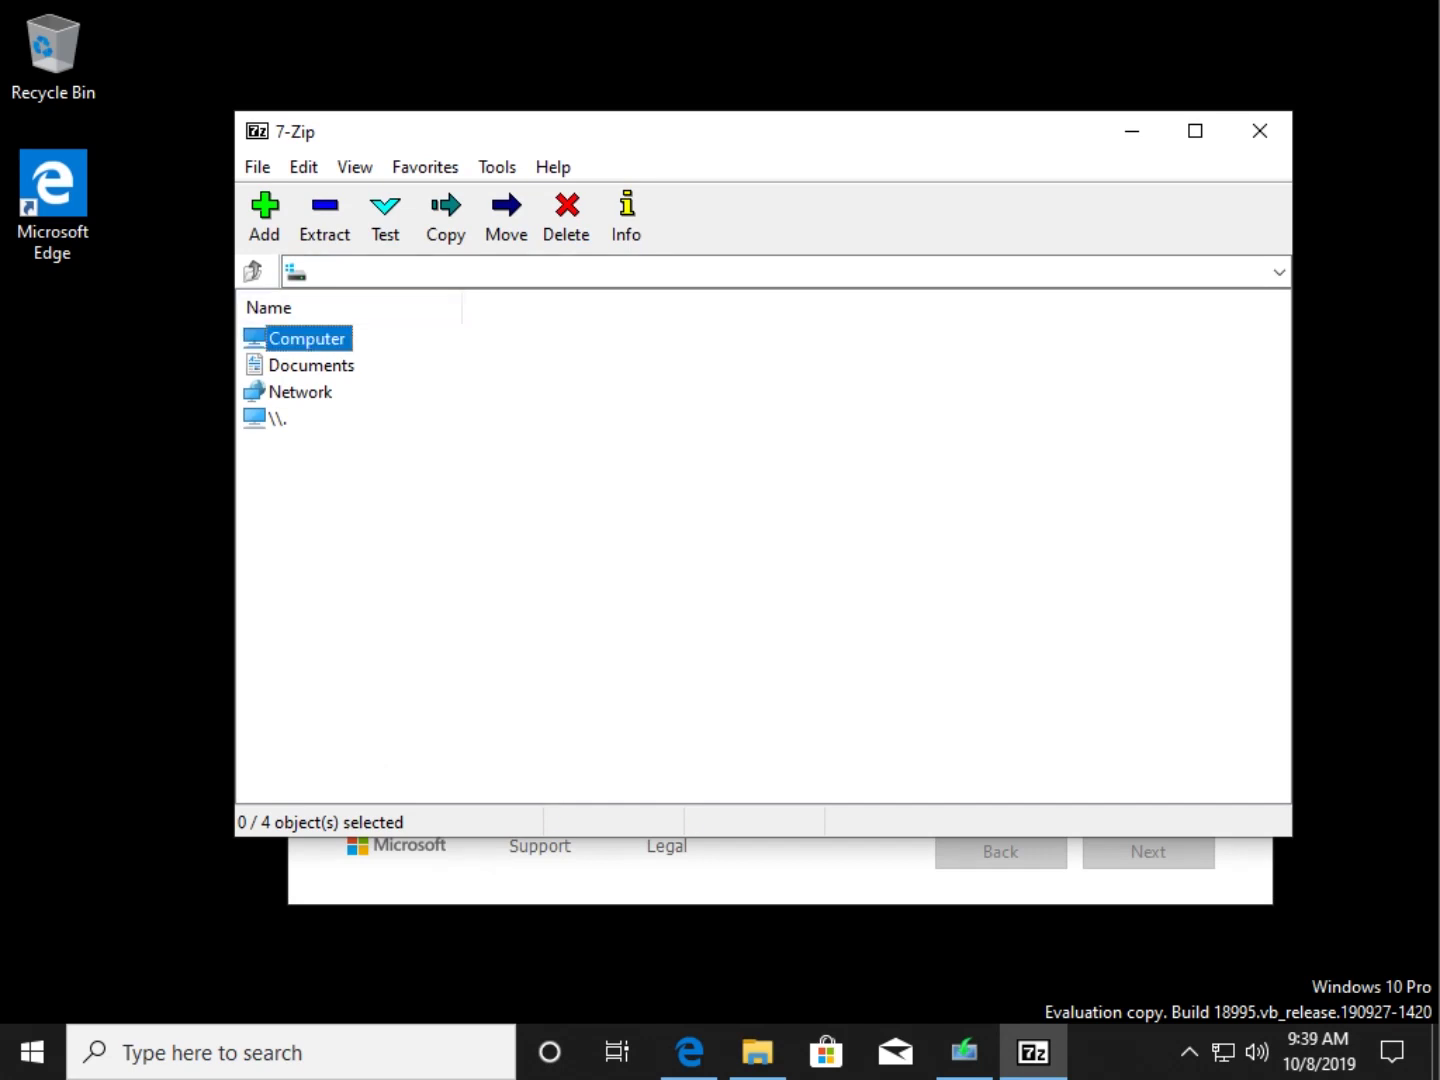
pyautogui.doubleClick(278, 338)
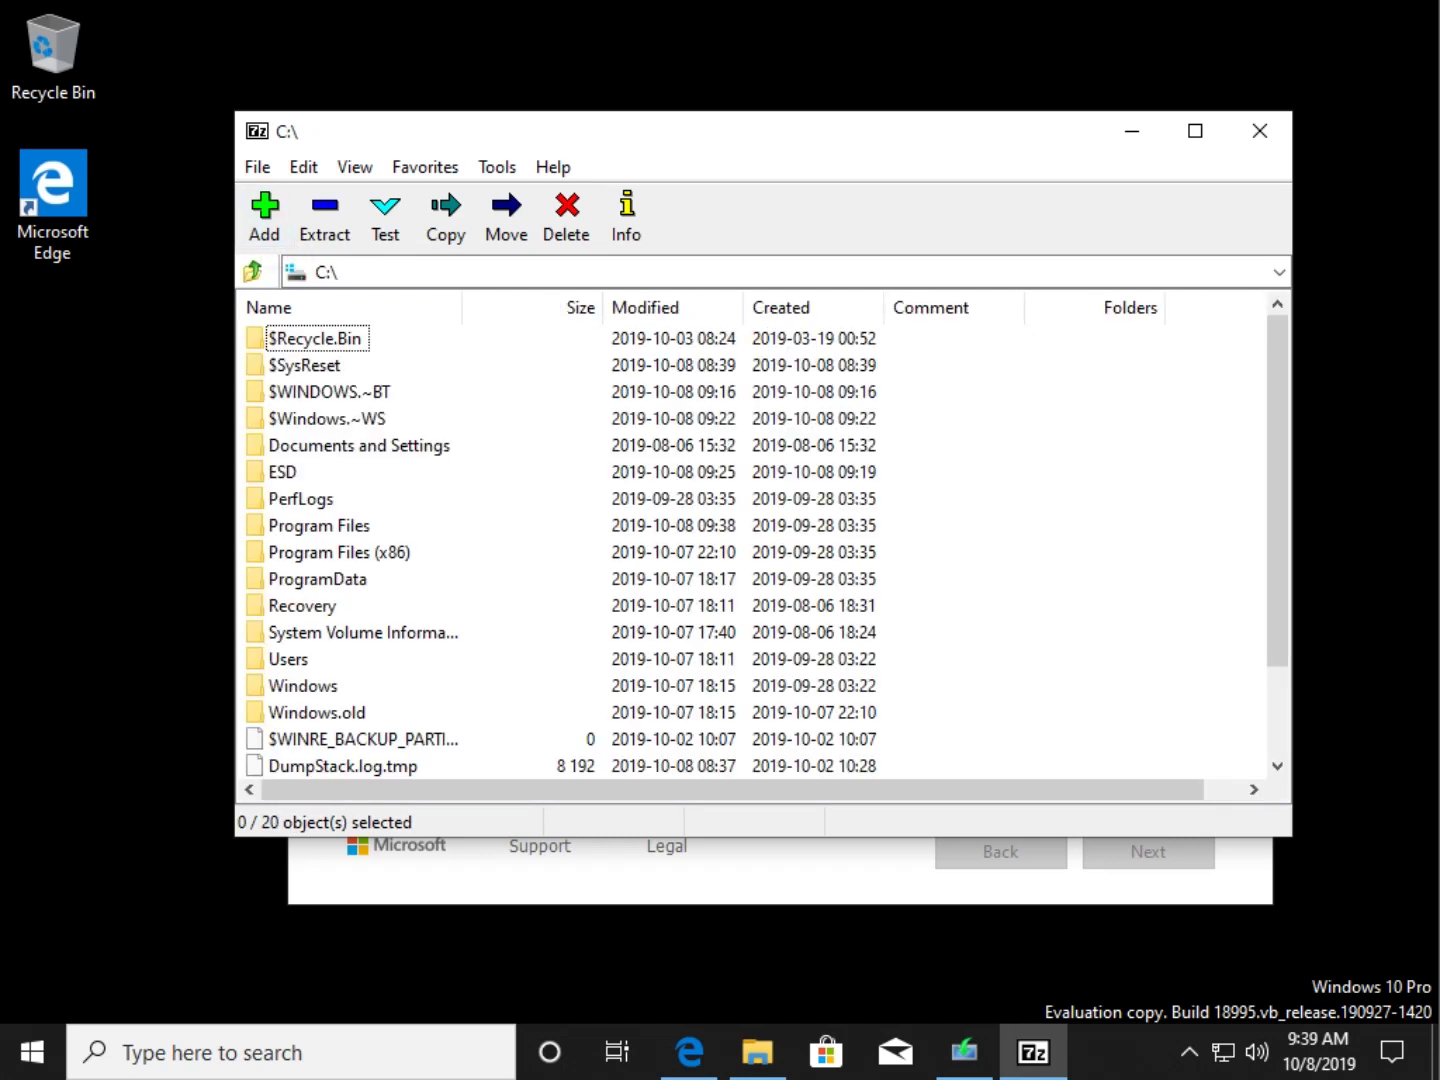
pyautogui.click(359, 445)
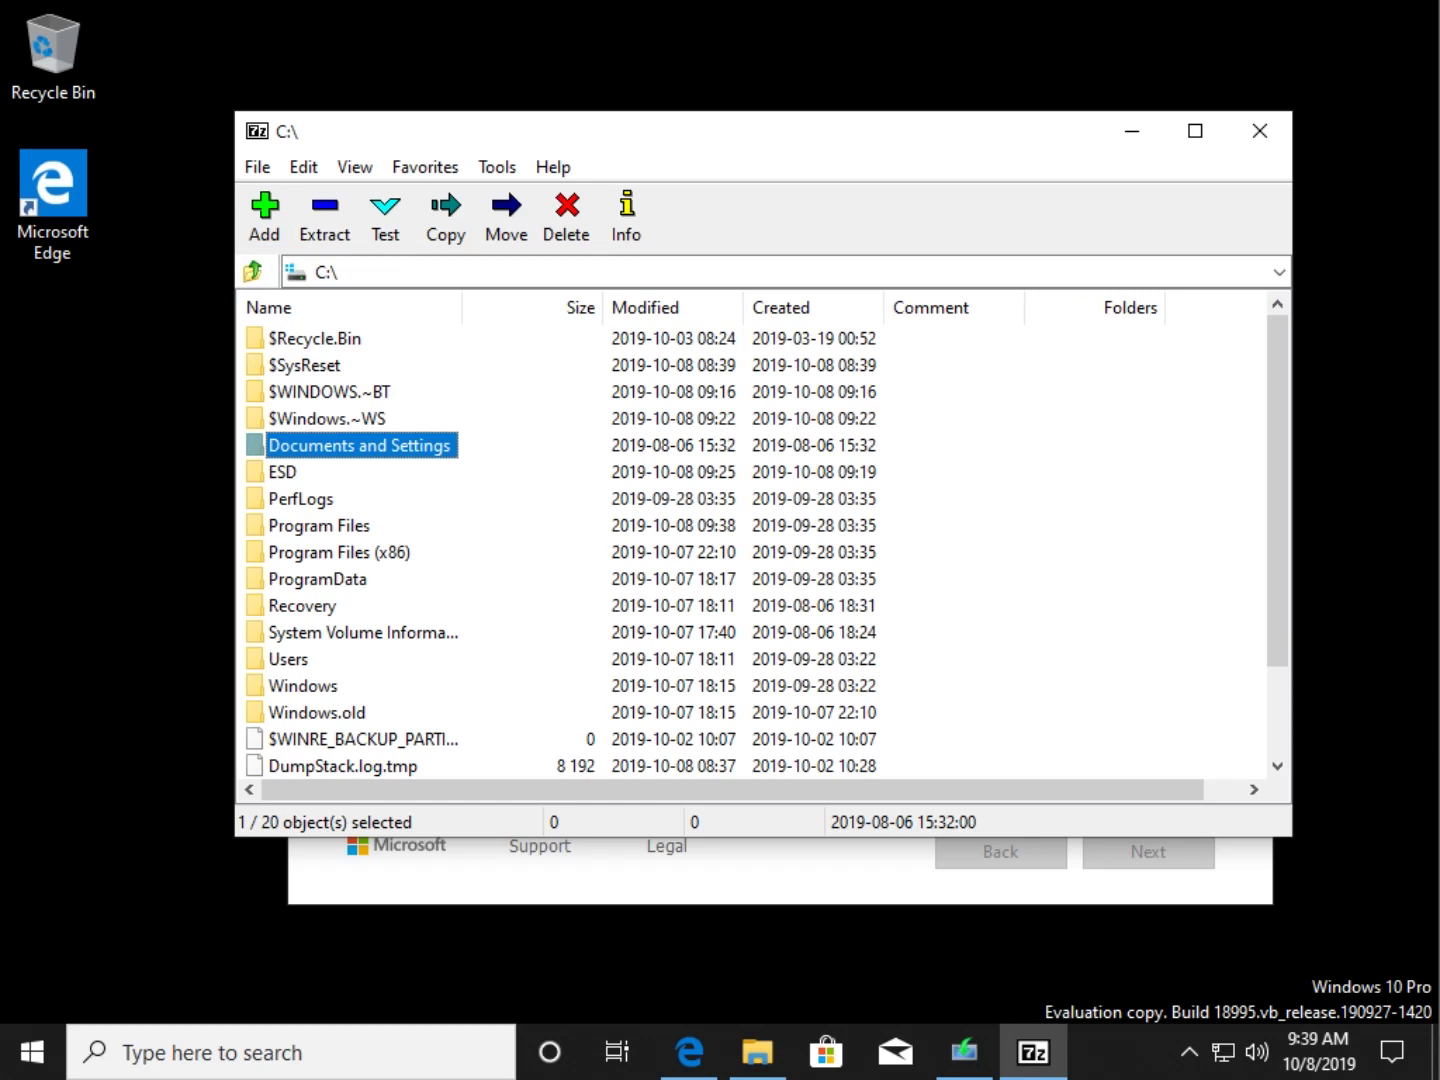
pyautogui.scroll(-1, 750, 530)
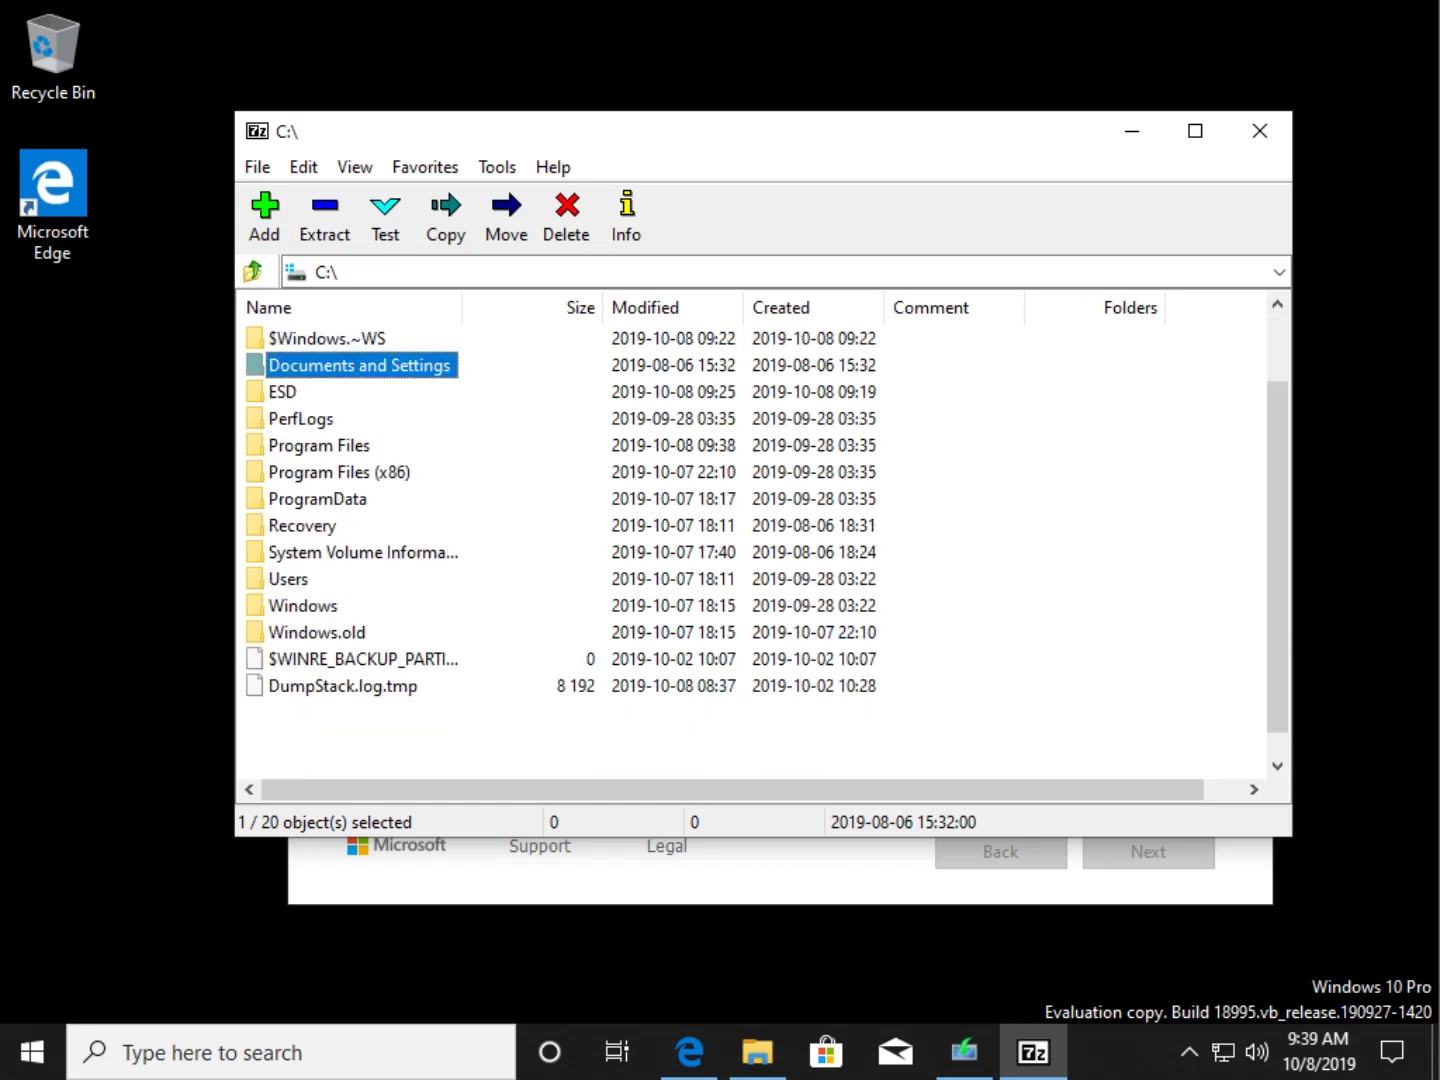
pyautogui.scroll(1, 750, 530)
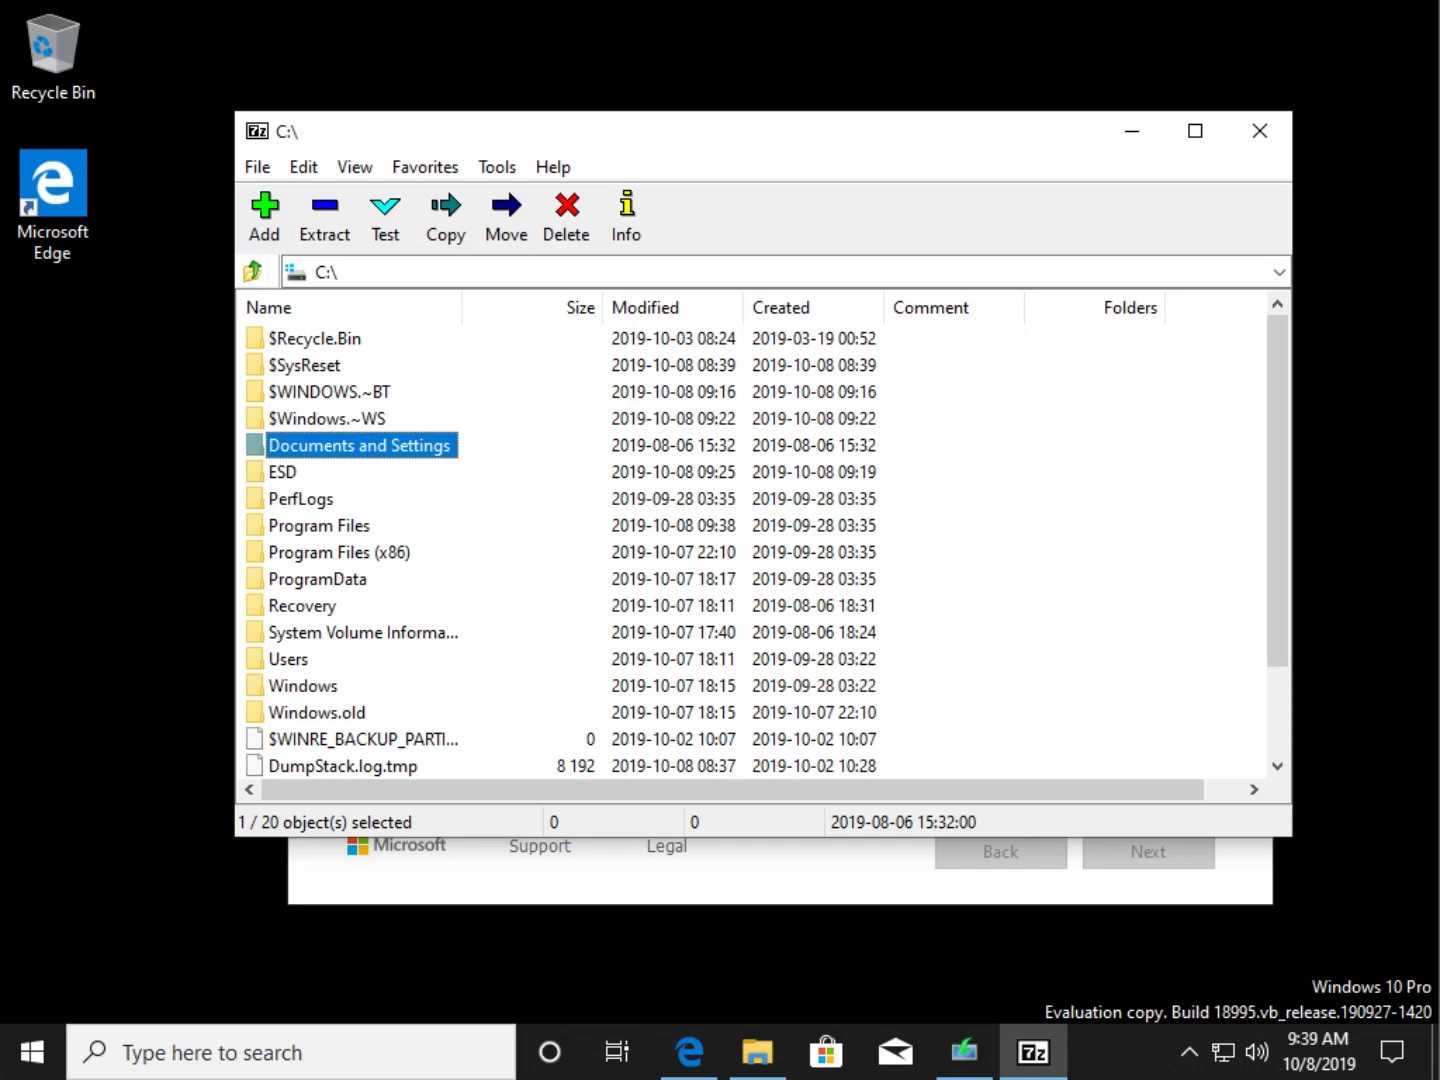
pyautogui.rightClick(303, 445)
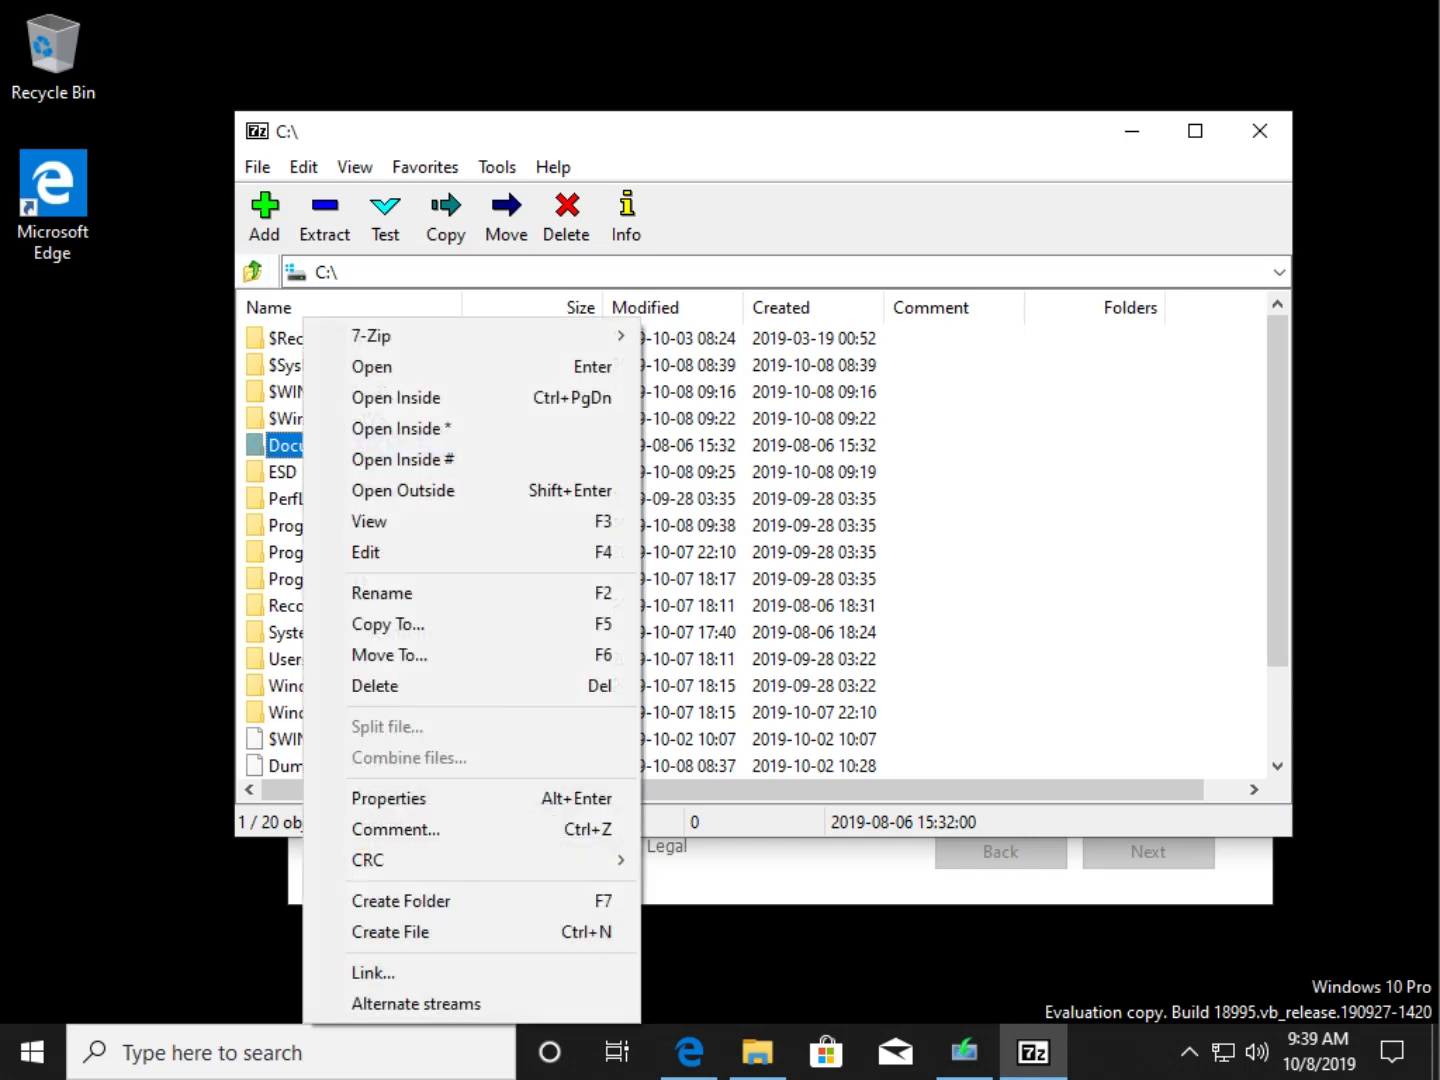
pyautogui.press('Escape')
pyautogui.press('F2')
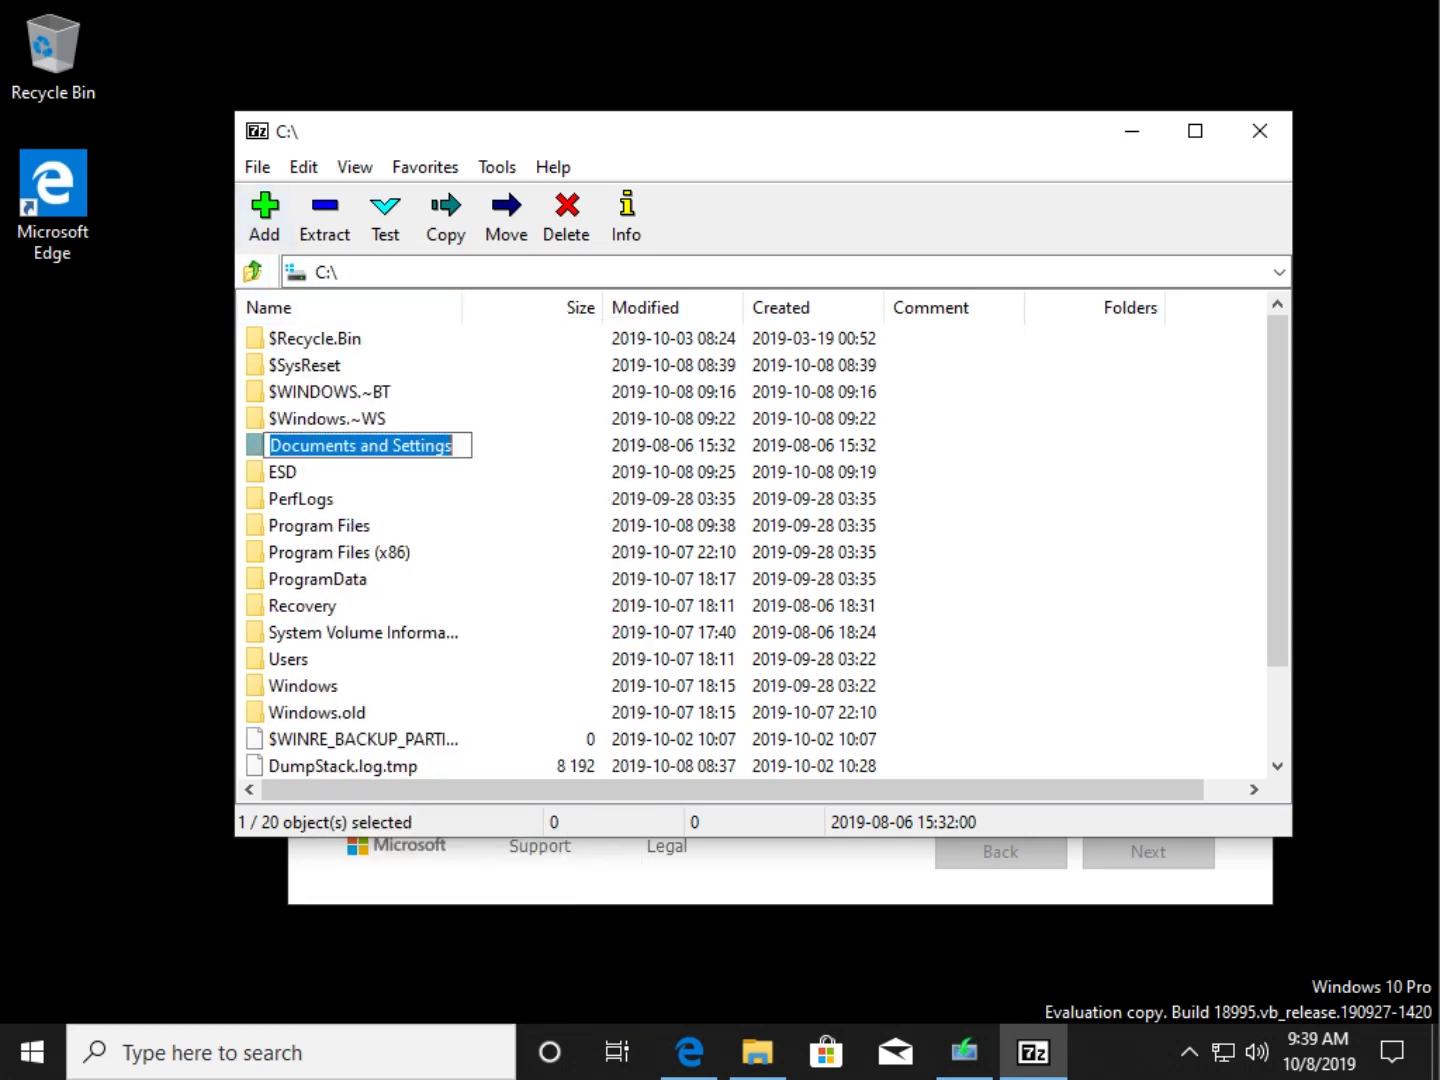
pyautogui.press('Escape')
# - Try to open the C: drive through the \\. device list and return to the top-level locations
pyautogui.press('BackSpace')
pyautogui.press('BackSpace')
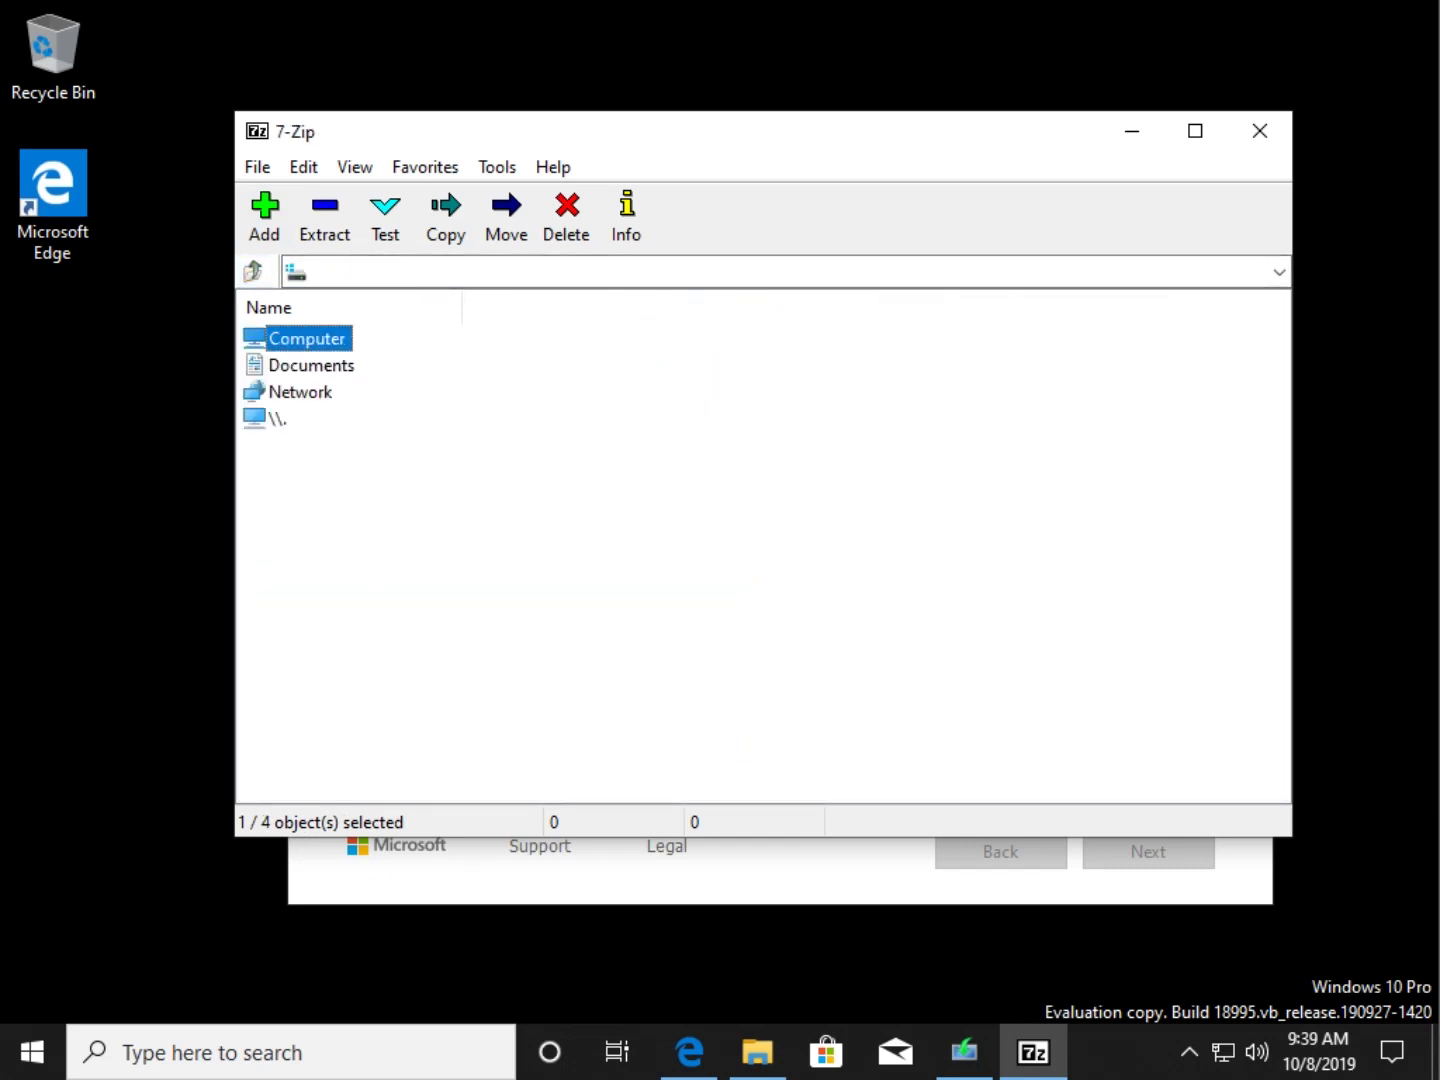
pyautogui.press('End')
pyautogui.press('Return')
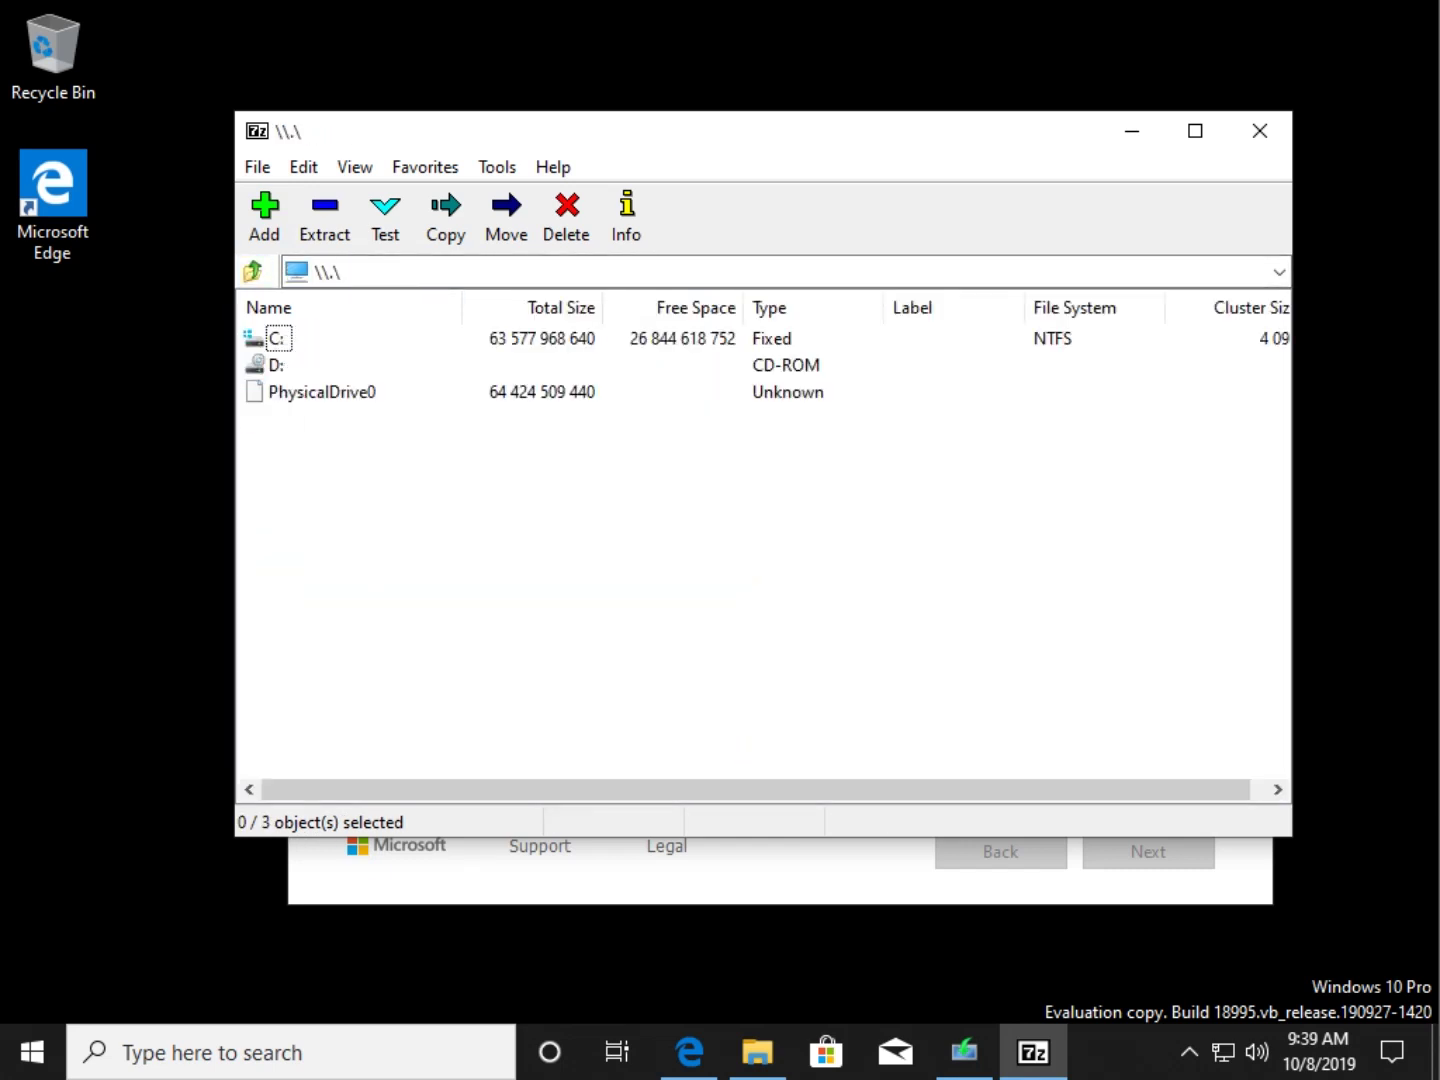
pyautogui.doubleClick(276, 338)
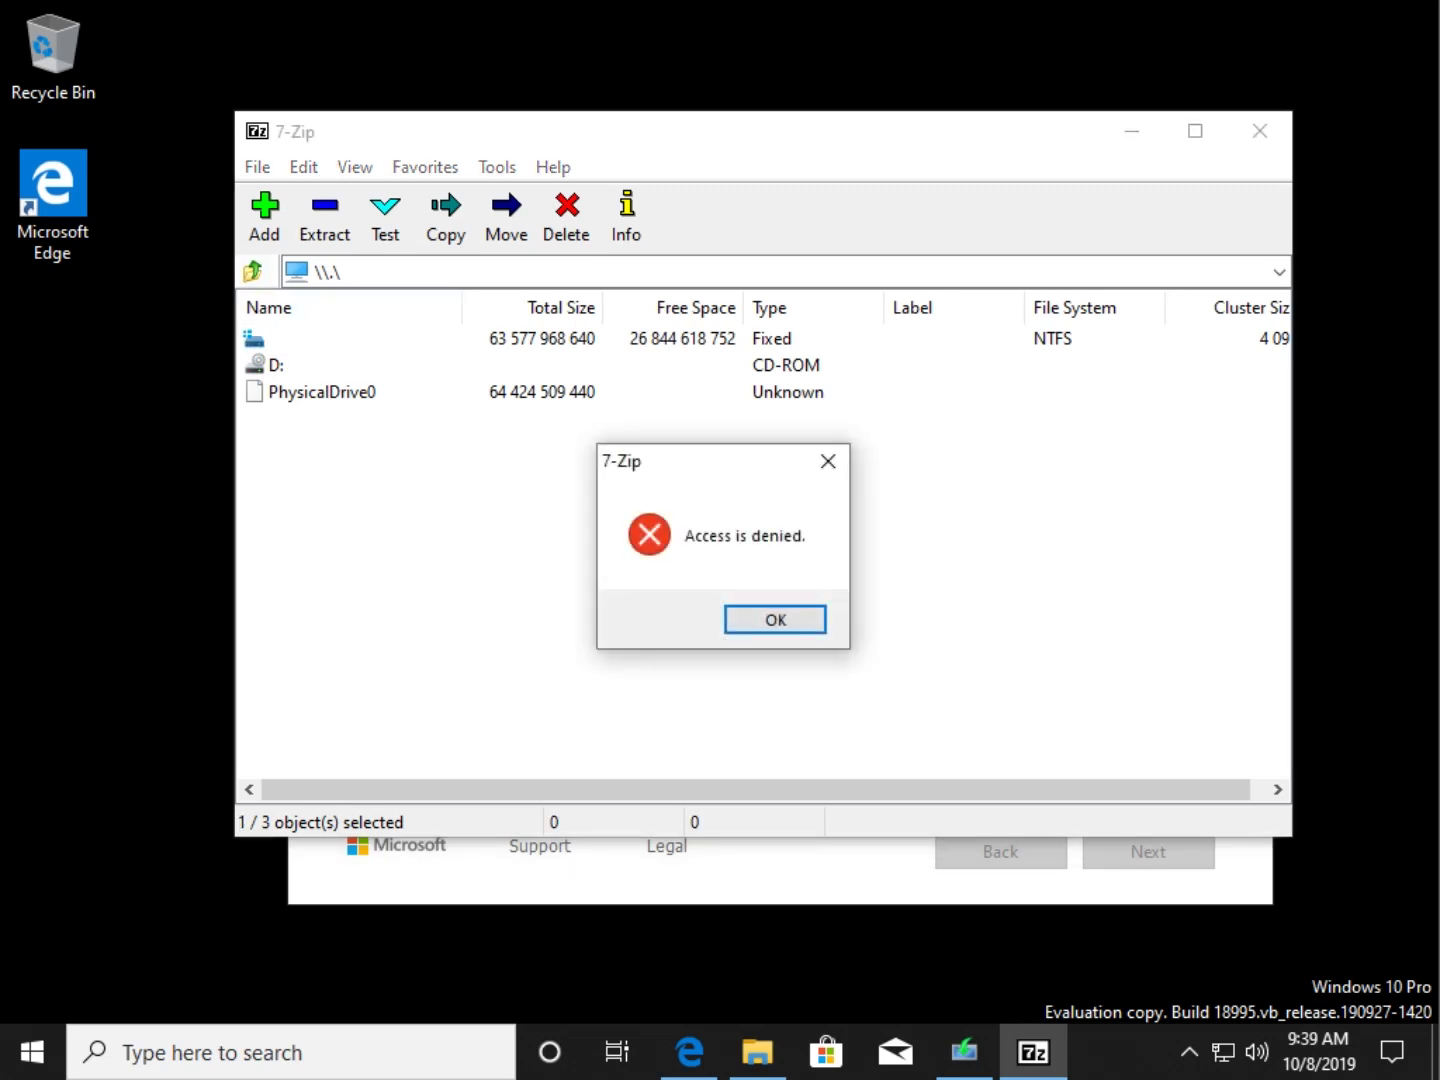
pyautogui.press('Return')
pyautogui.press('Return')
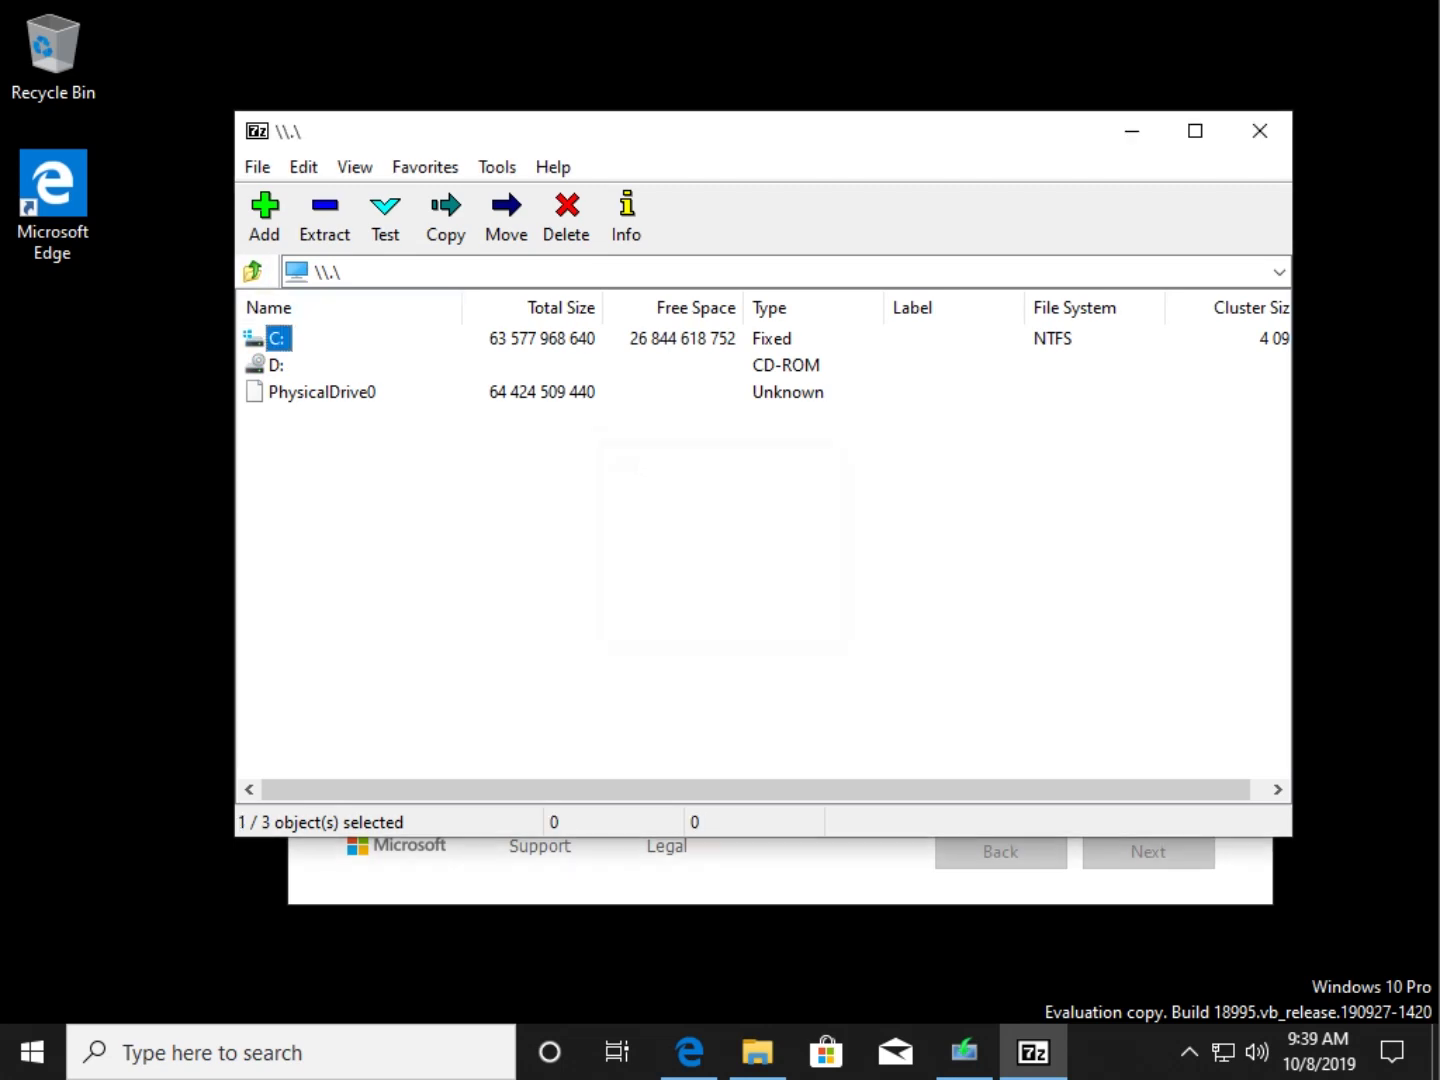
pyautogui.press('BackSpace')
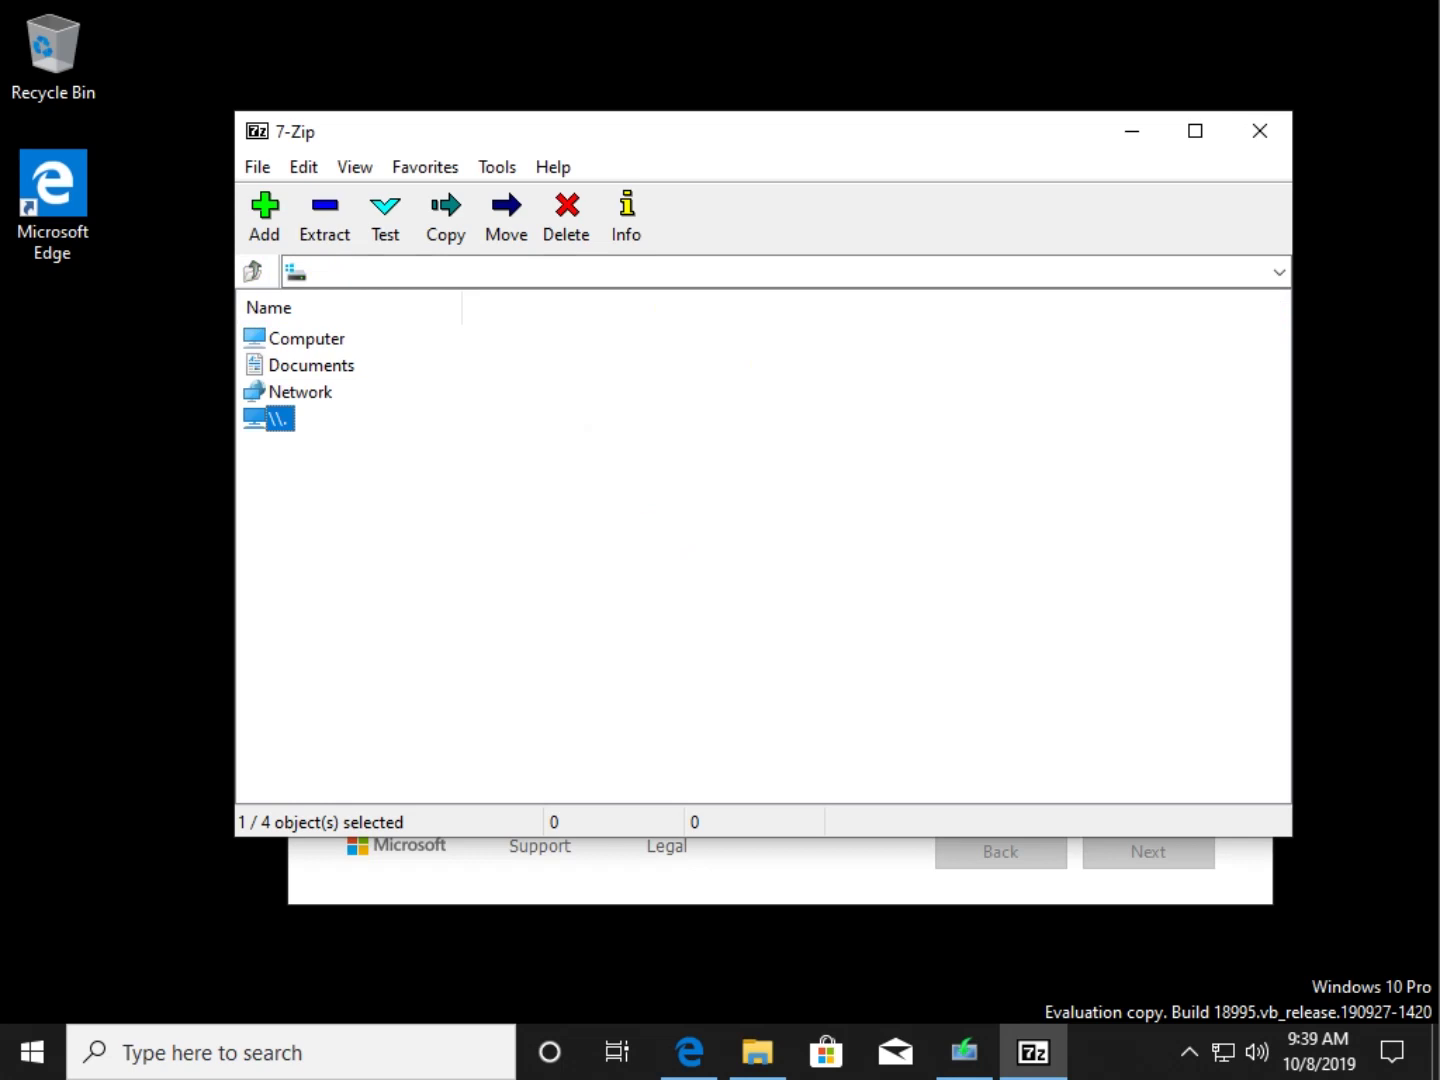
# - Browse through Computer, C: and Users to the Downloads folder of the user's profile, and widen the Name column
pyautogui.doubleClick(306, 338)
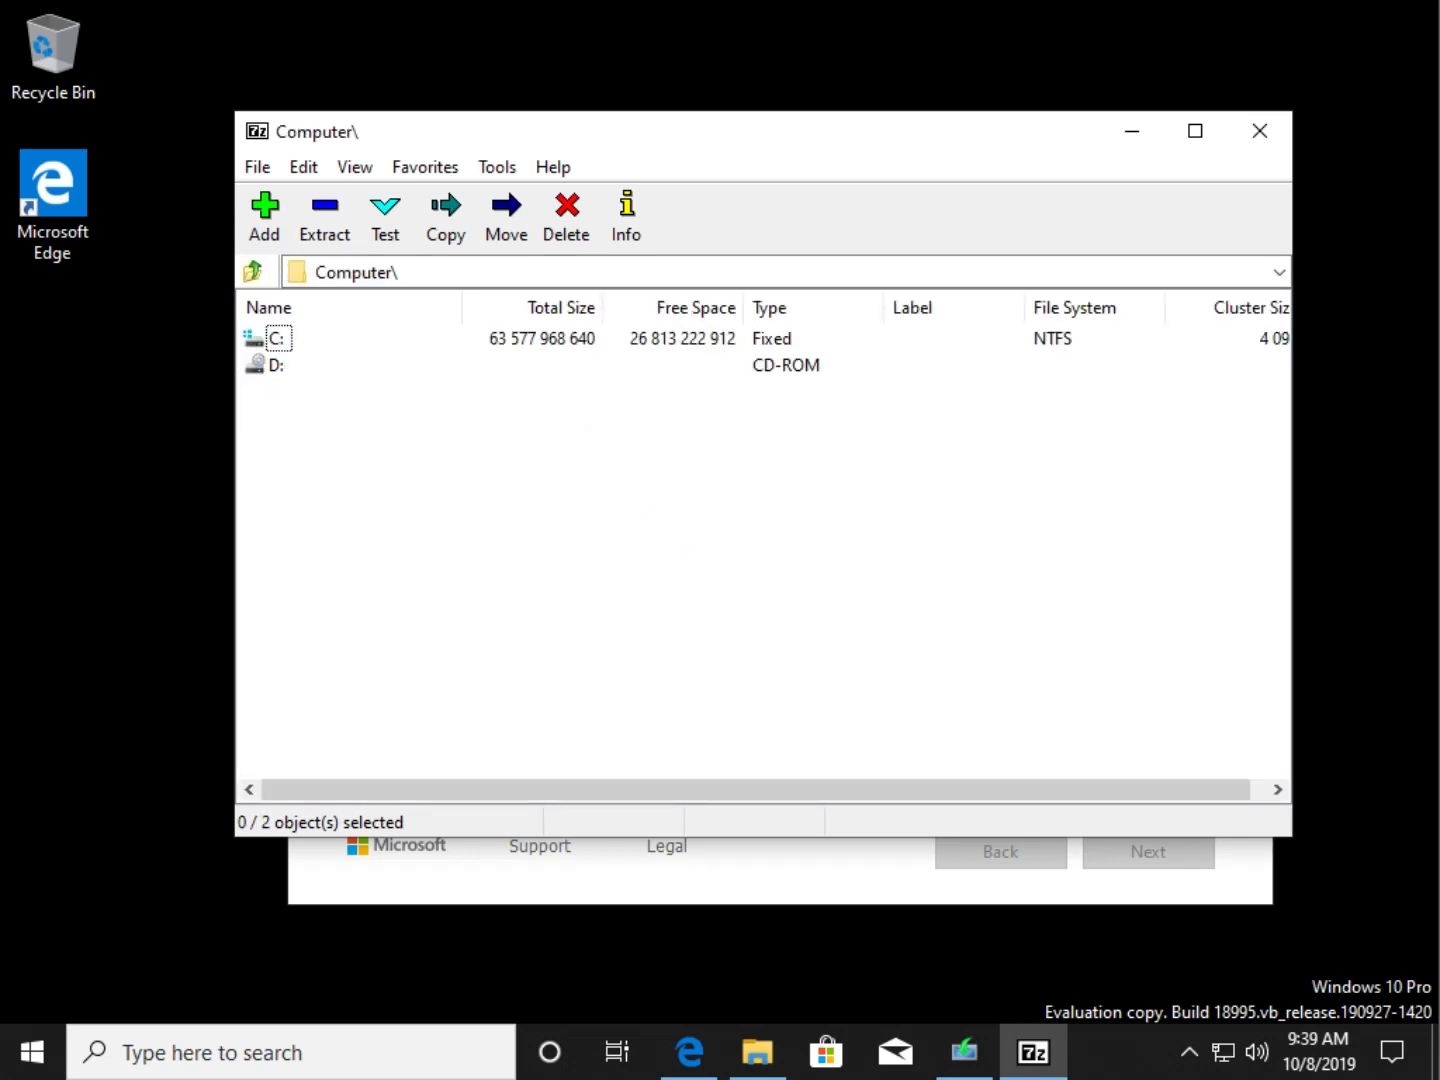
pyautogui.press('Return')
pyautogui.scroll(-2, 750, 550)
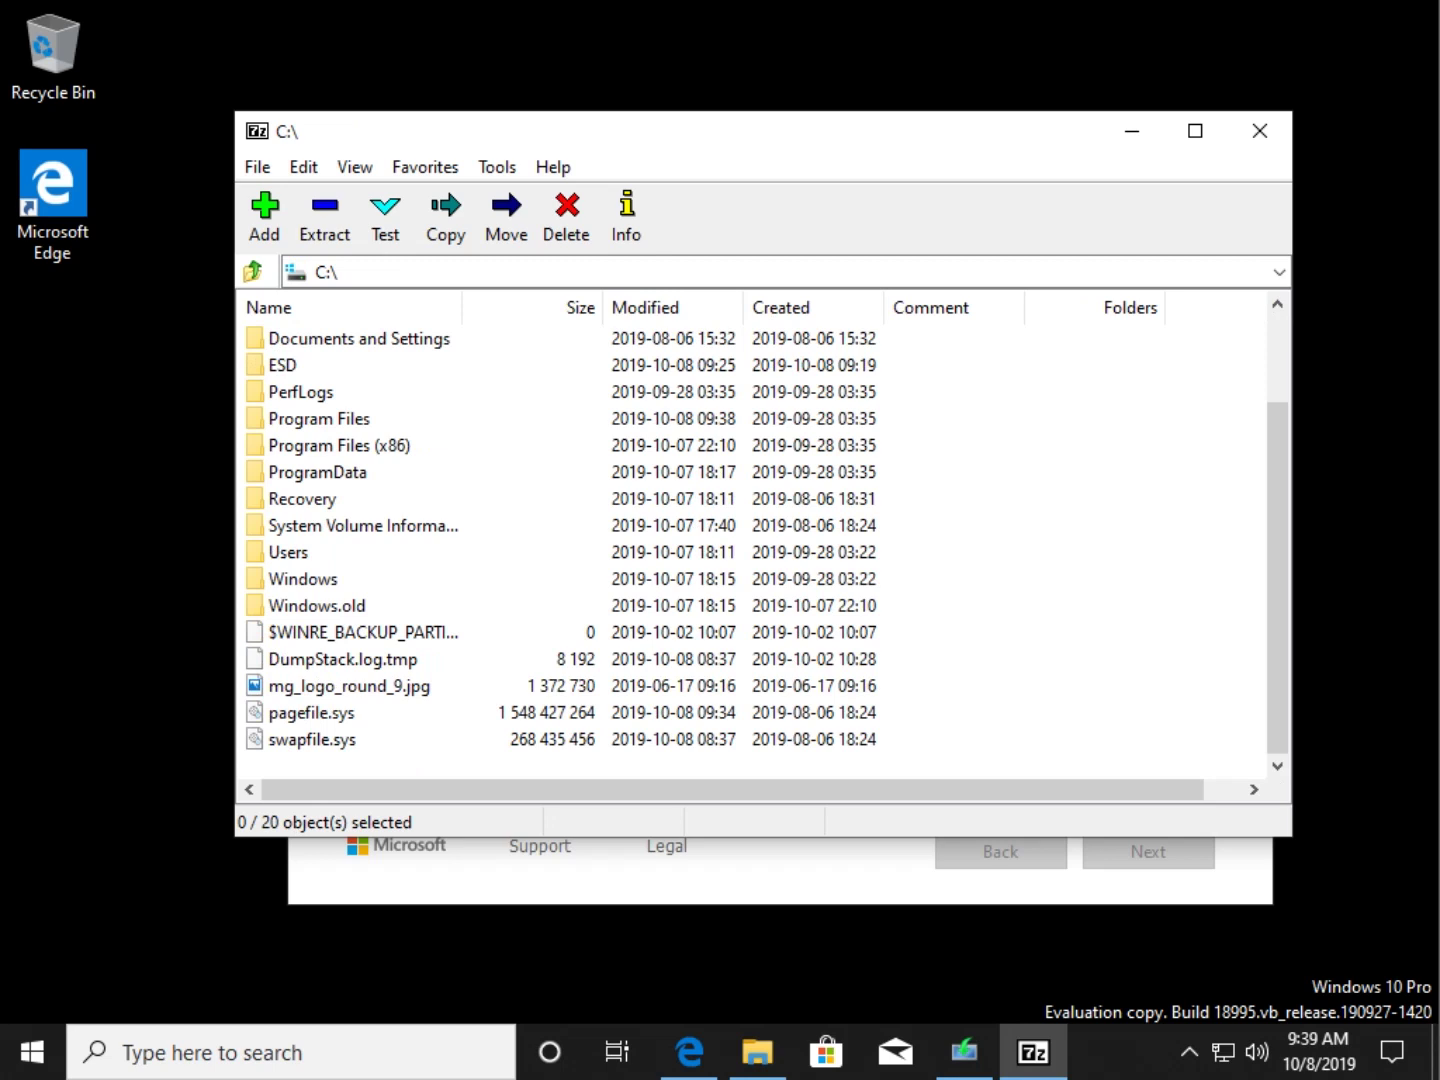
pyautogui.press('u')
pyautogui.press('Return')
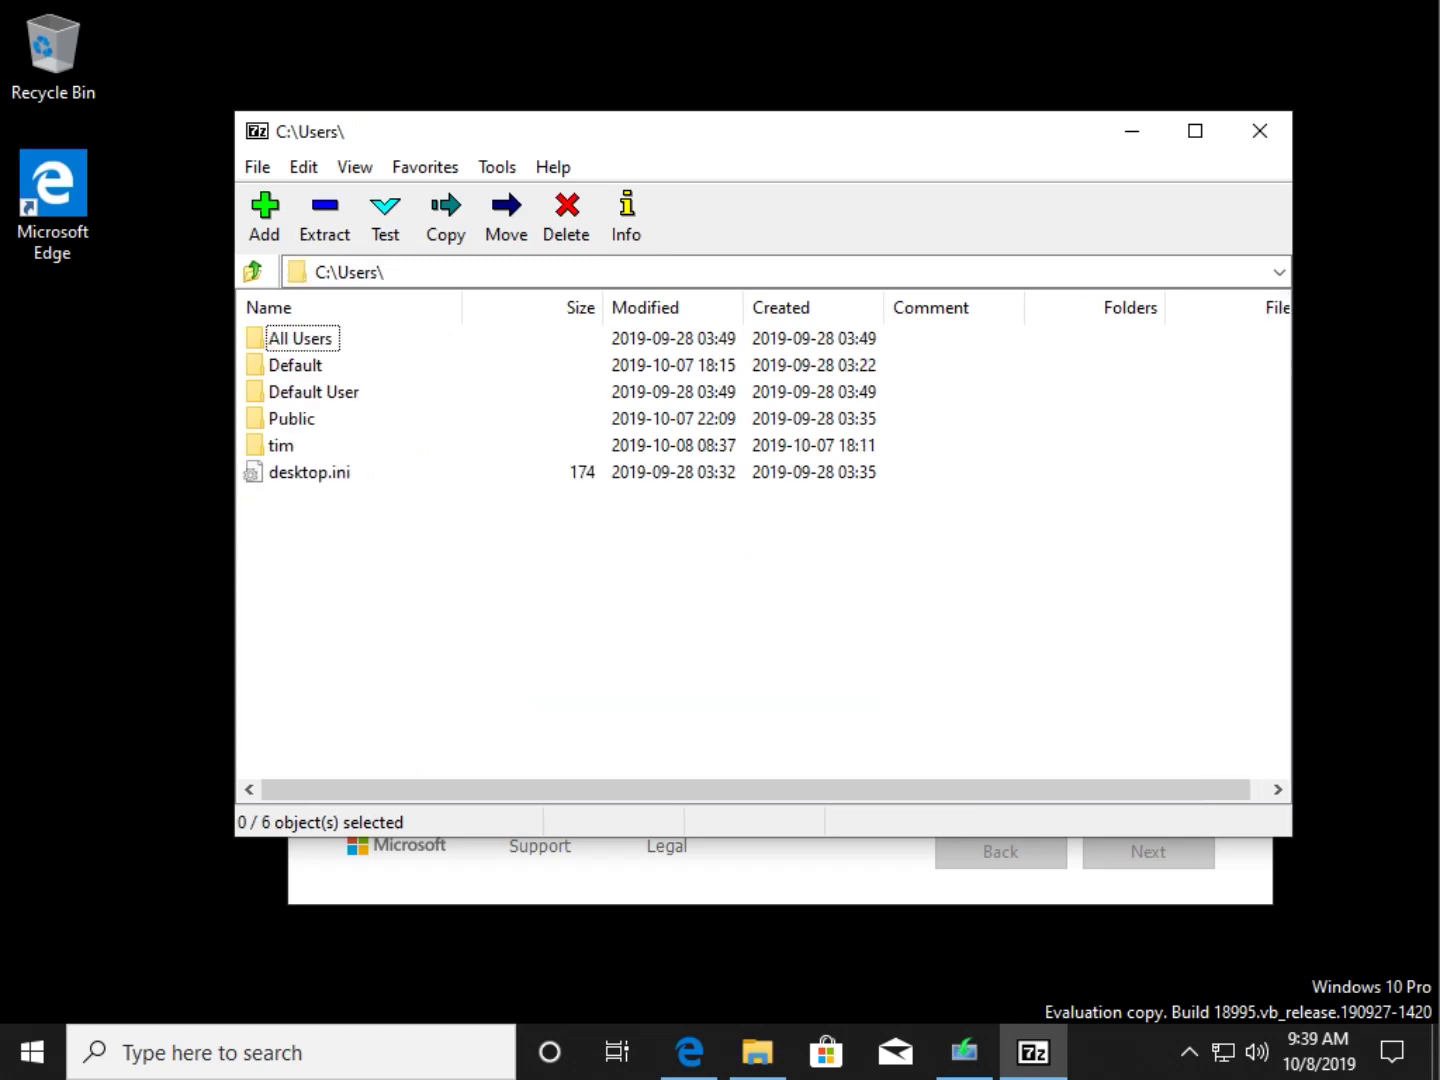
pyautogui.press('t')
pyautogui.press('Return')
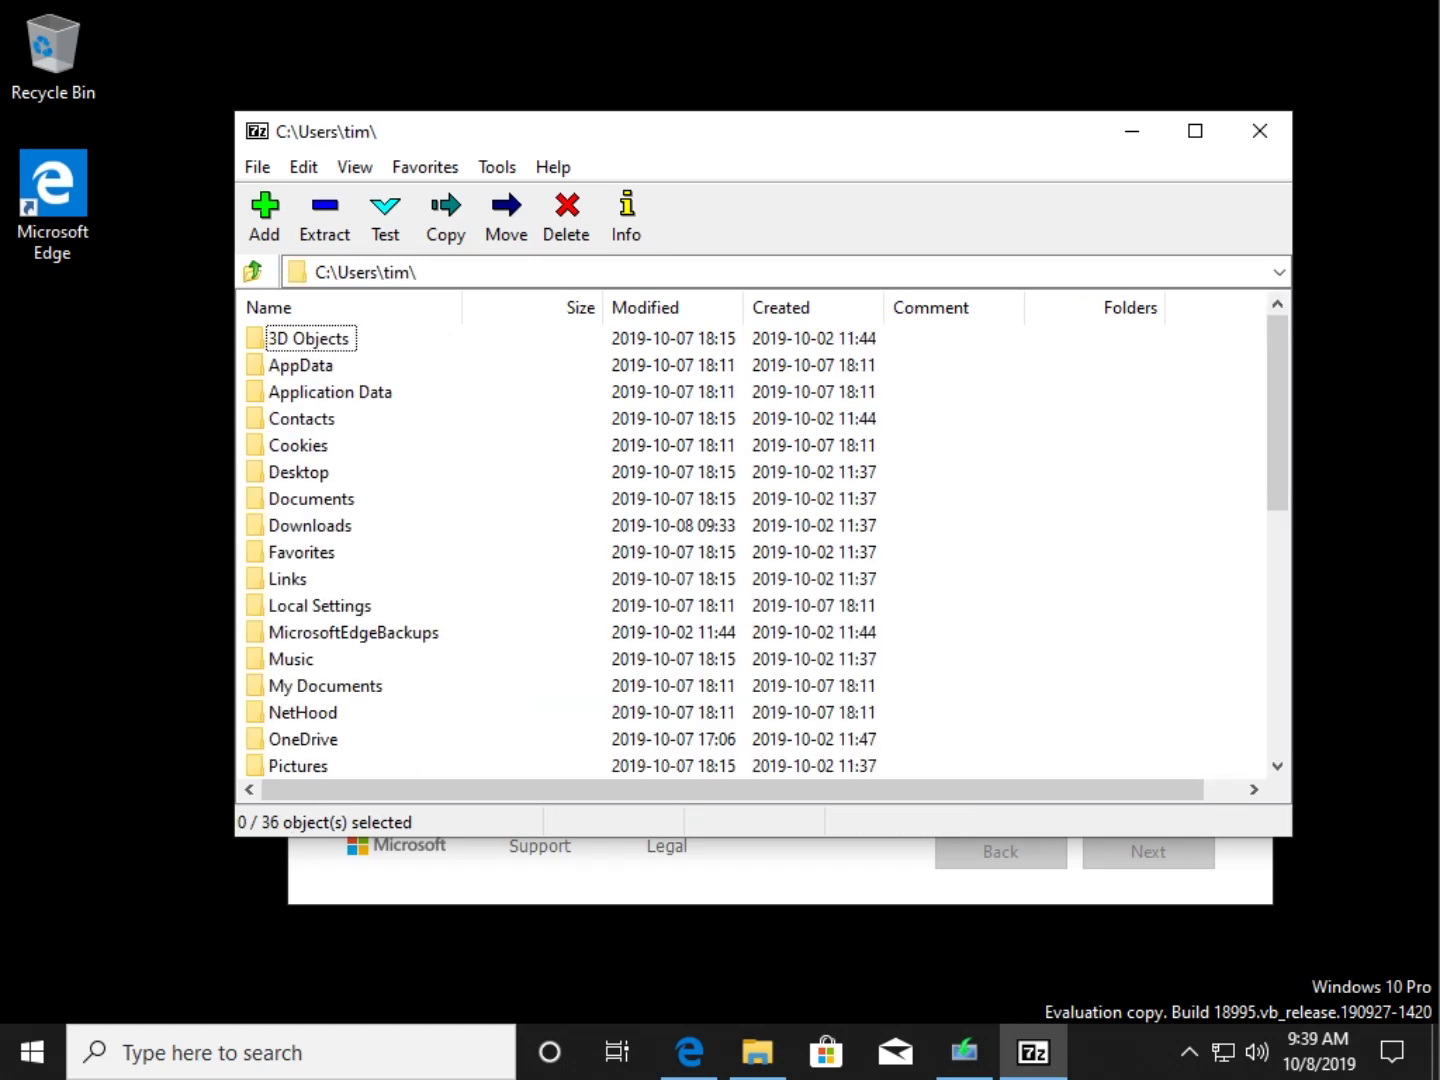
pyautogui.press('d')
pyautogui.press('d')
pyautogui.press('d')
pyautogui.press('Return')
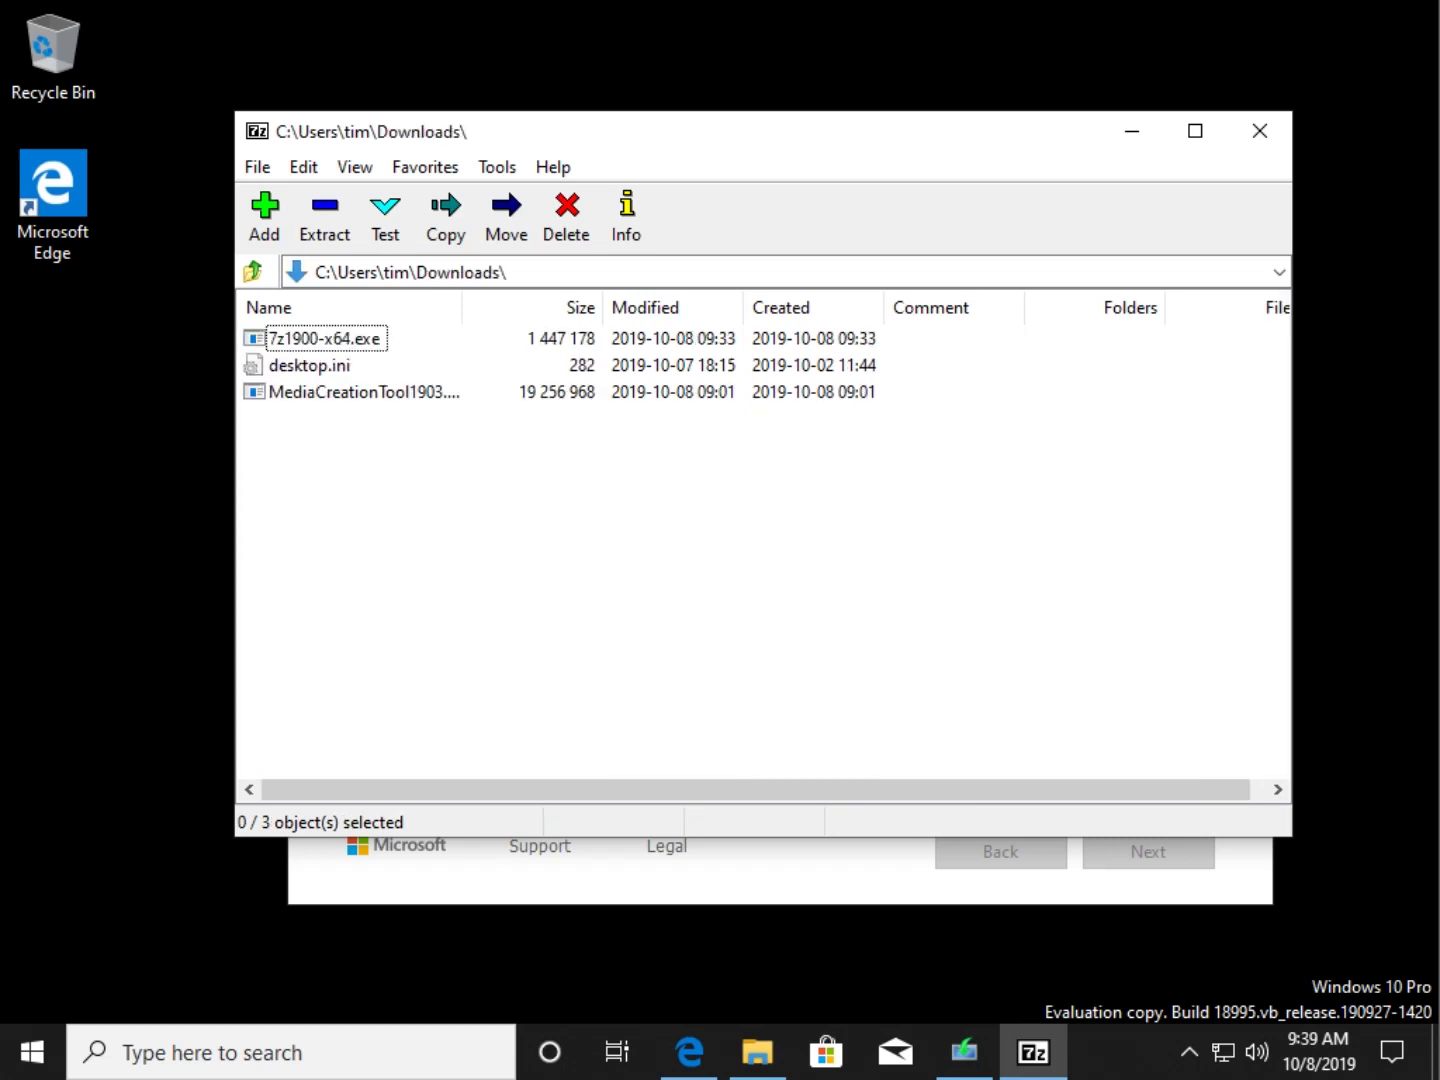
pyautogui.moveTo(462, 307); pyautogui.dragTo(596, 307)
# - Check the Downloads folder in 7-Zip for Windows 10 1903.iso and finish Windows 10 Setup
pyautogui.click(1132, 131)
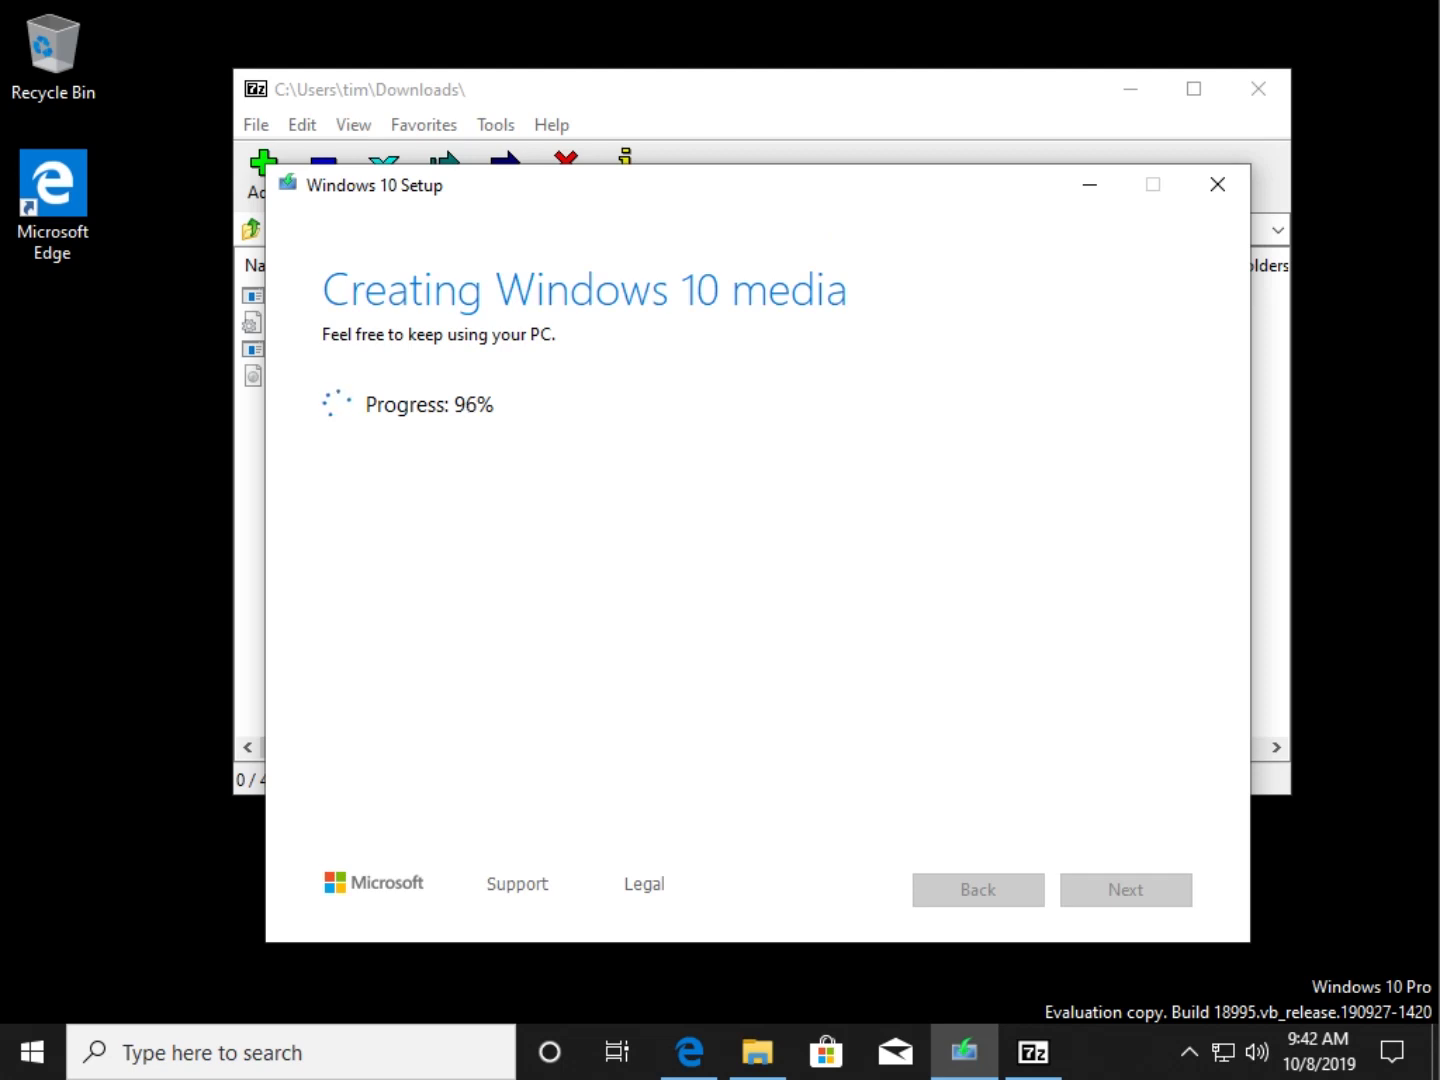
pyautogui.hotkey('alt', 'Tab')
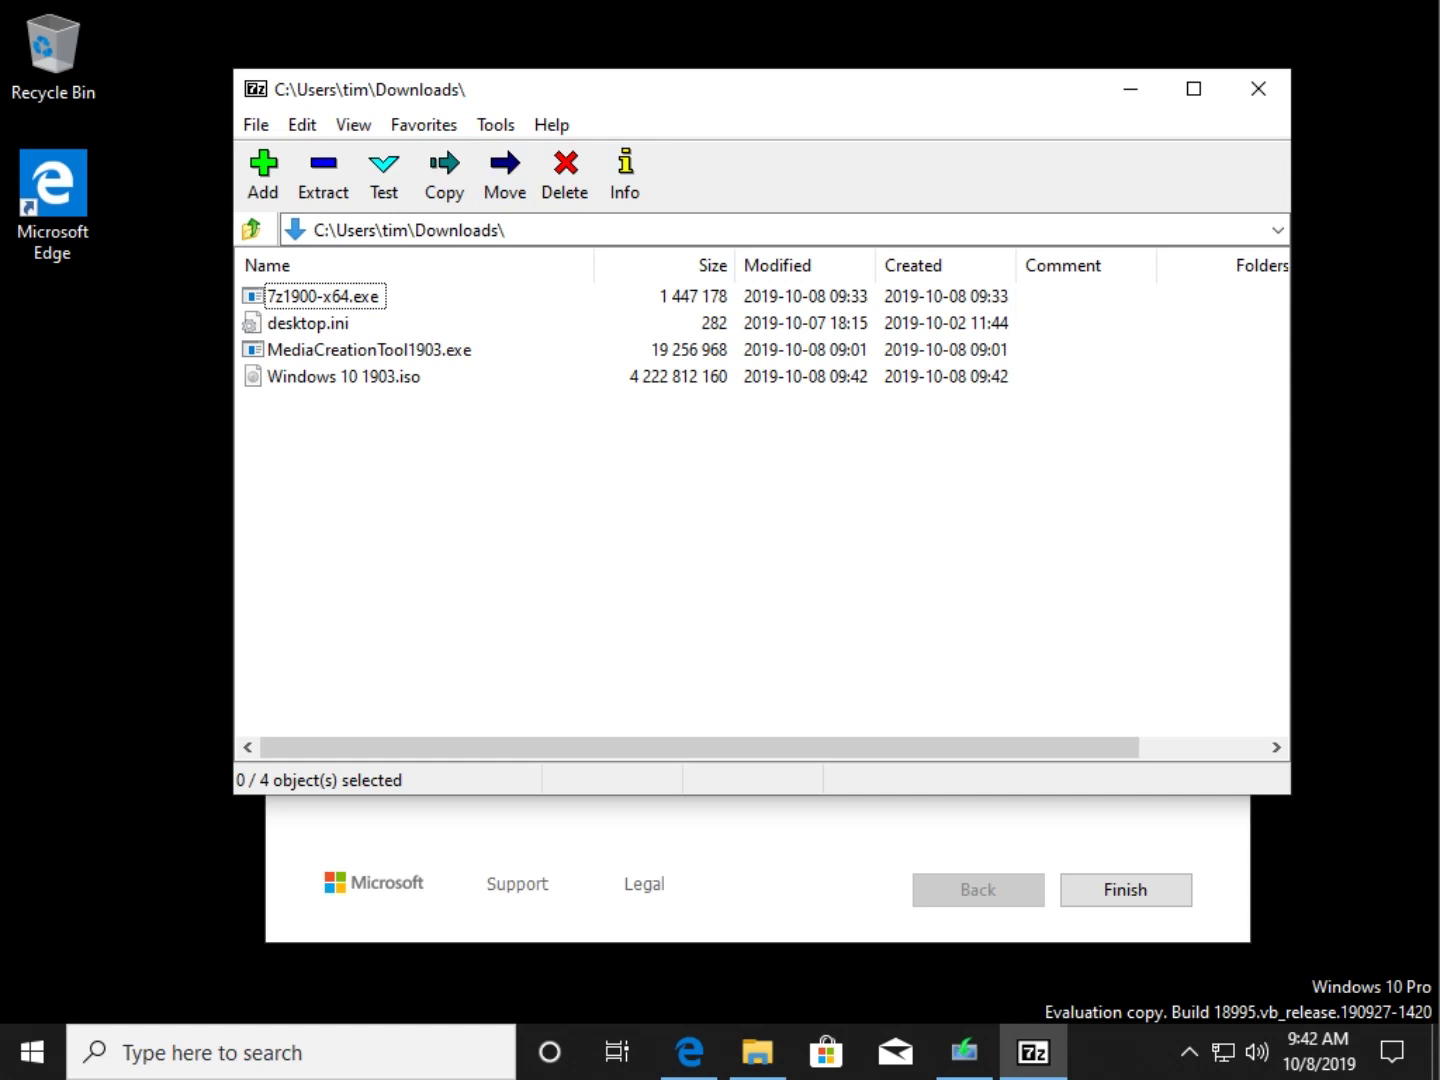
pyautogui.hotkey('alt', 'Tab')
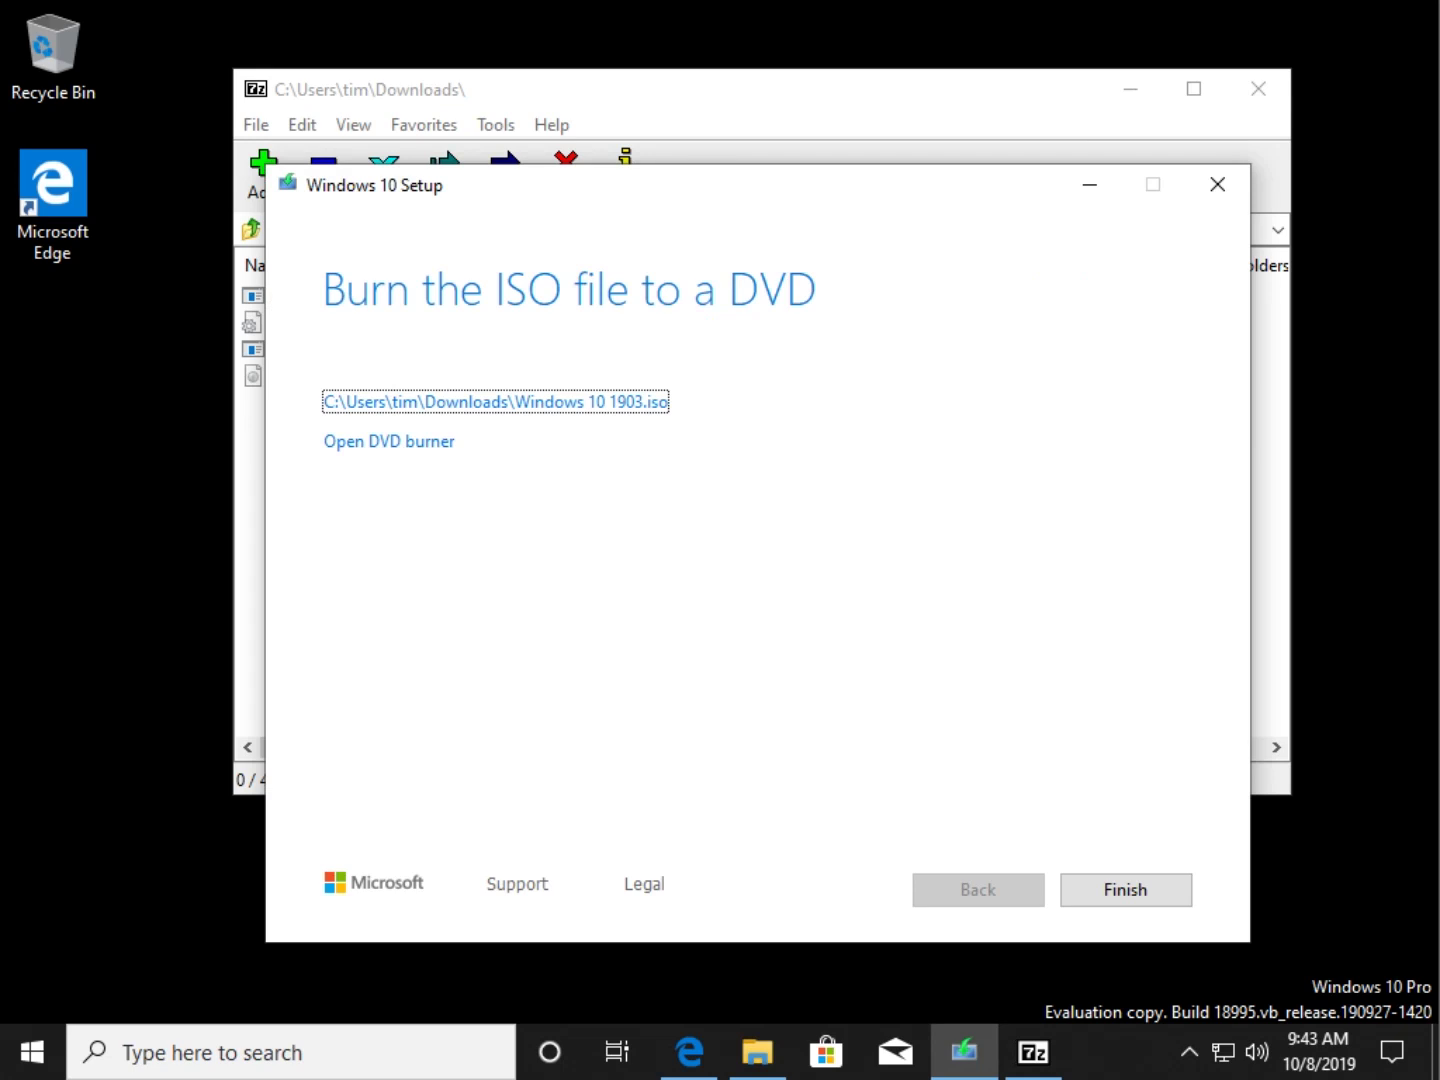
pyautogui.moveTo(659, 185)
pyautogui.mouseDown()
pyautogui.moveTo(636, 170)
pyautogui.moveTo(652, 158)
pyautogui.mouseUp()
pyautogui.hotkey('alt', 'Tab')
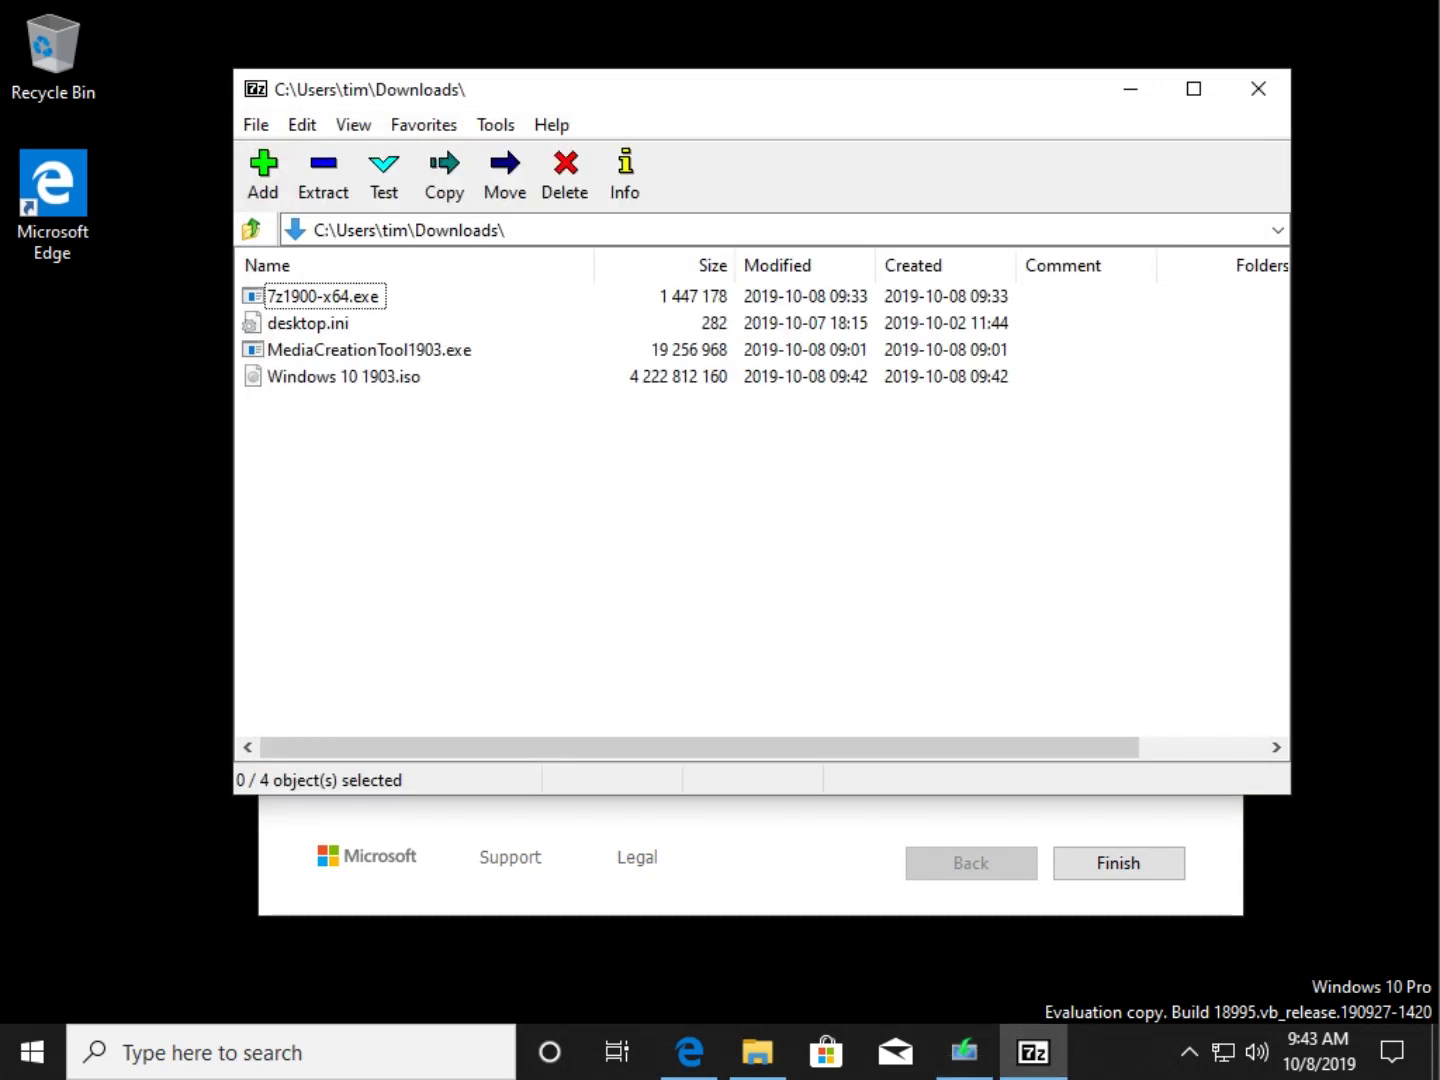
pyautogui.hotkey('alt', 'Tab')
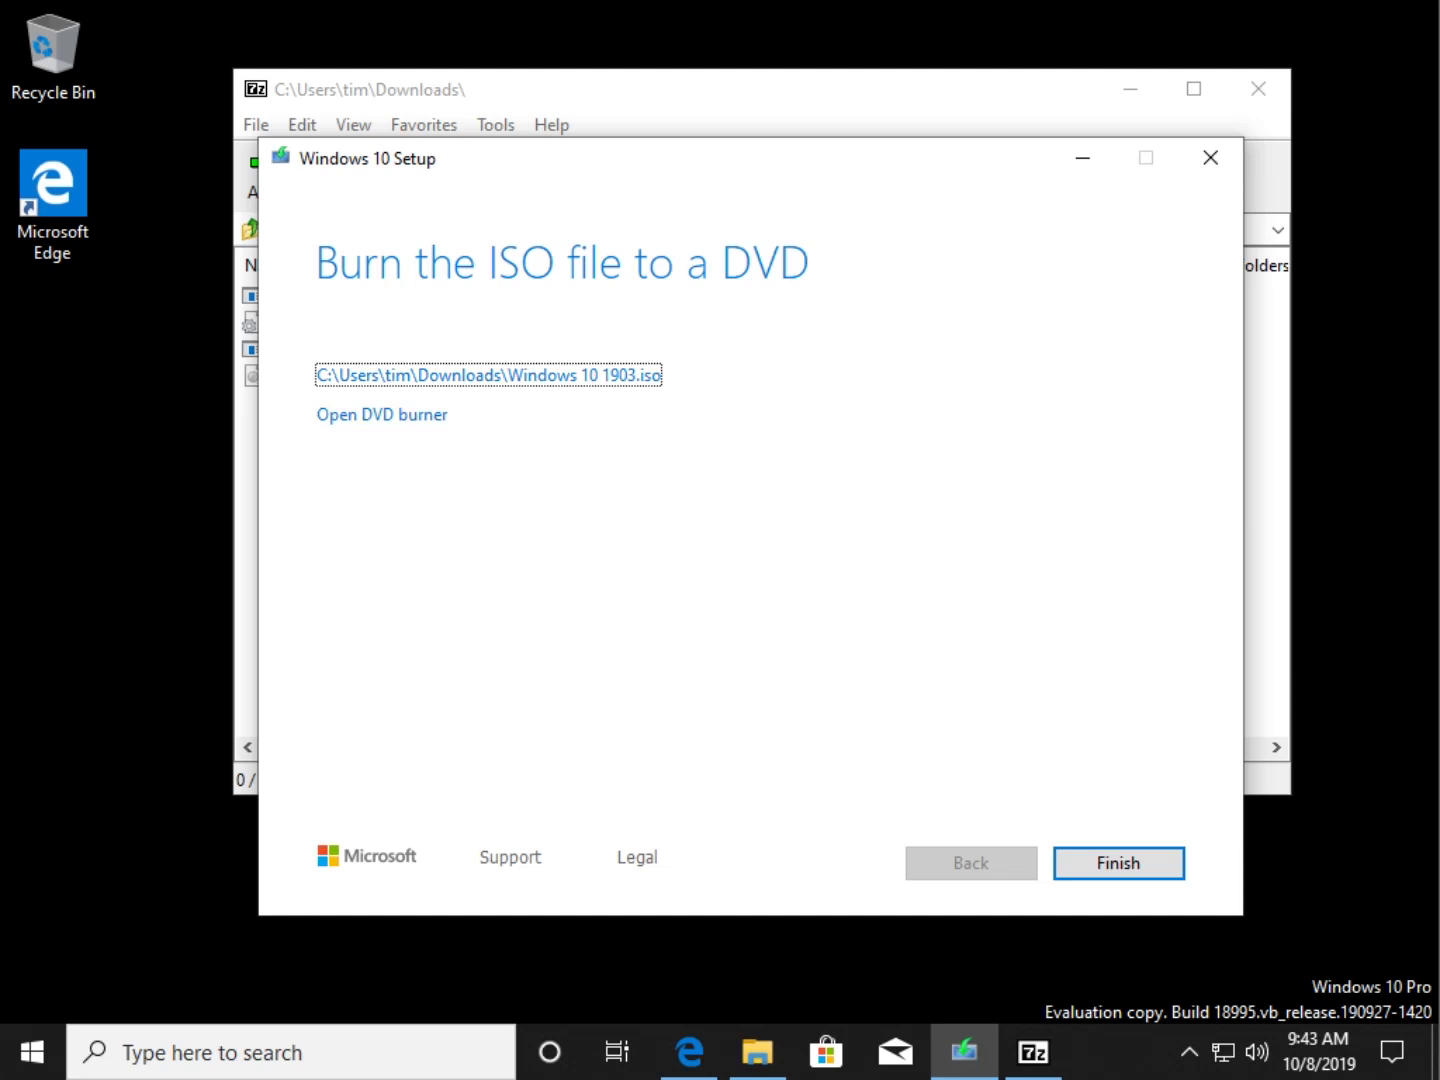
pyautogui.click(1118, 863)
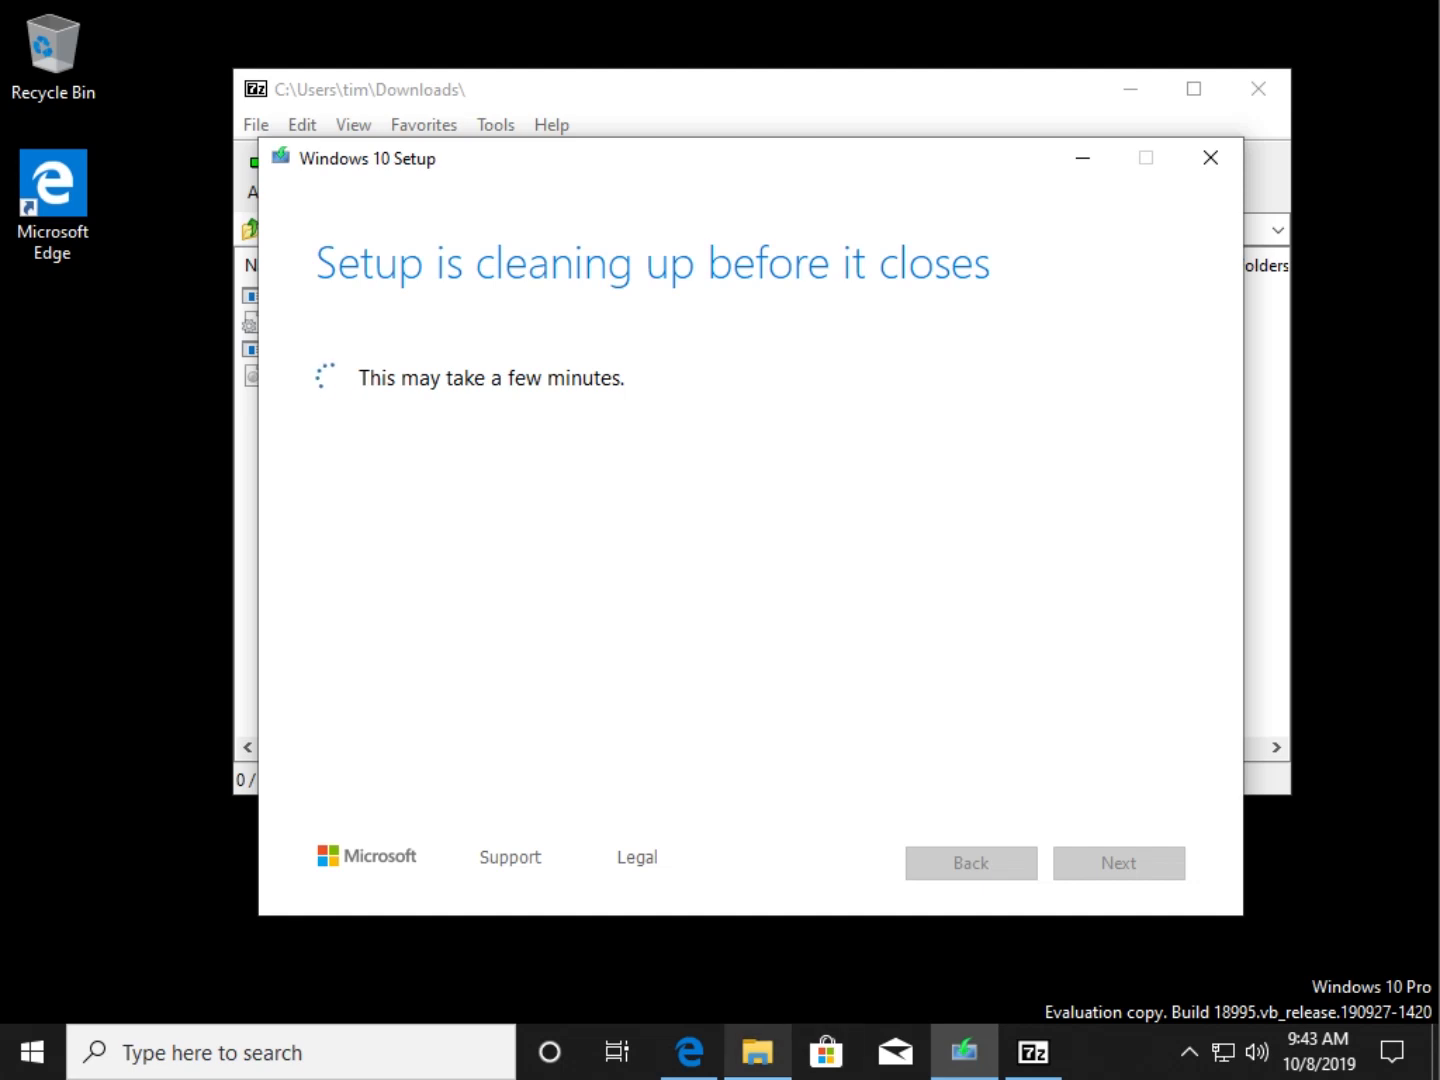
# - Switch to the Downloads folder in File Explorer, show file name extensions and sort the files by date modified, newest first
pyautogui.click(758, 1052)
pyautogui.click(523, 397)
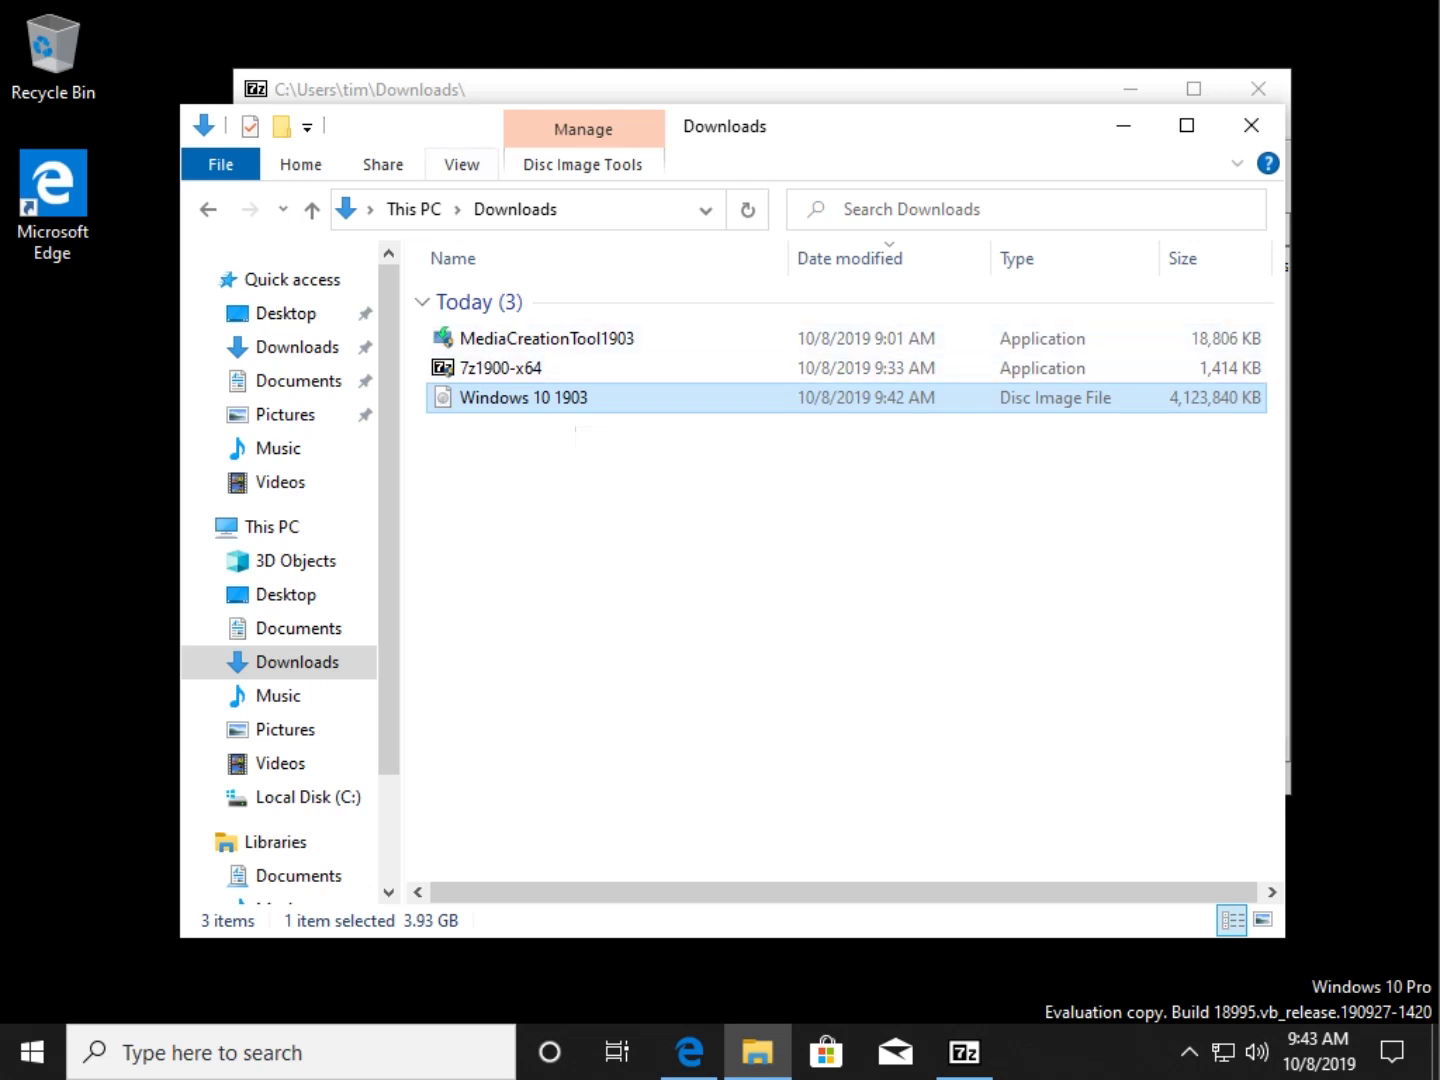
pyautogui.click(461, 164)
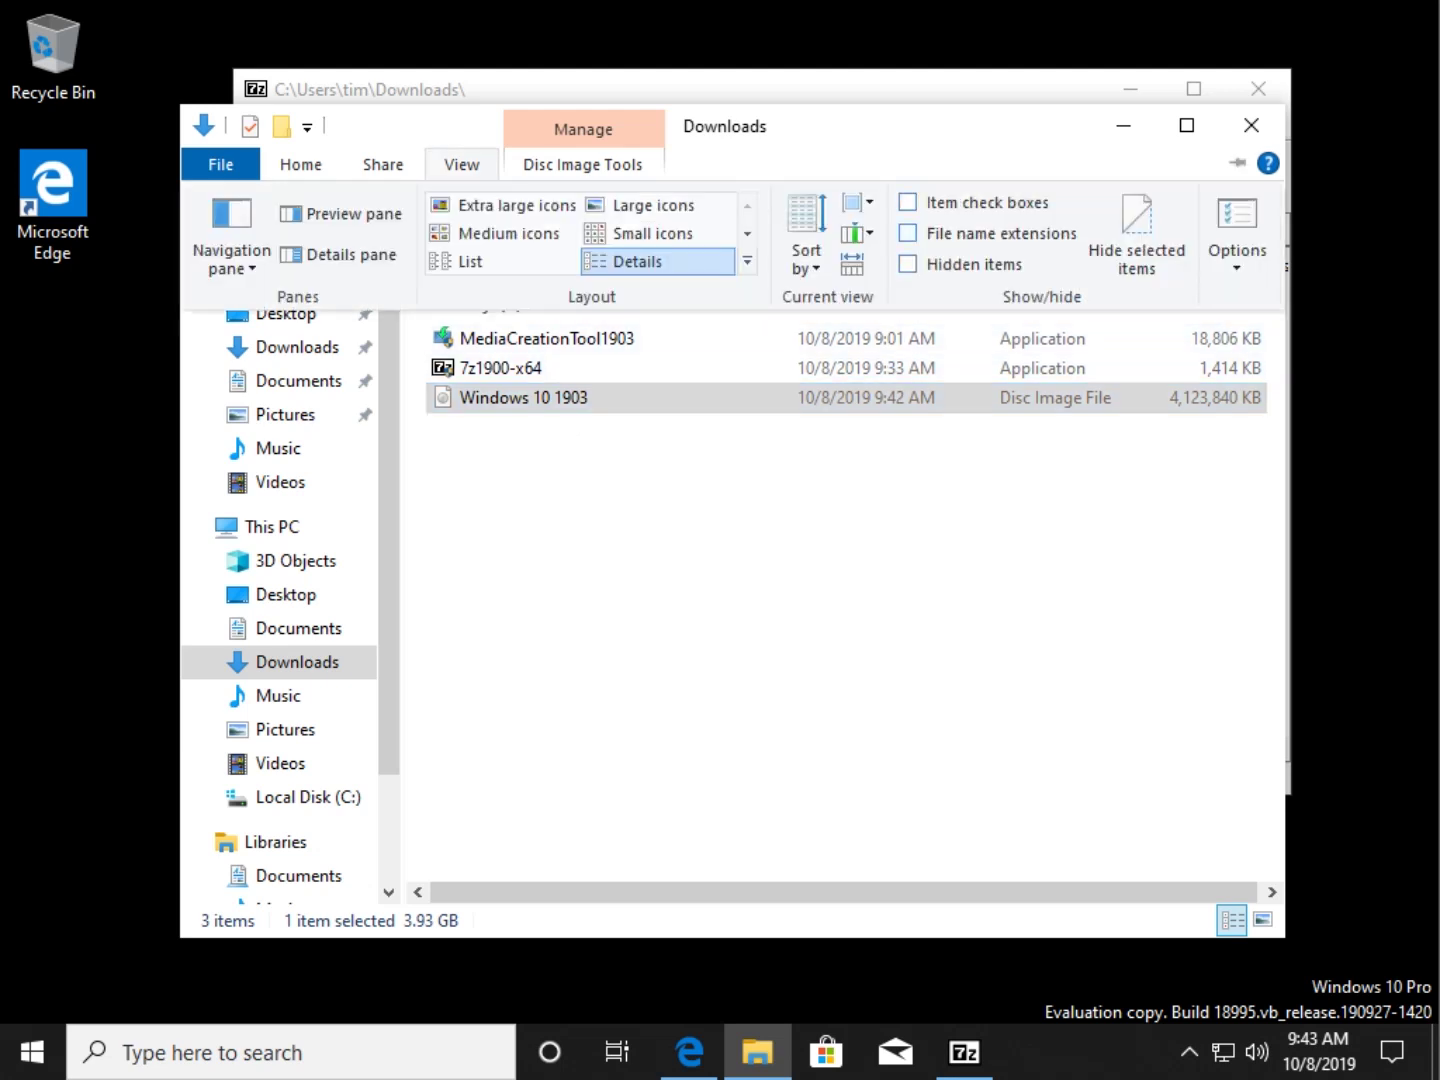
pyautogui.click(908, 233)
pyautogui.click(850, 258)
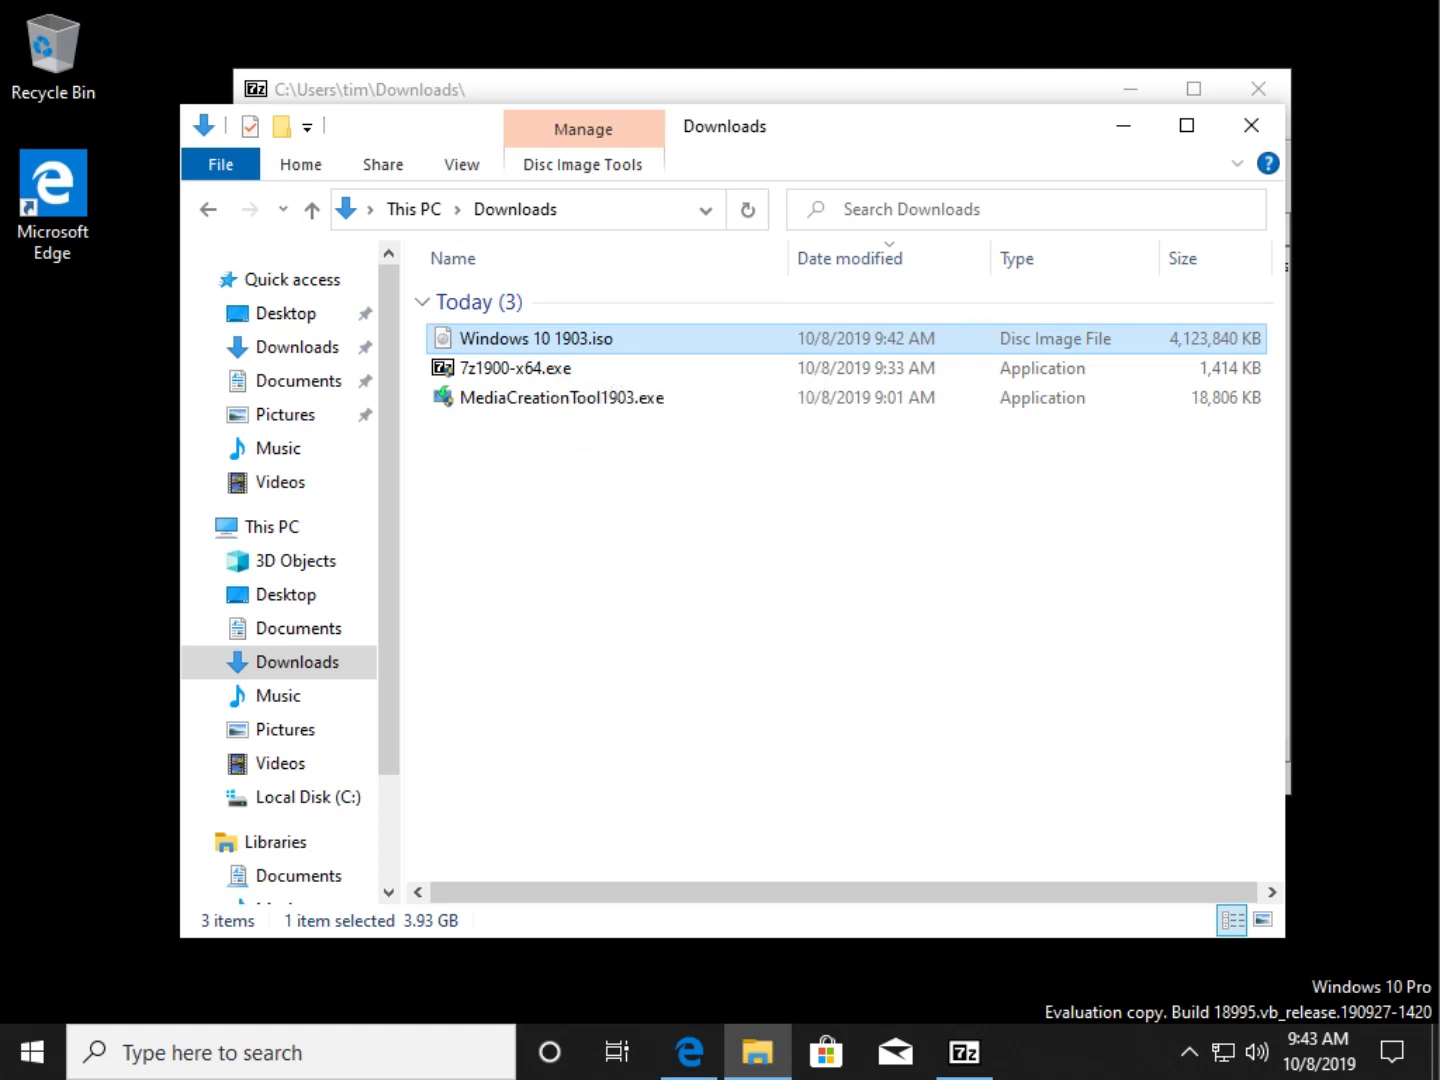
# - Switch to 7-Zip File Manager, look through the contents of Windows 10 1903.iso, and return to the Downloads folder
pyautogui.hotkey('alt', 'Tab')
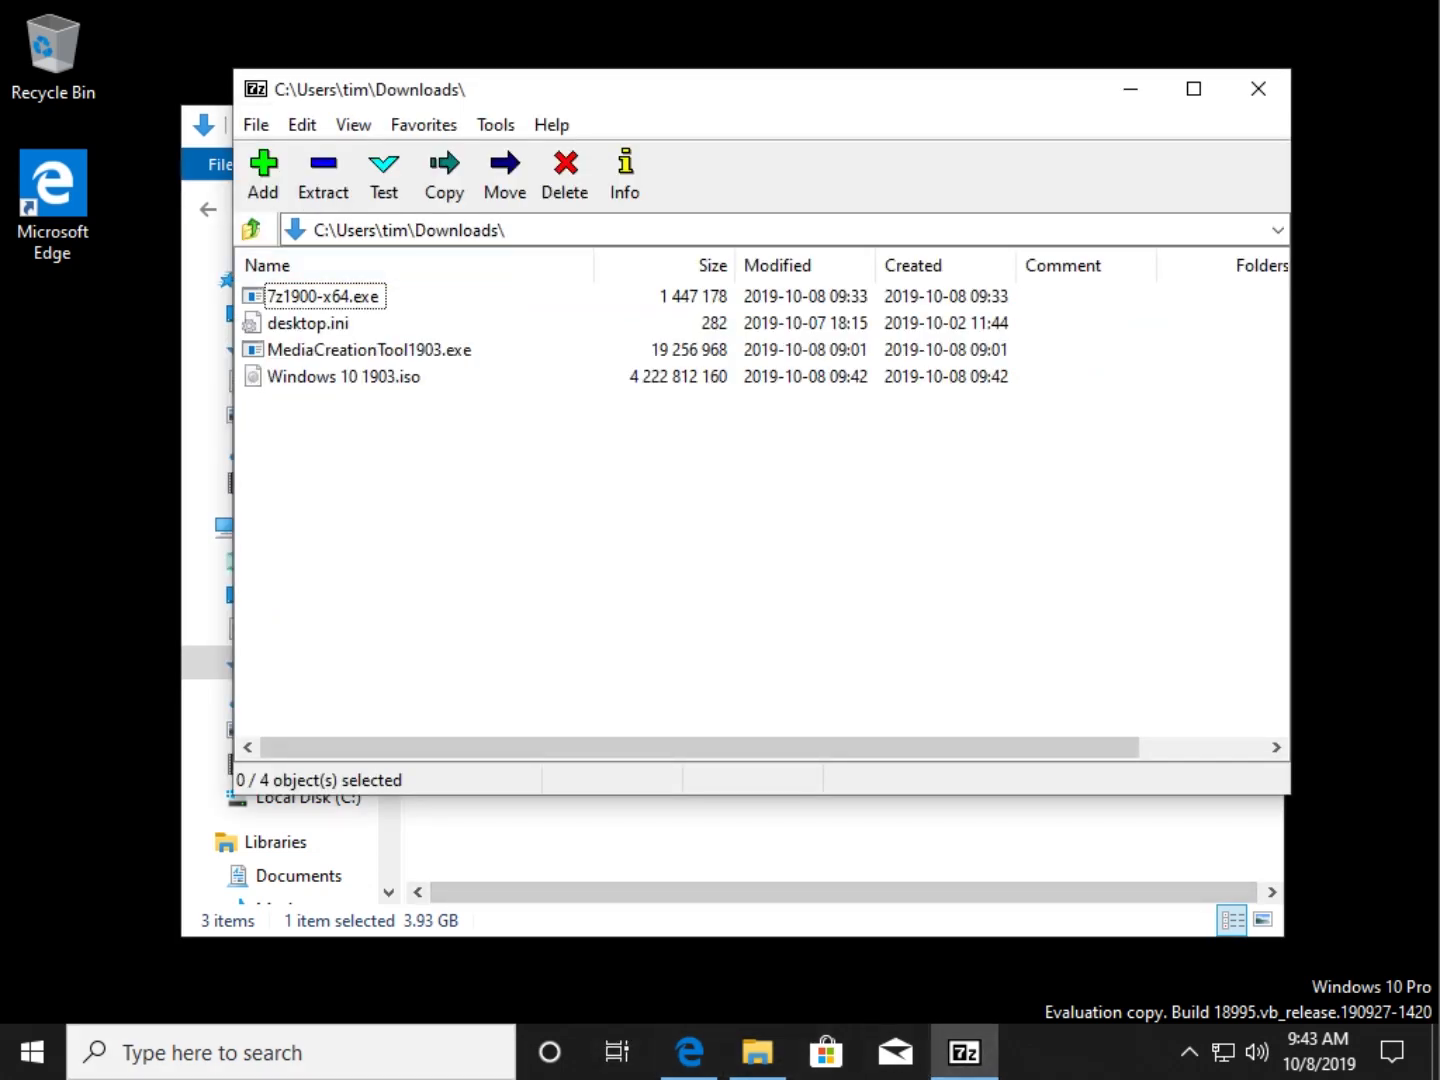
pyautogui.click(343, 376)
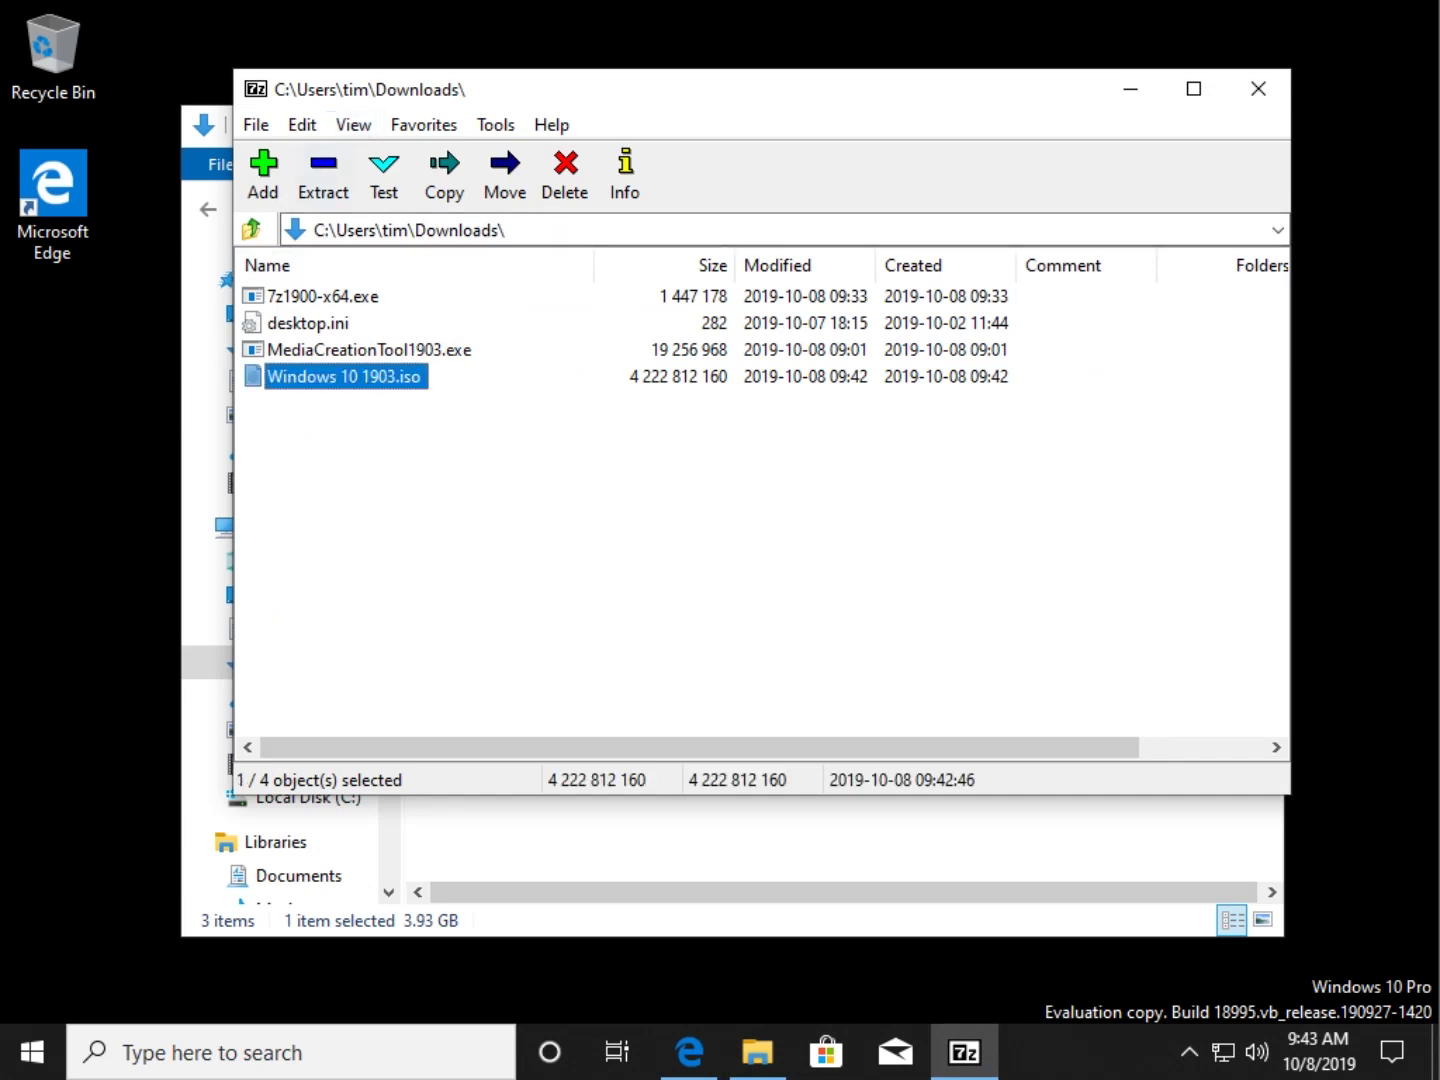
pyautogui.press('Return')
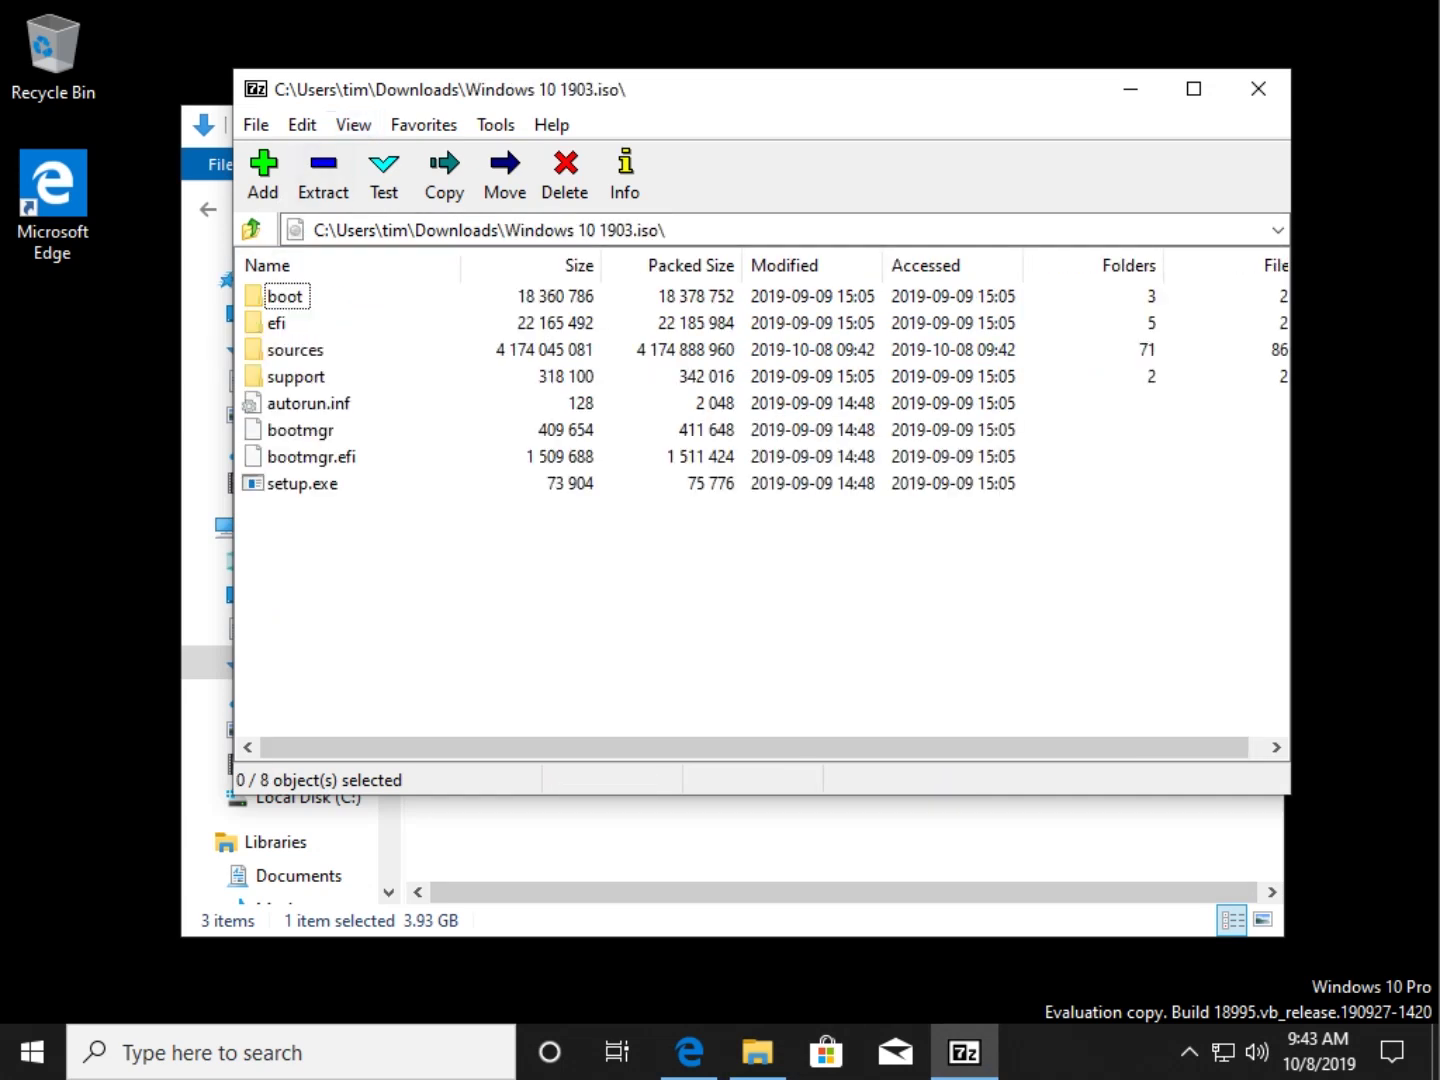
pyautogui.click(301, 483)
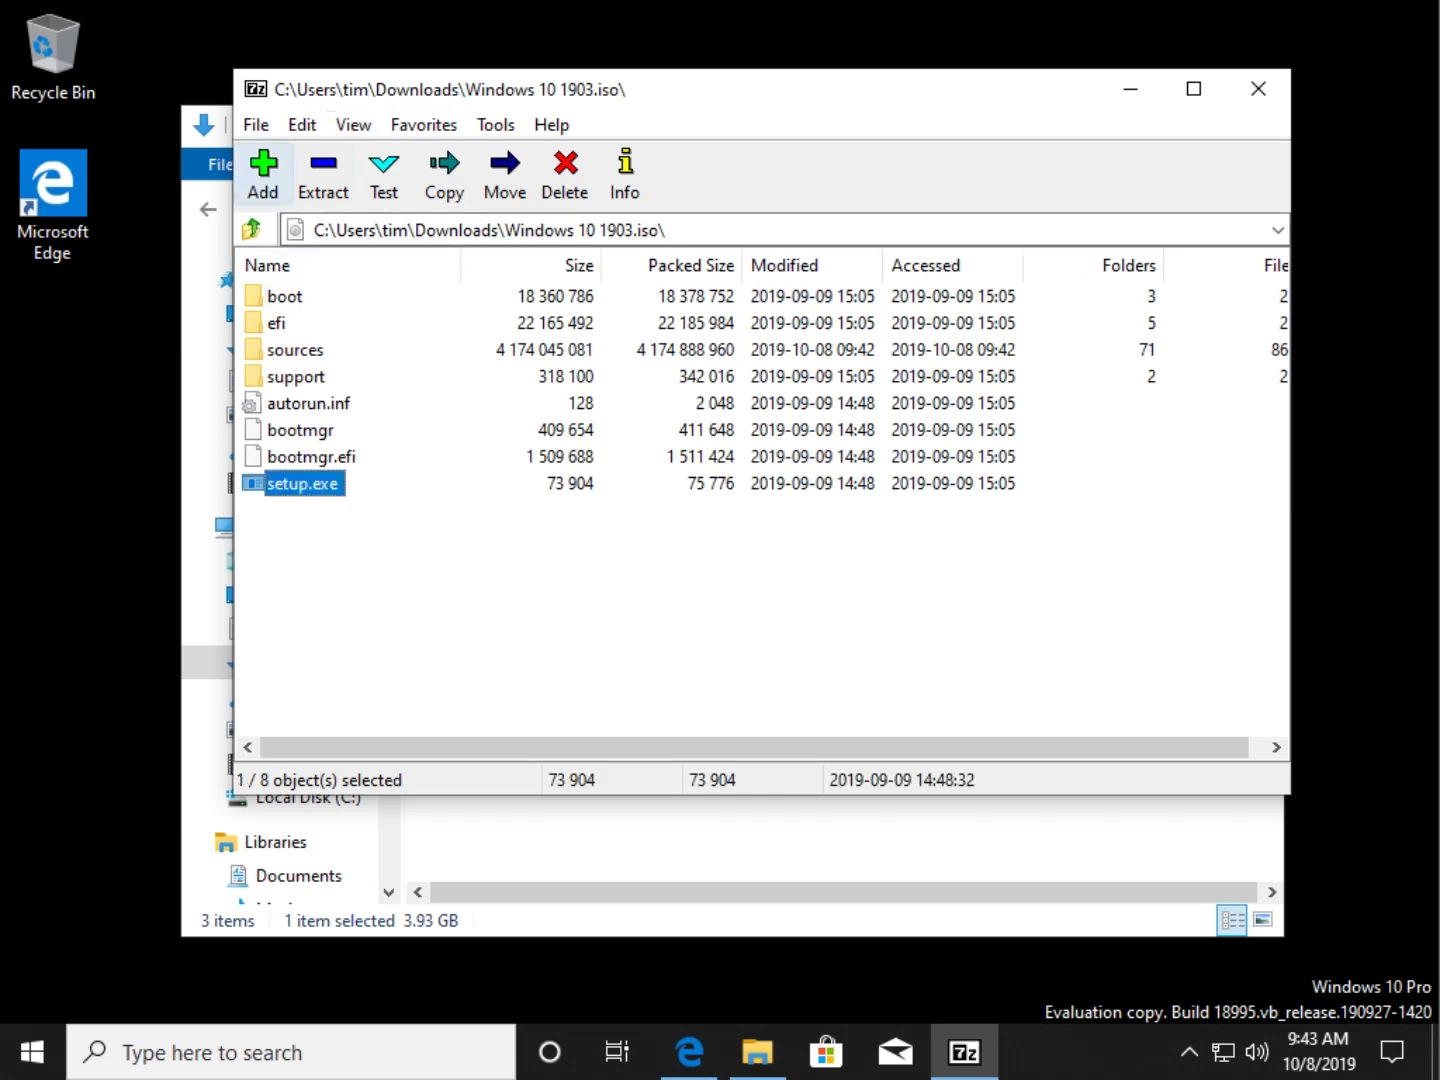
pyautogui.press('BackSpace')
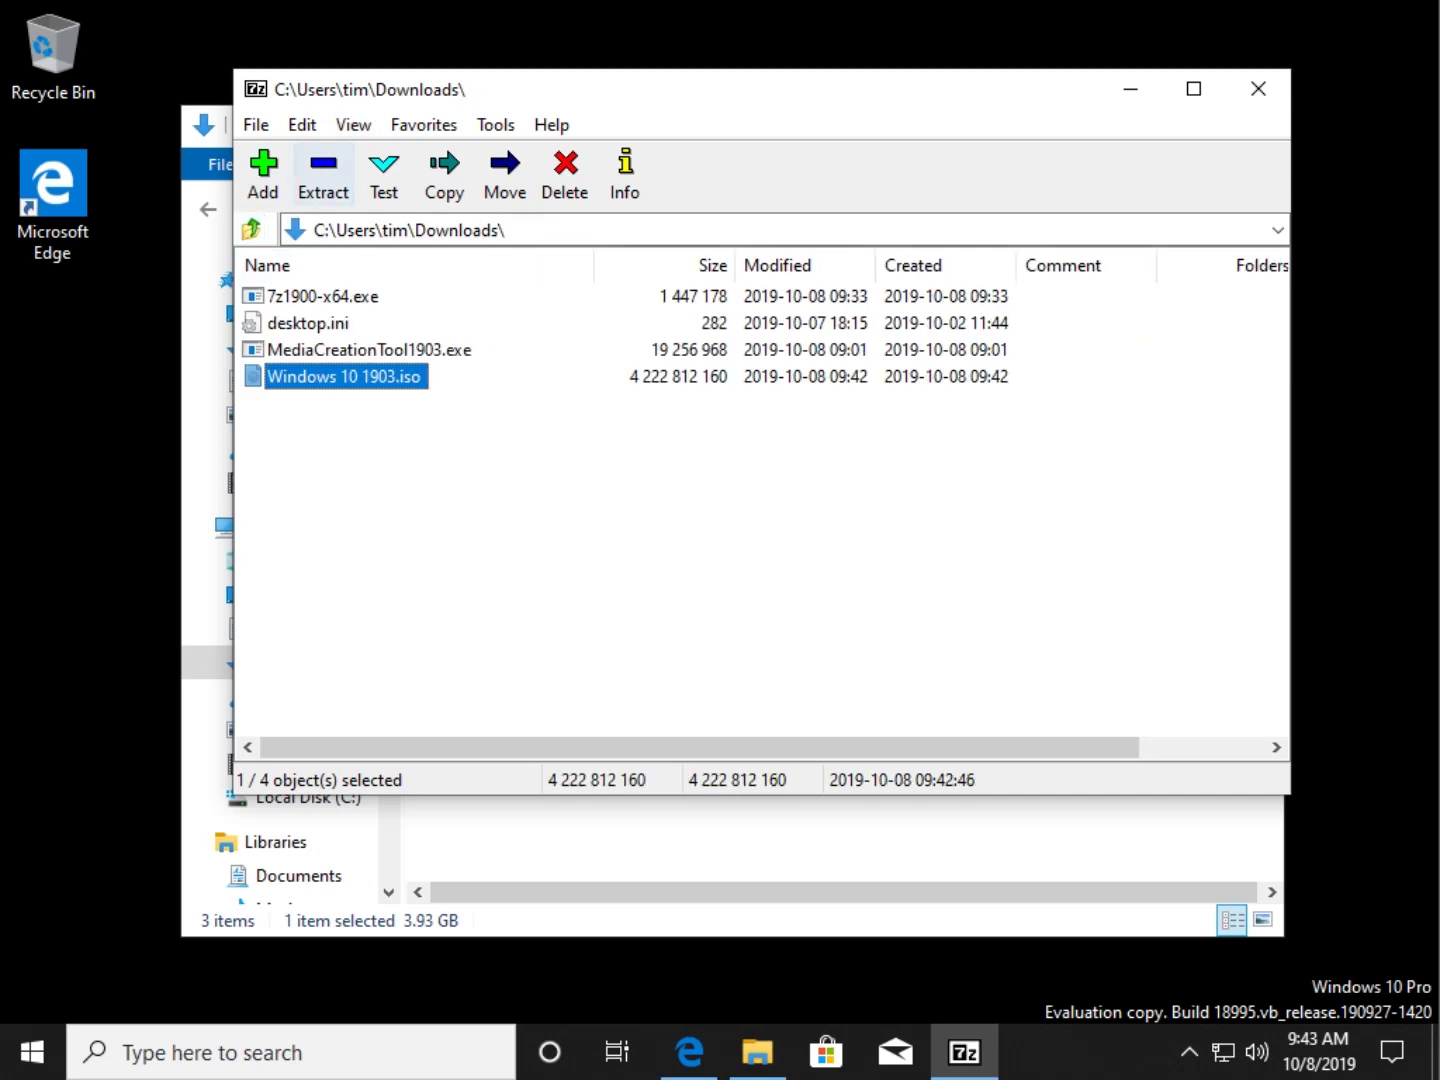
# - Extract Windows 10 1903.iso into a Windows 10 1903 subfolder of Downloads, using full pathnames
pyautogui.click(323, 178)
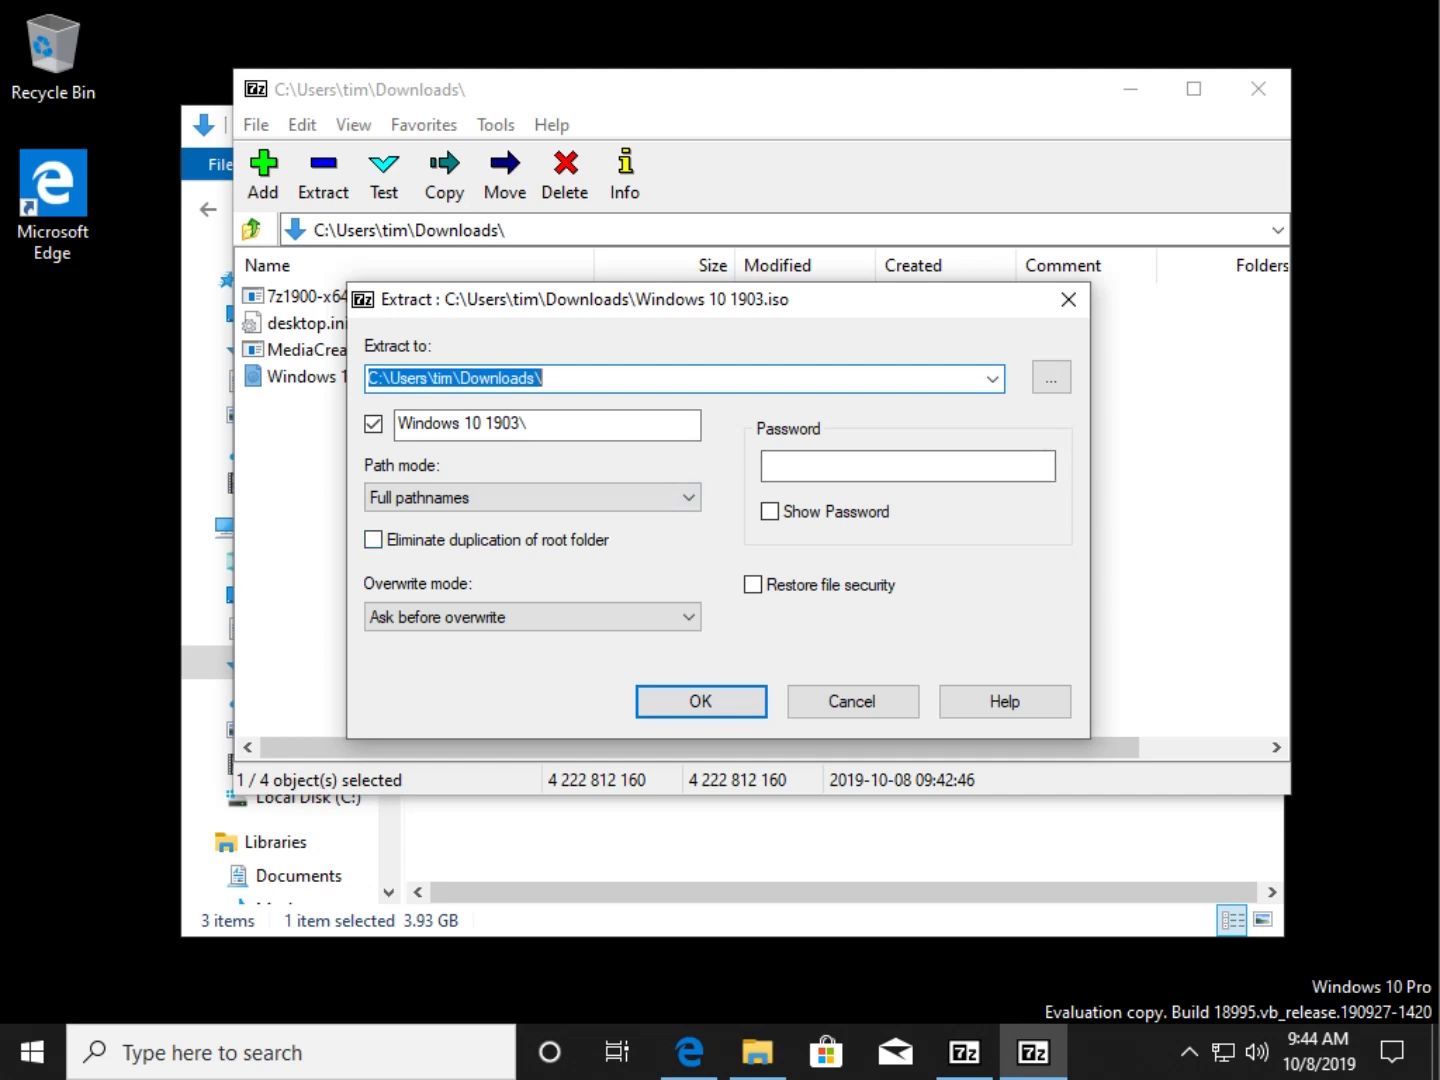
pyautogui.press('Return')
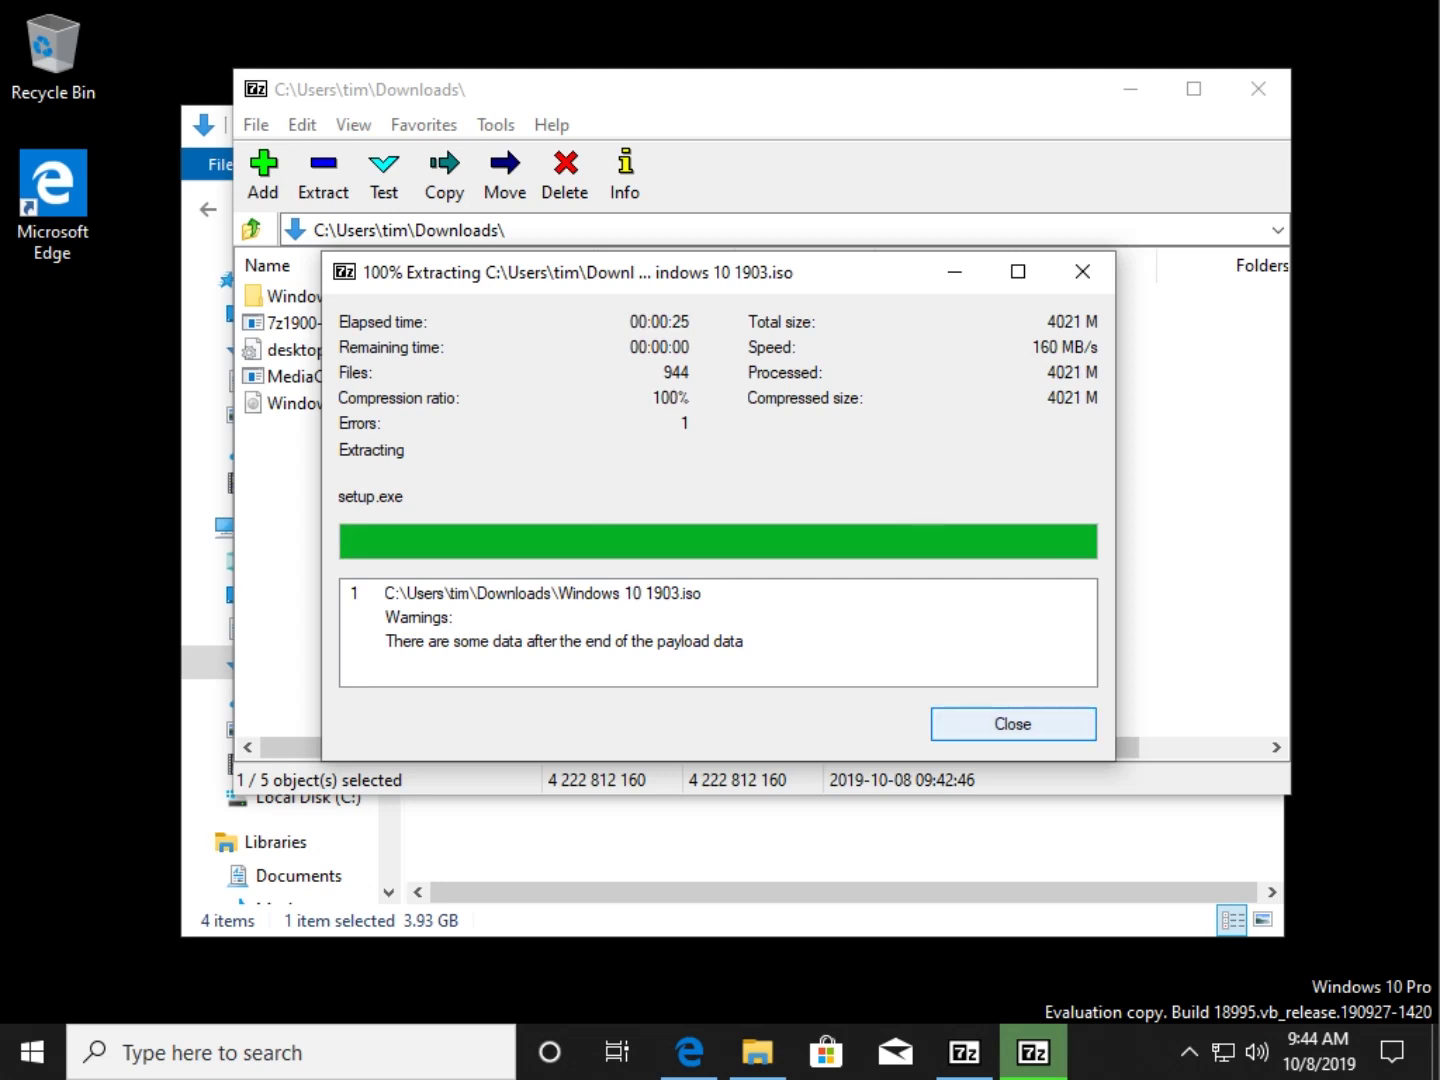
pyautogui.press('Return')
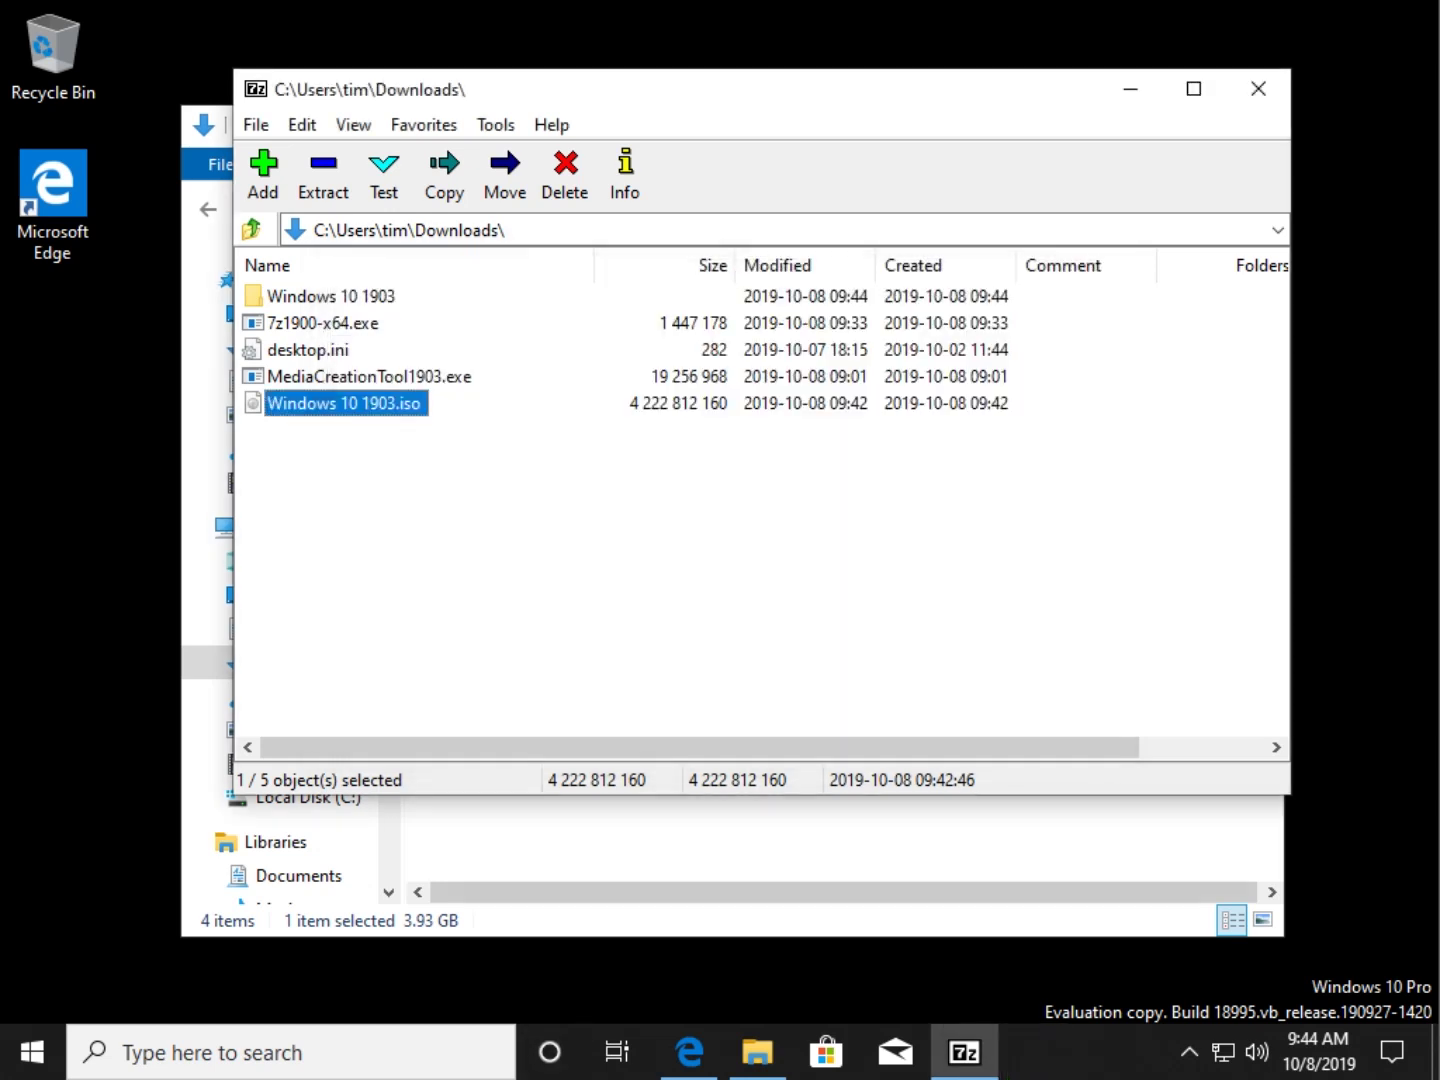
# - Close 7-Zip, check the contents of the extracted Windows 10 1903 folder in File Explorer, and return to Downloads
pyautogui.click(1258, 88)
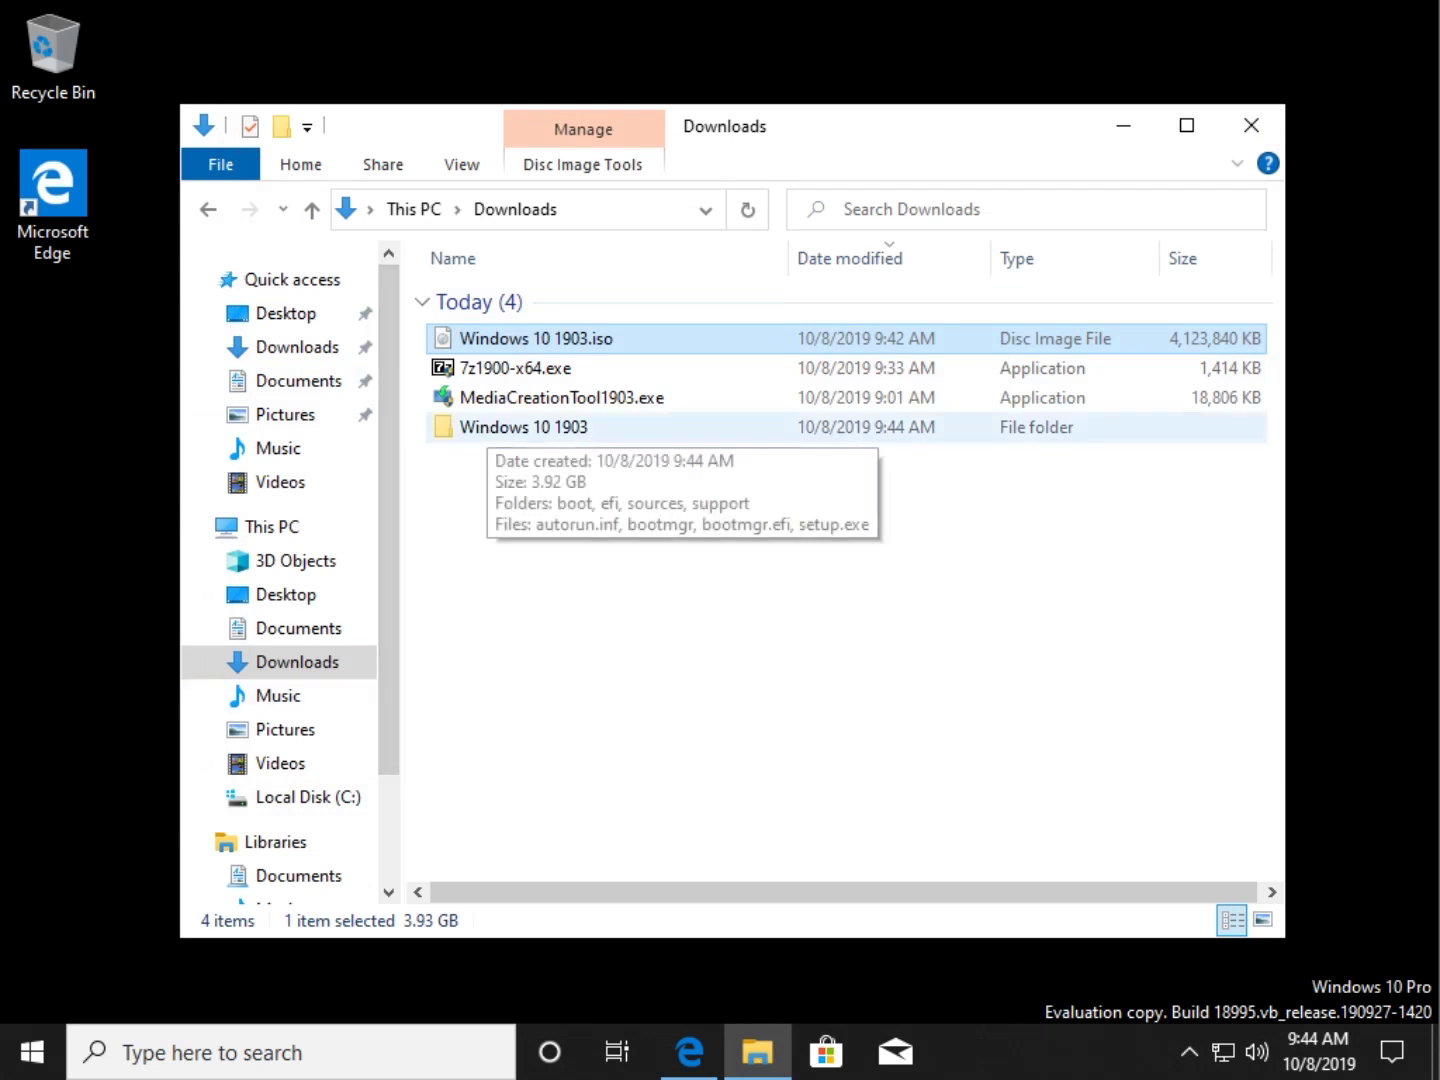
pyautogui.doubleClick(523, 427)
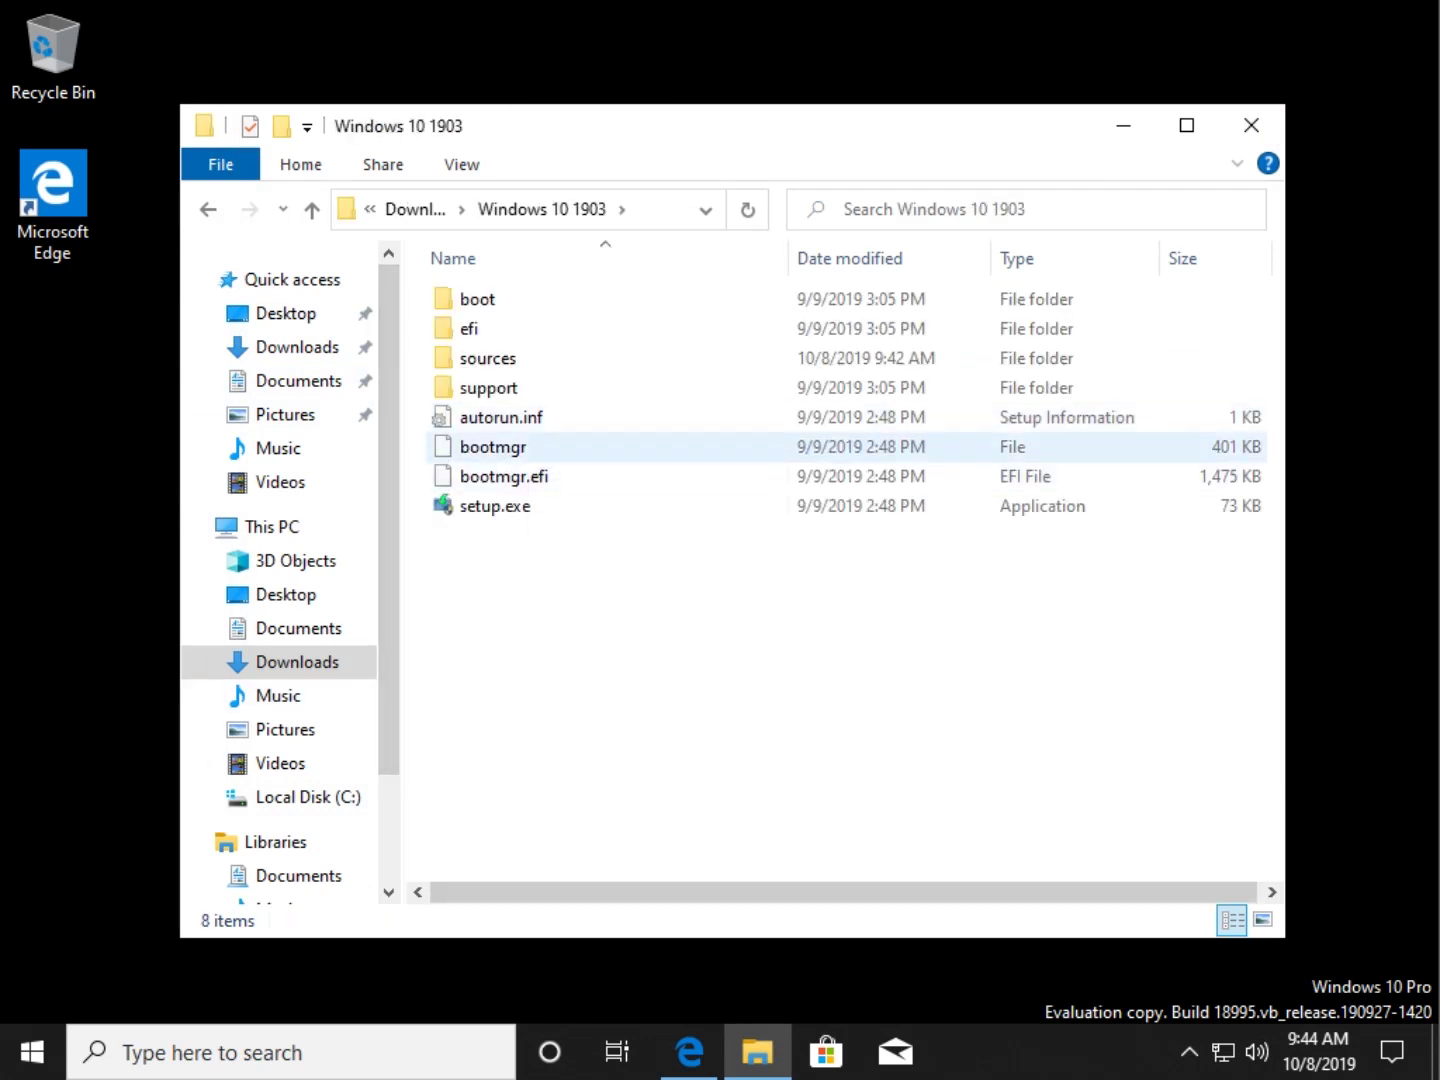
pyautogui.hotkey('alt', 'Left')
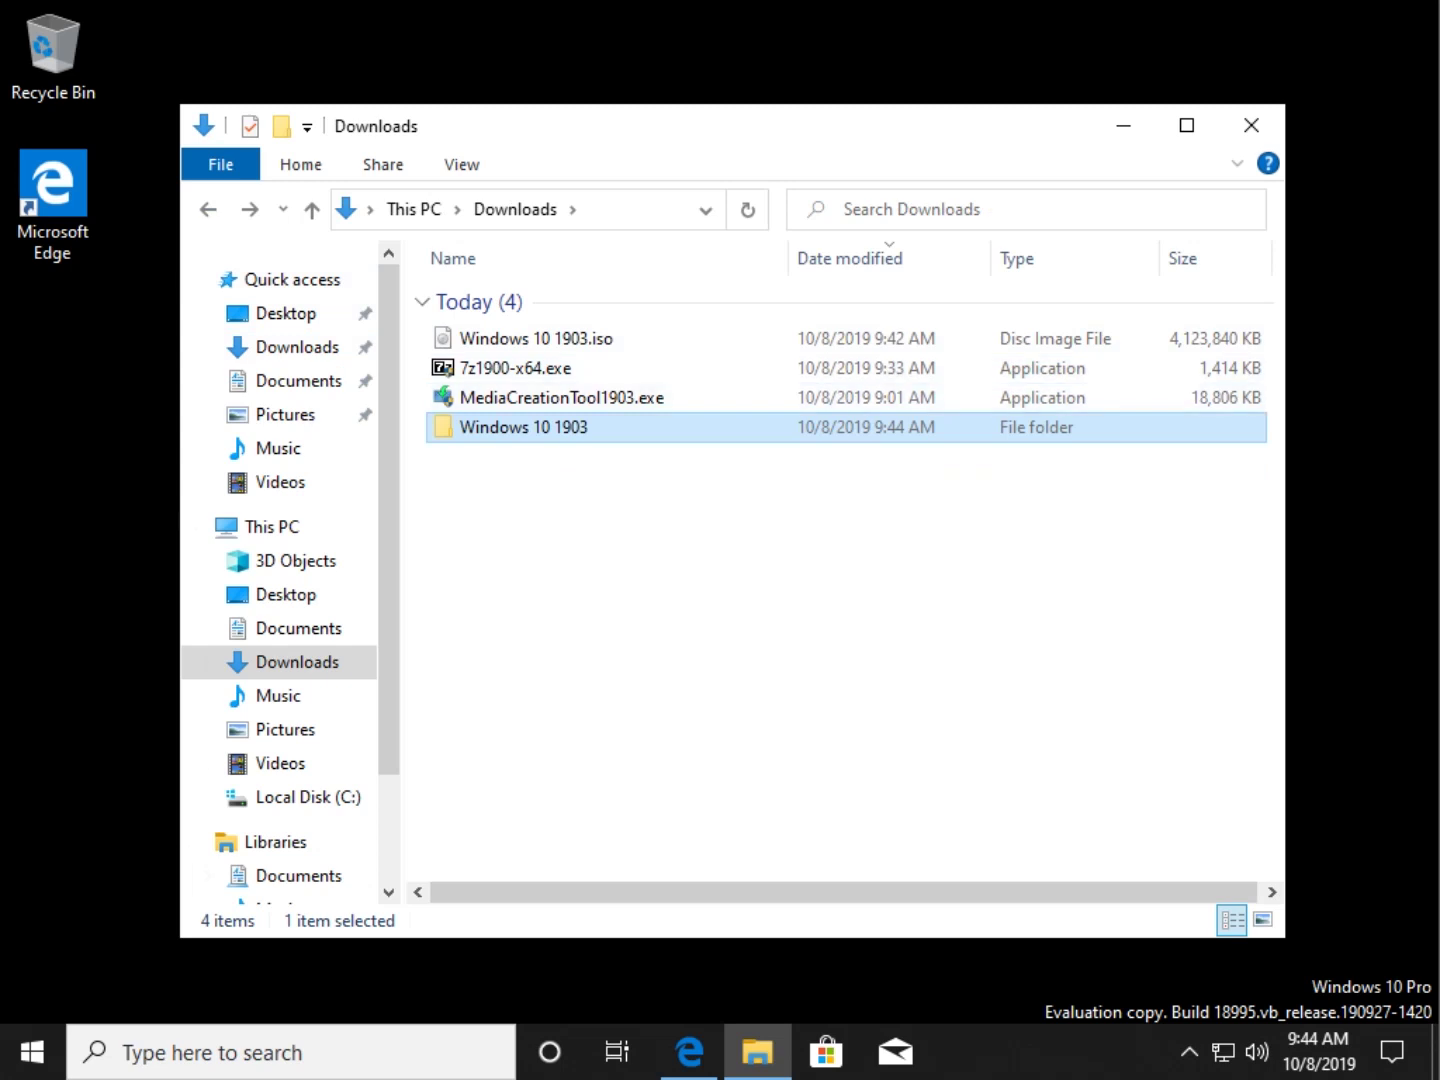
# - Reopen the extracted Windows 10 1903 folder, select its contents and clear the selection, and run setup.exe
pyautogui.hotkey('alt', 'Right')
pyautogui.hotkey('ctrl', 'a')
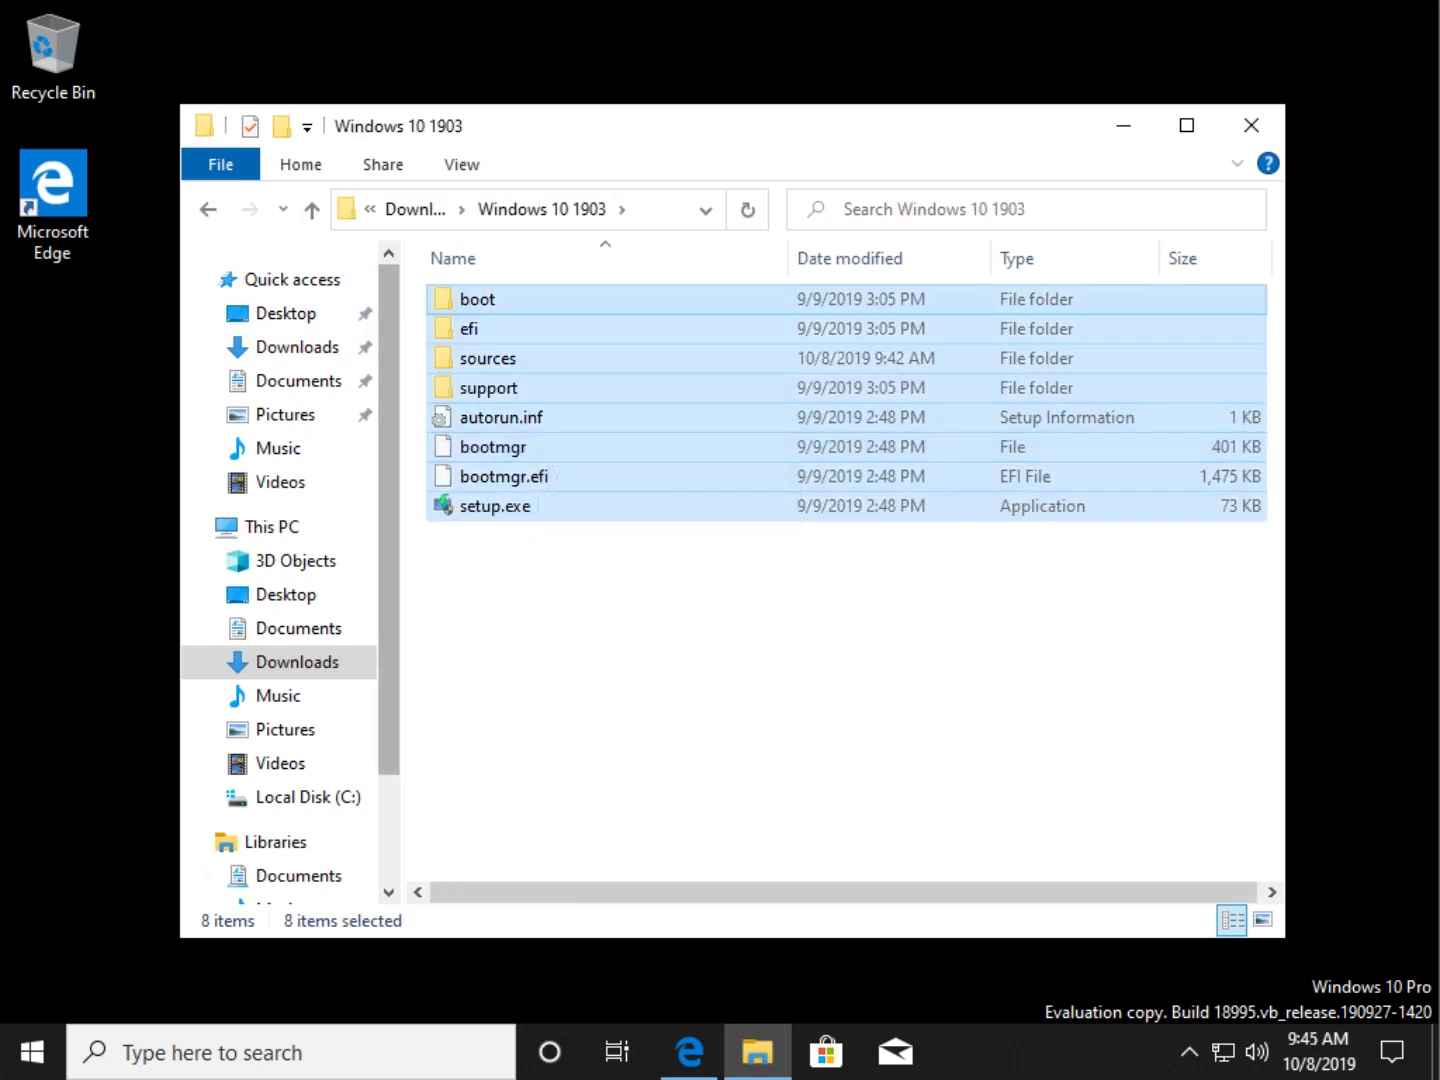
pyautogui.moveTo(488, 358); pyautogui.dragTo(643, 322)
pyautogui.press('Escape')
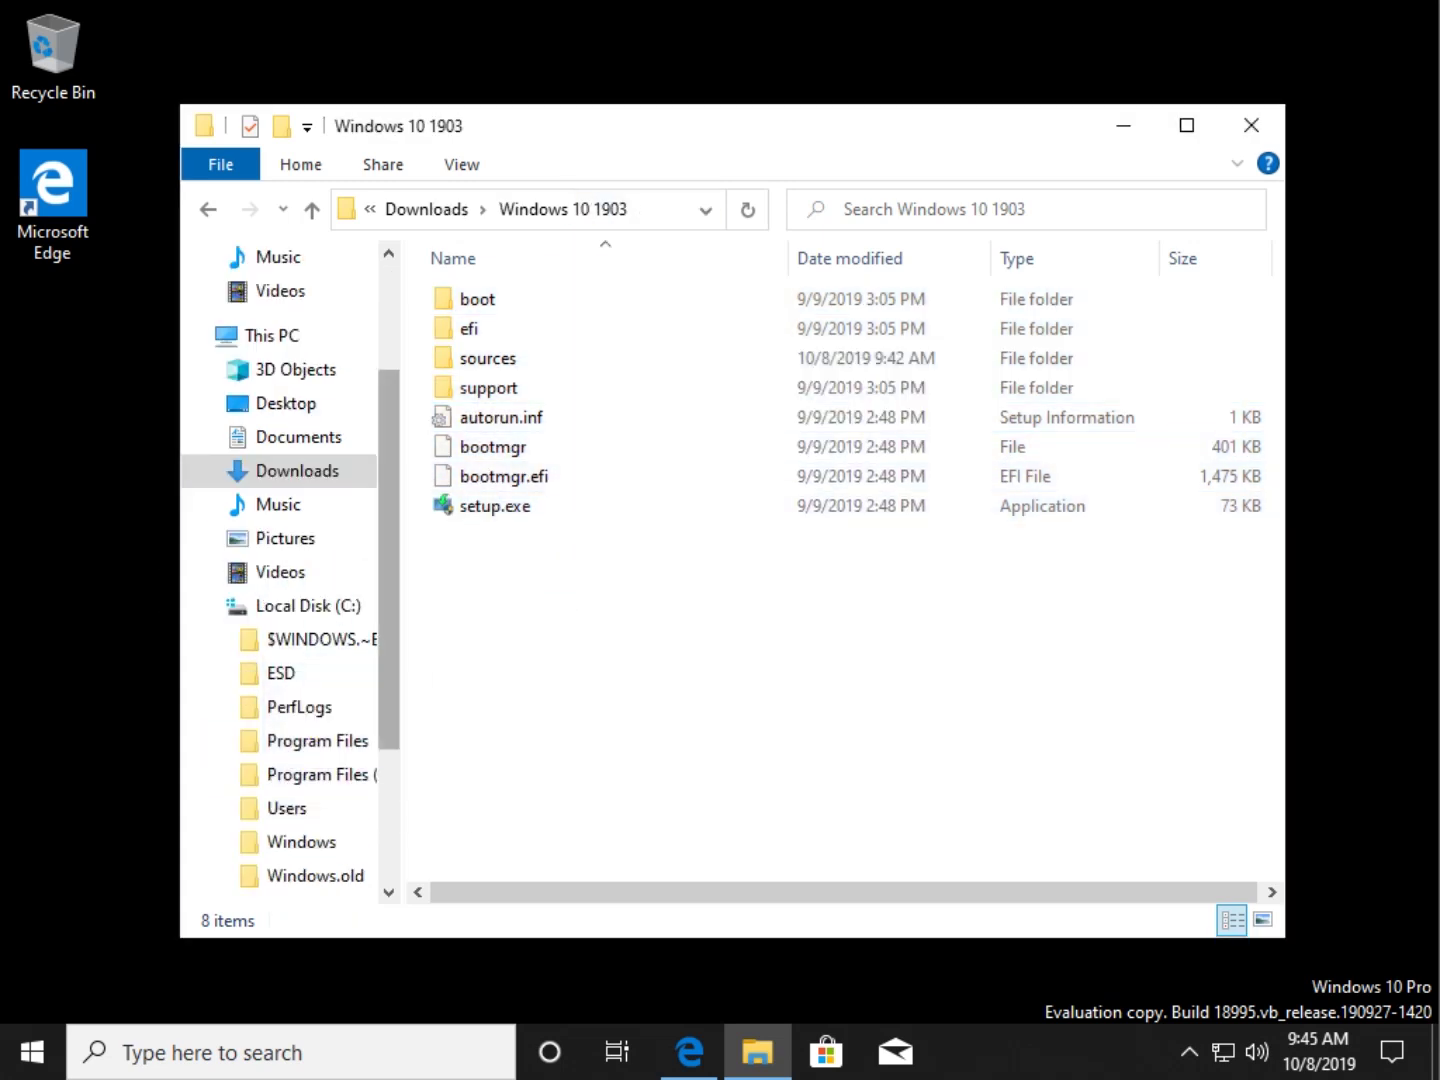
pyautogui.doubleClick(716, 505)
pyautogui.click(575, 717)
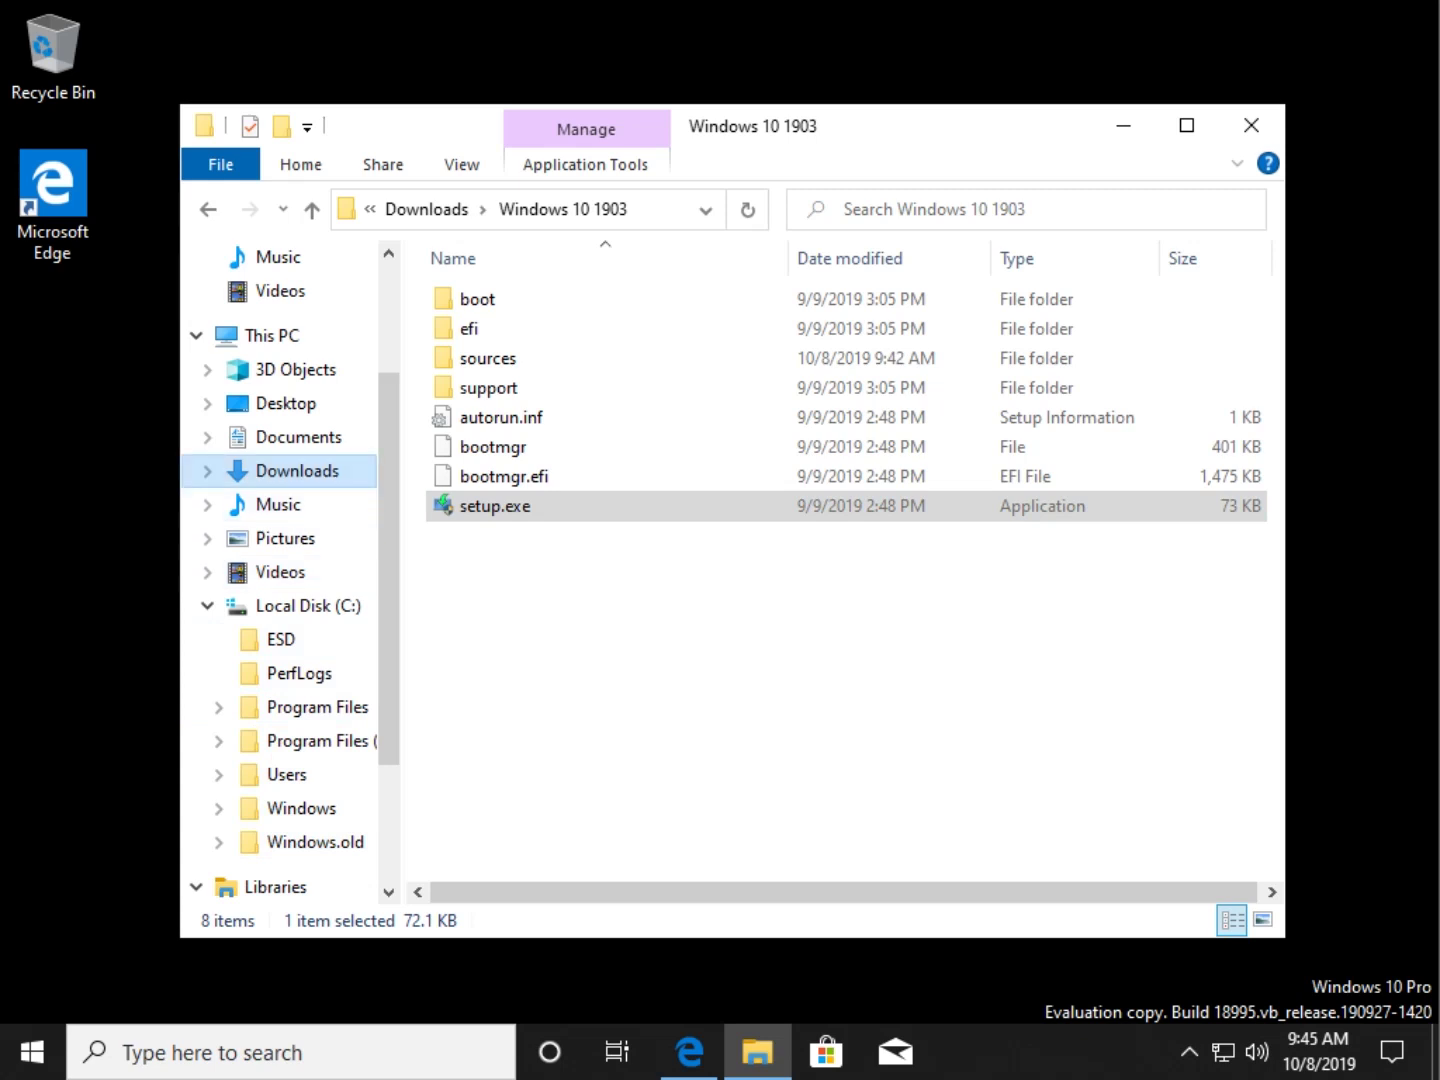
# - Return to the Downloads folder and close Windows 10 Setup, confirming the exit
pyautogui.click(297, 470)
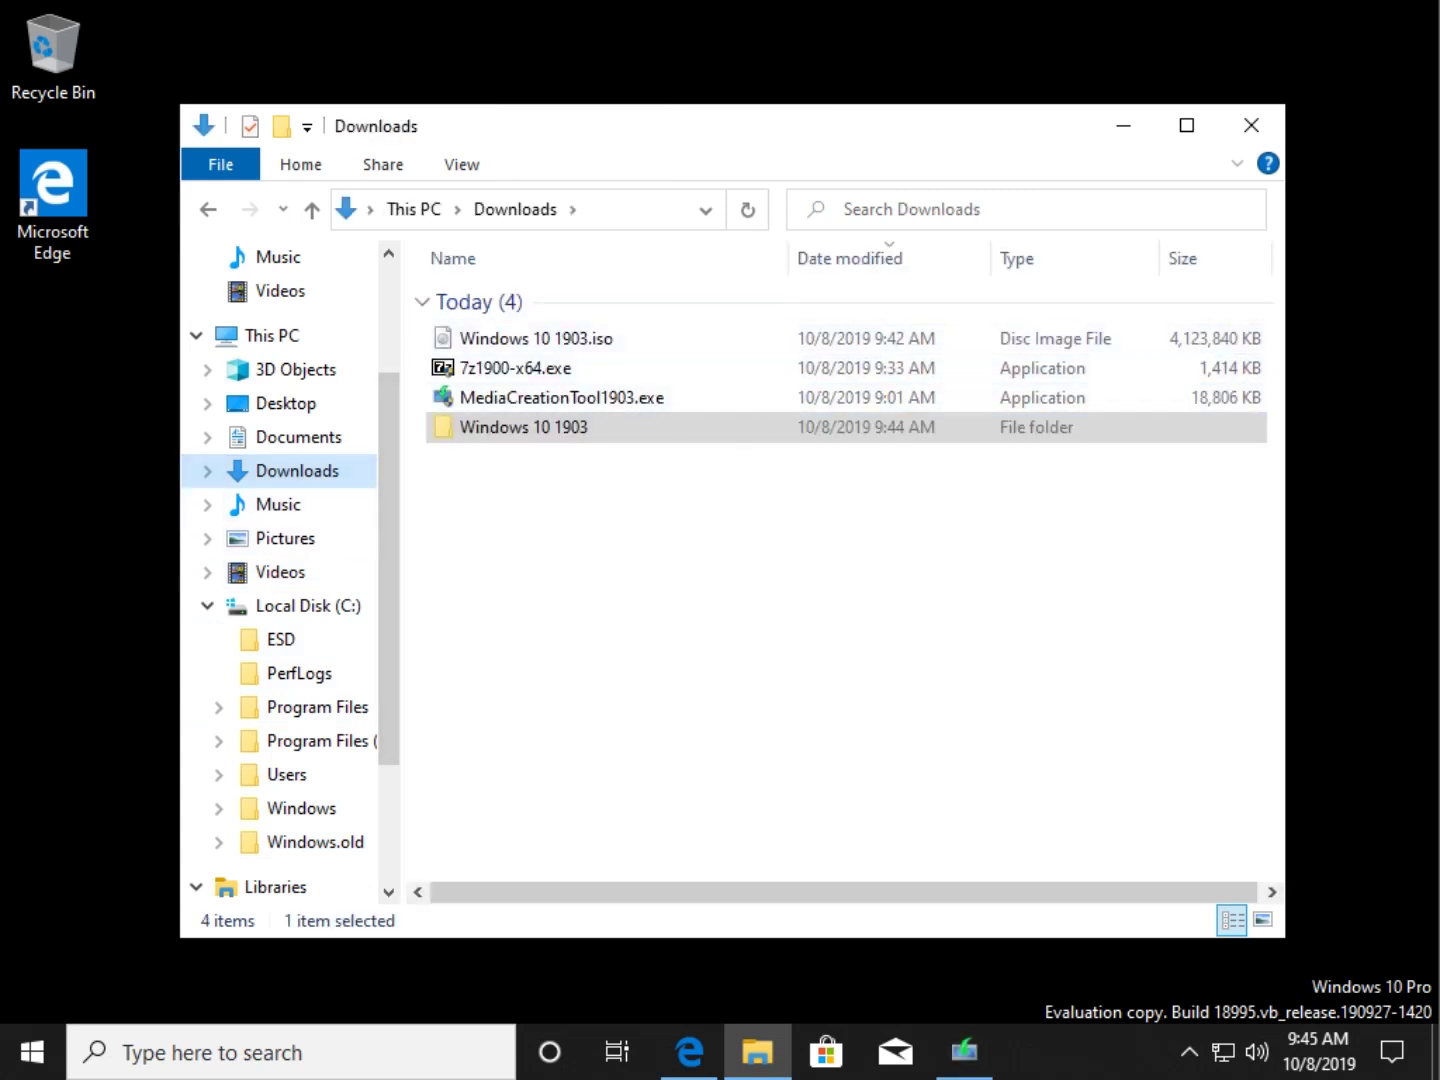
pyautogui.click(523, 427)
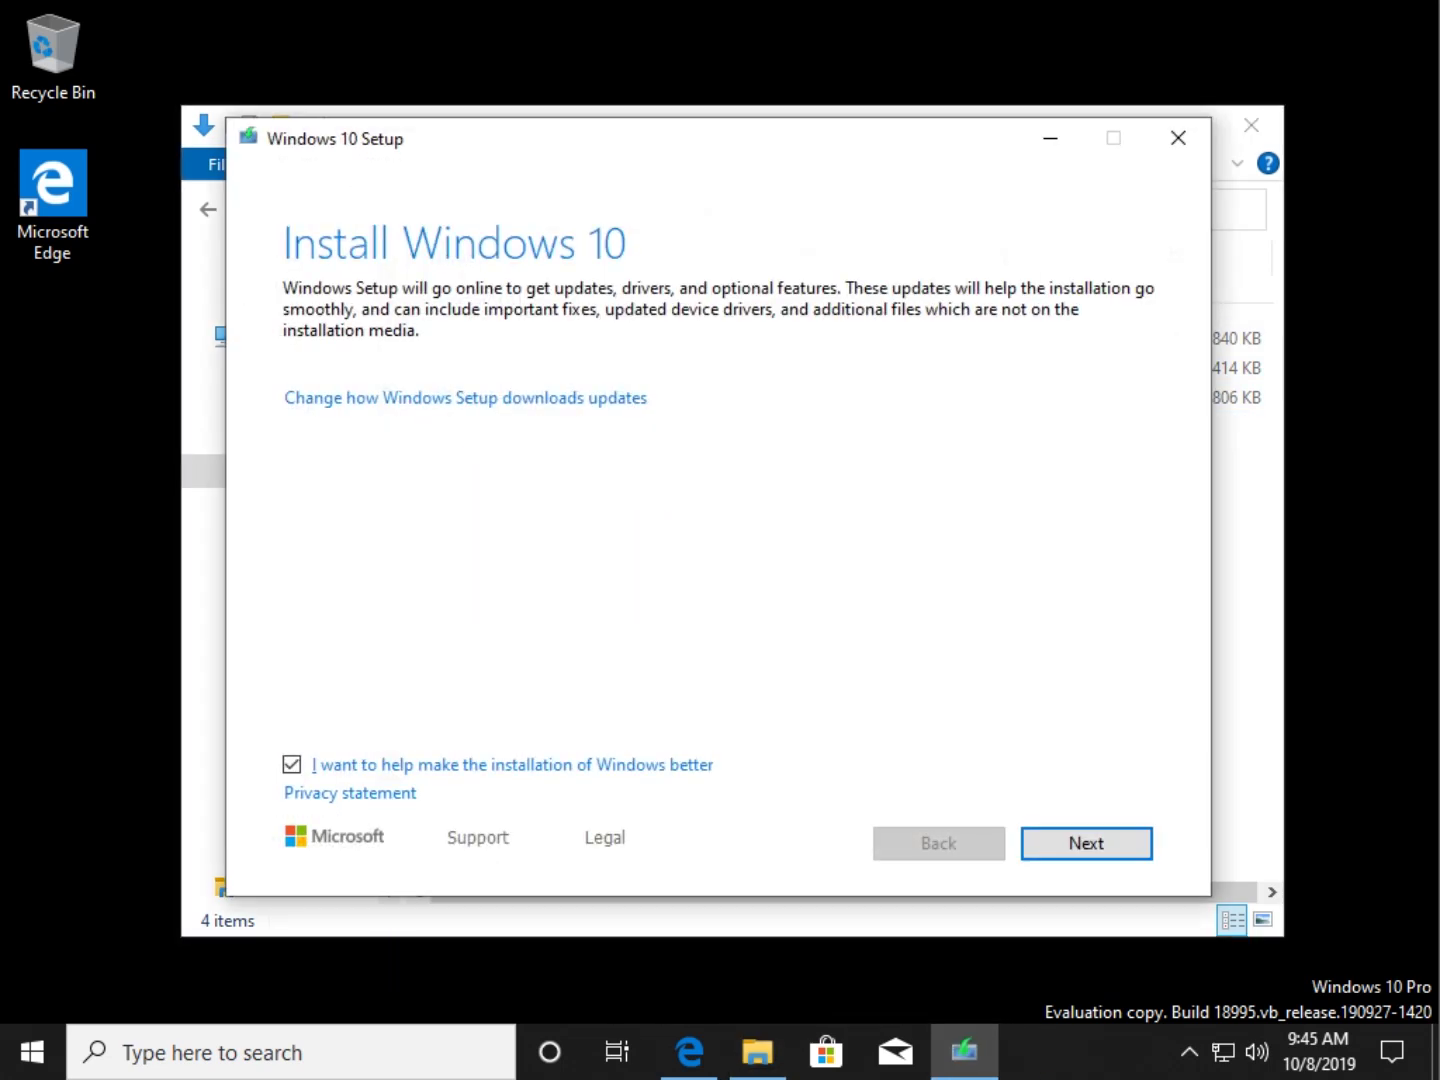
pyautogui.click(1178, 138)
pyautogui.click(715, 627)
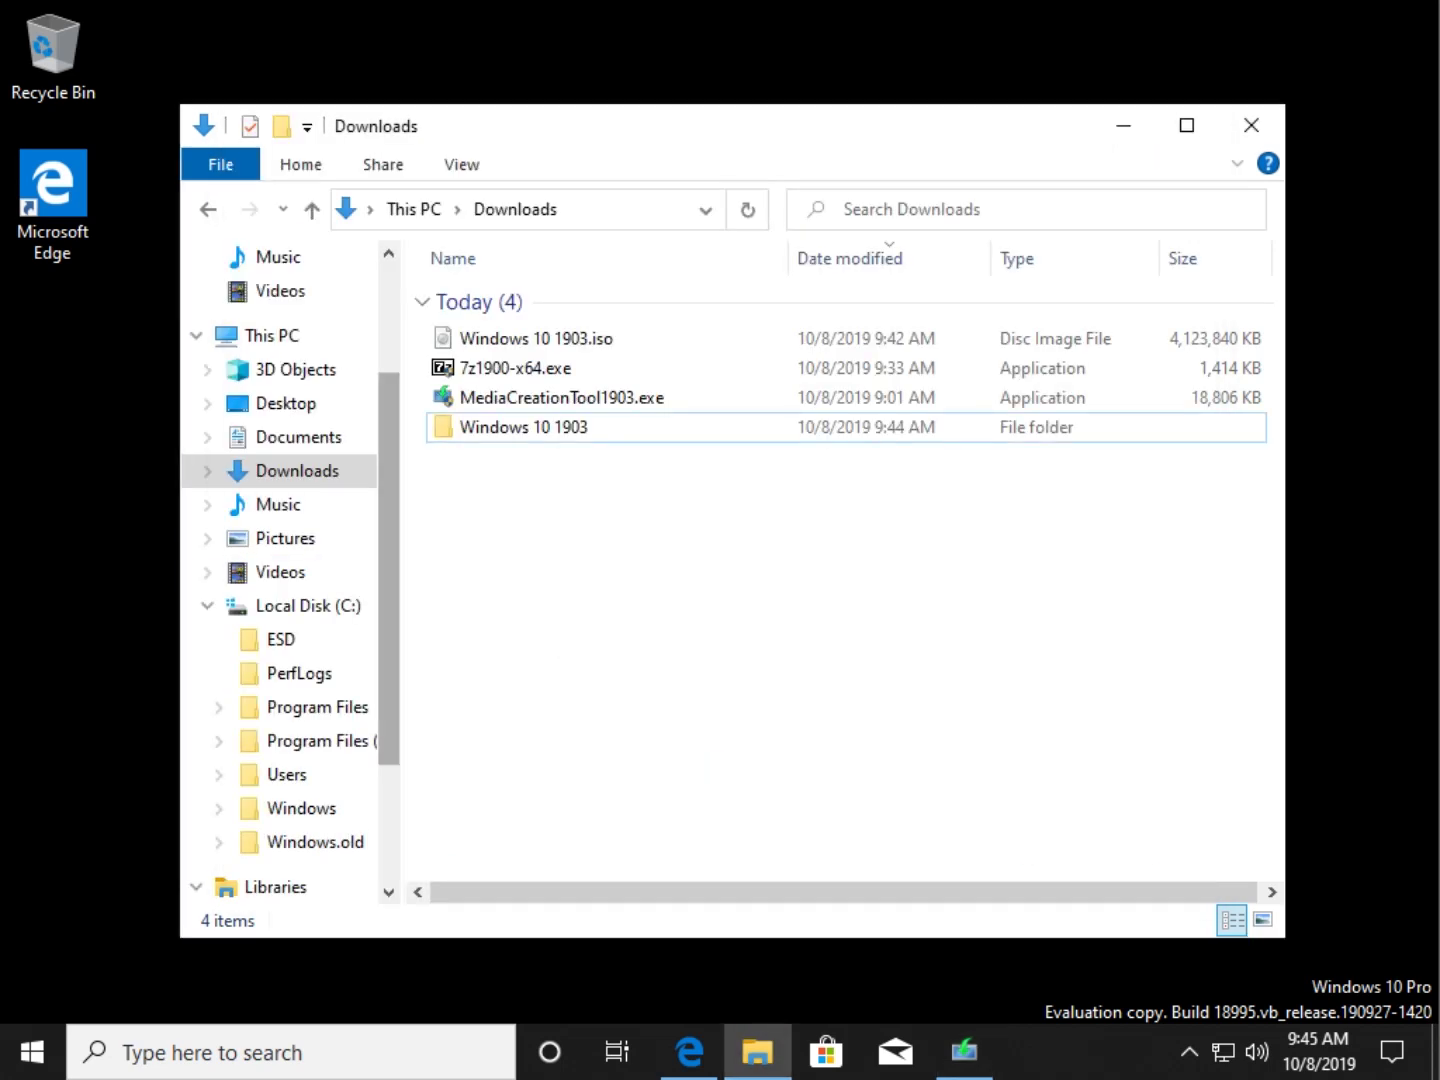
# - Check the size and contents of the extracted Windows 10 1903 folder in its properties, and close them without changes
pyautogui.click(523, 427)
pyautogui.rightClick(510, 427)
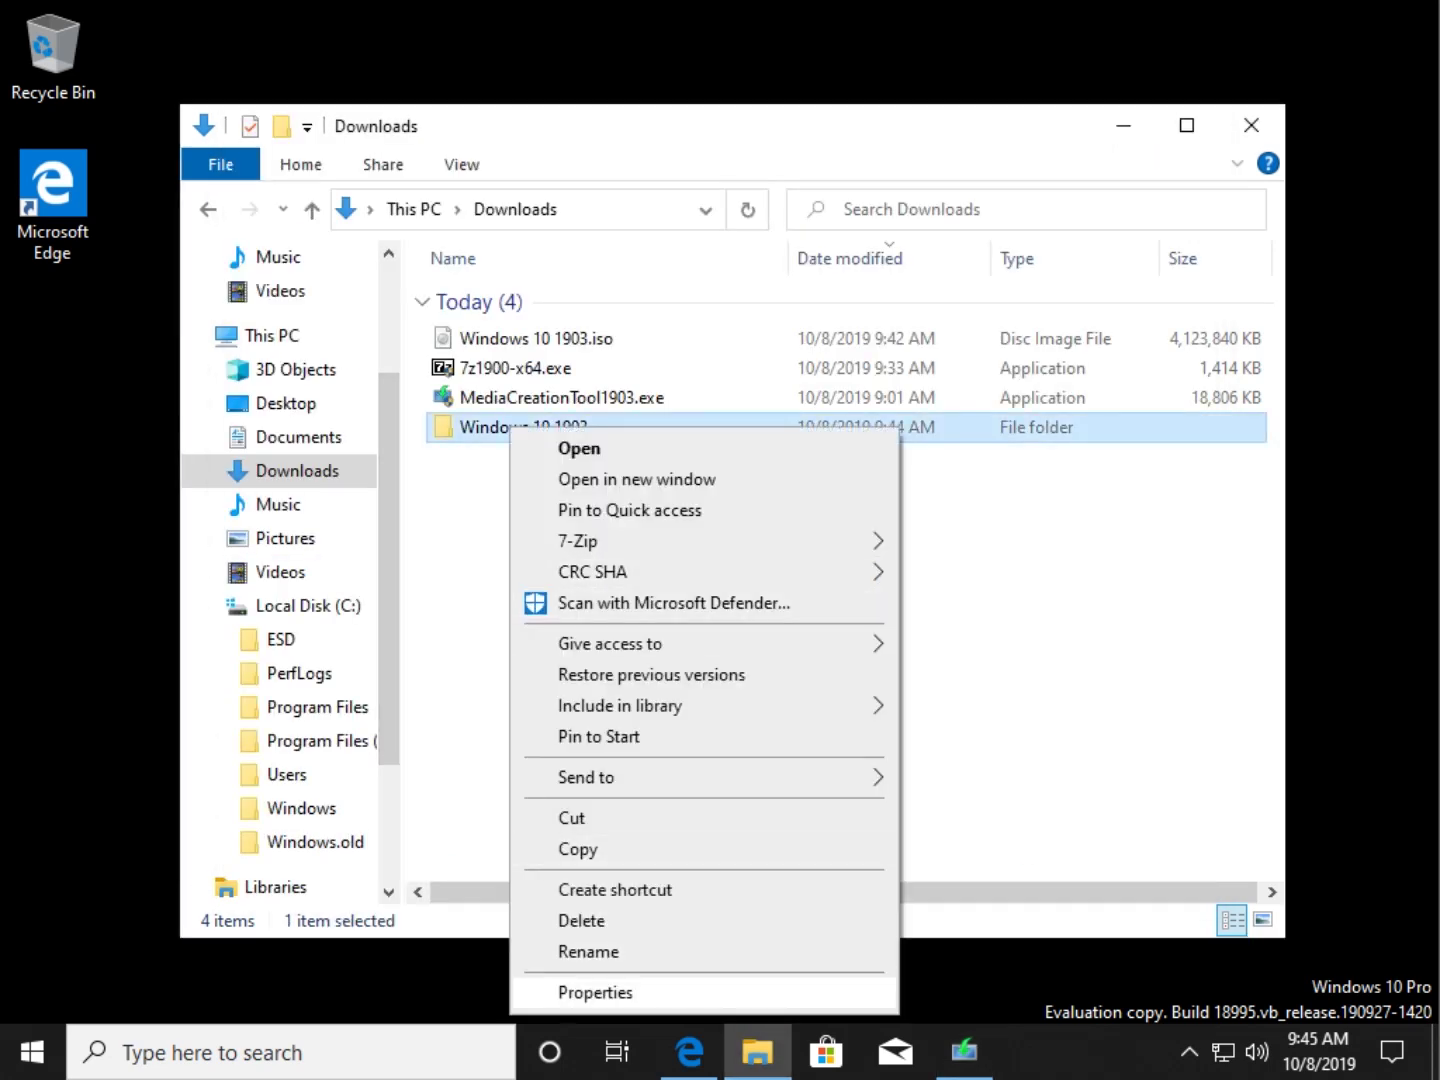
pyautogui.click(600, 991)
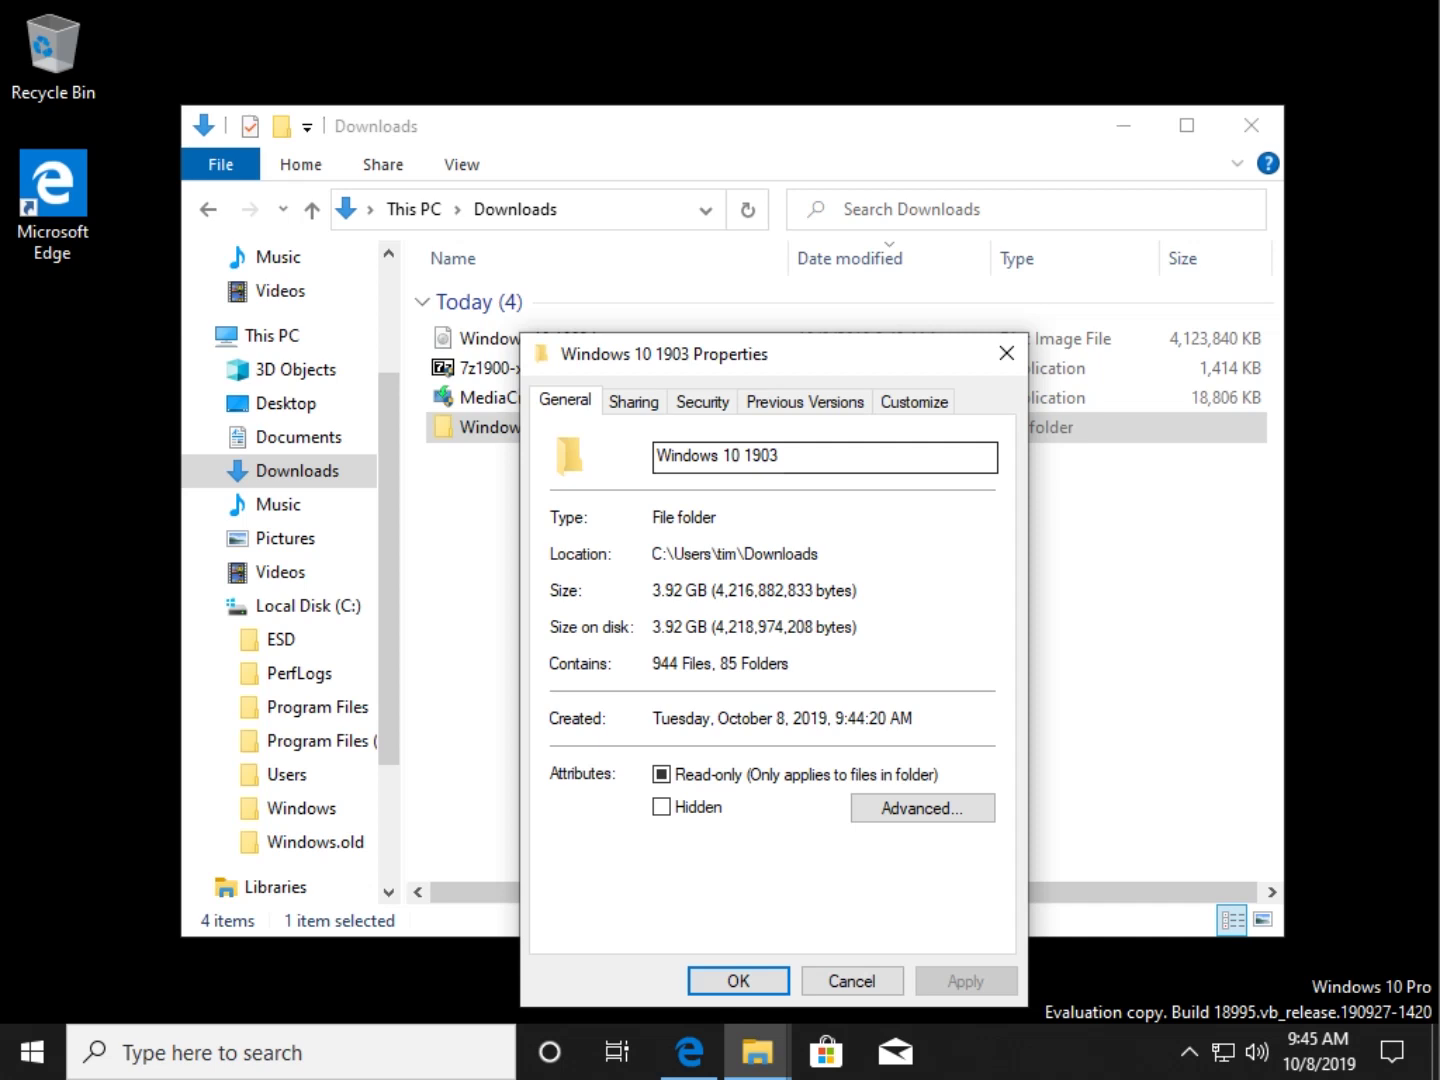
pyautogui.click(1006, 353)
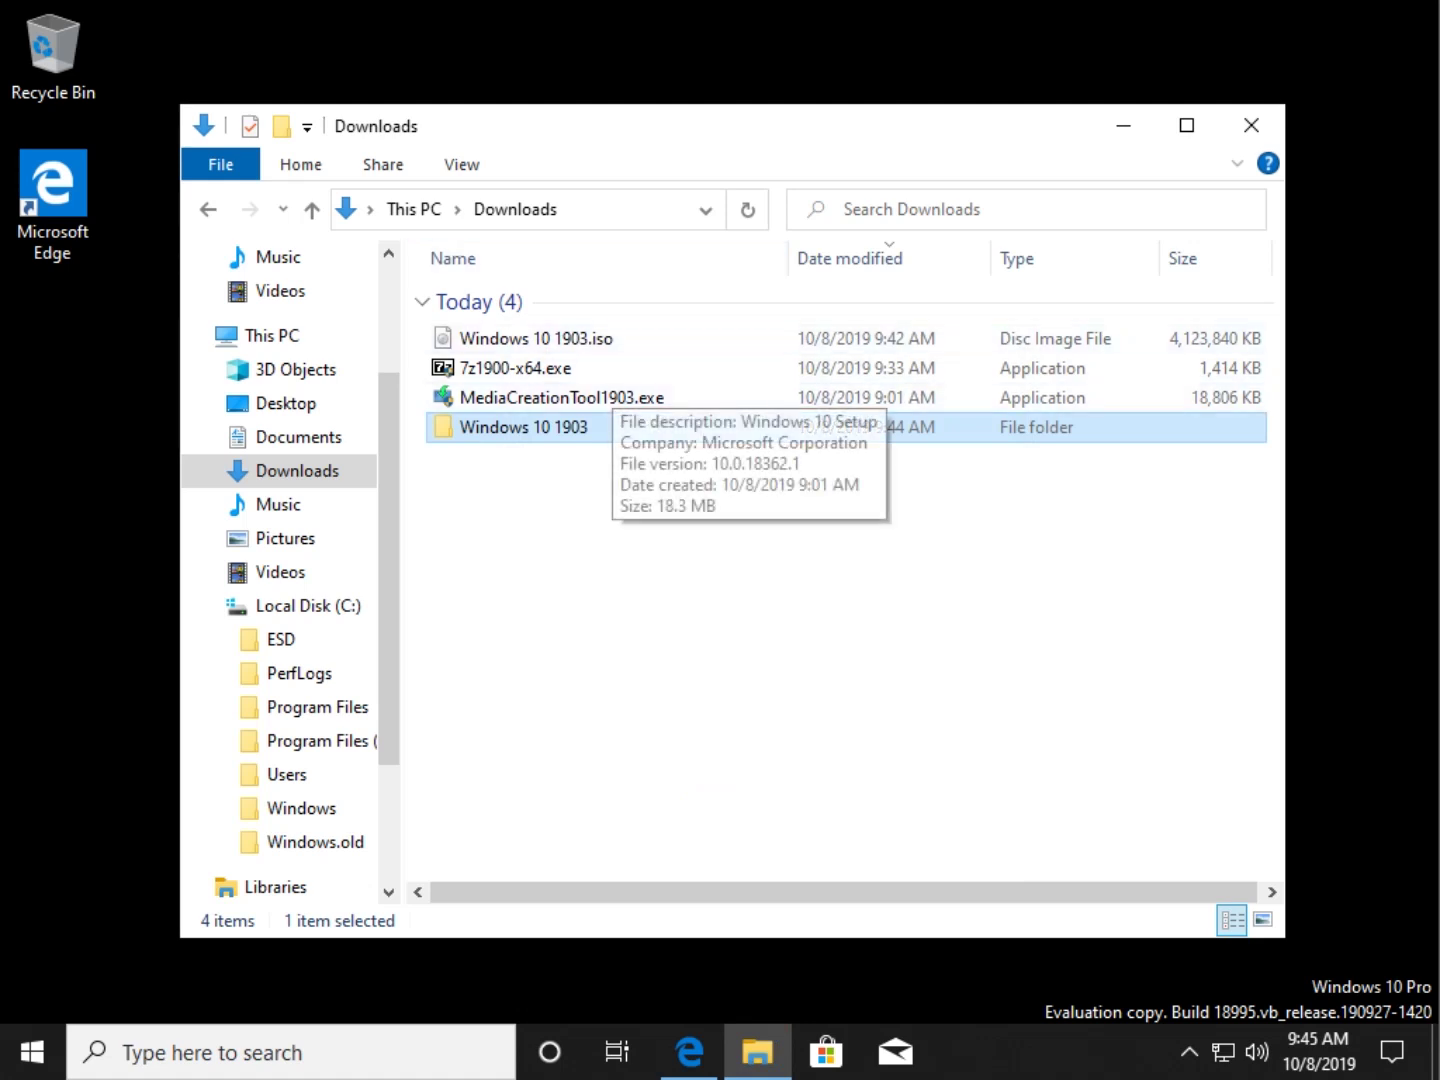
pyautogui.rightClick(578, 426)
pyautogui.click(700, 990)
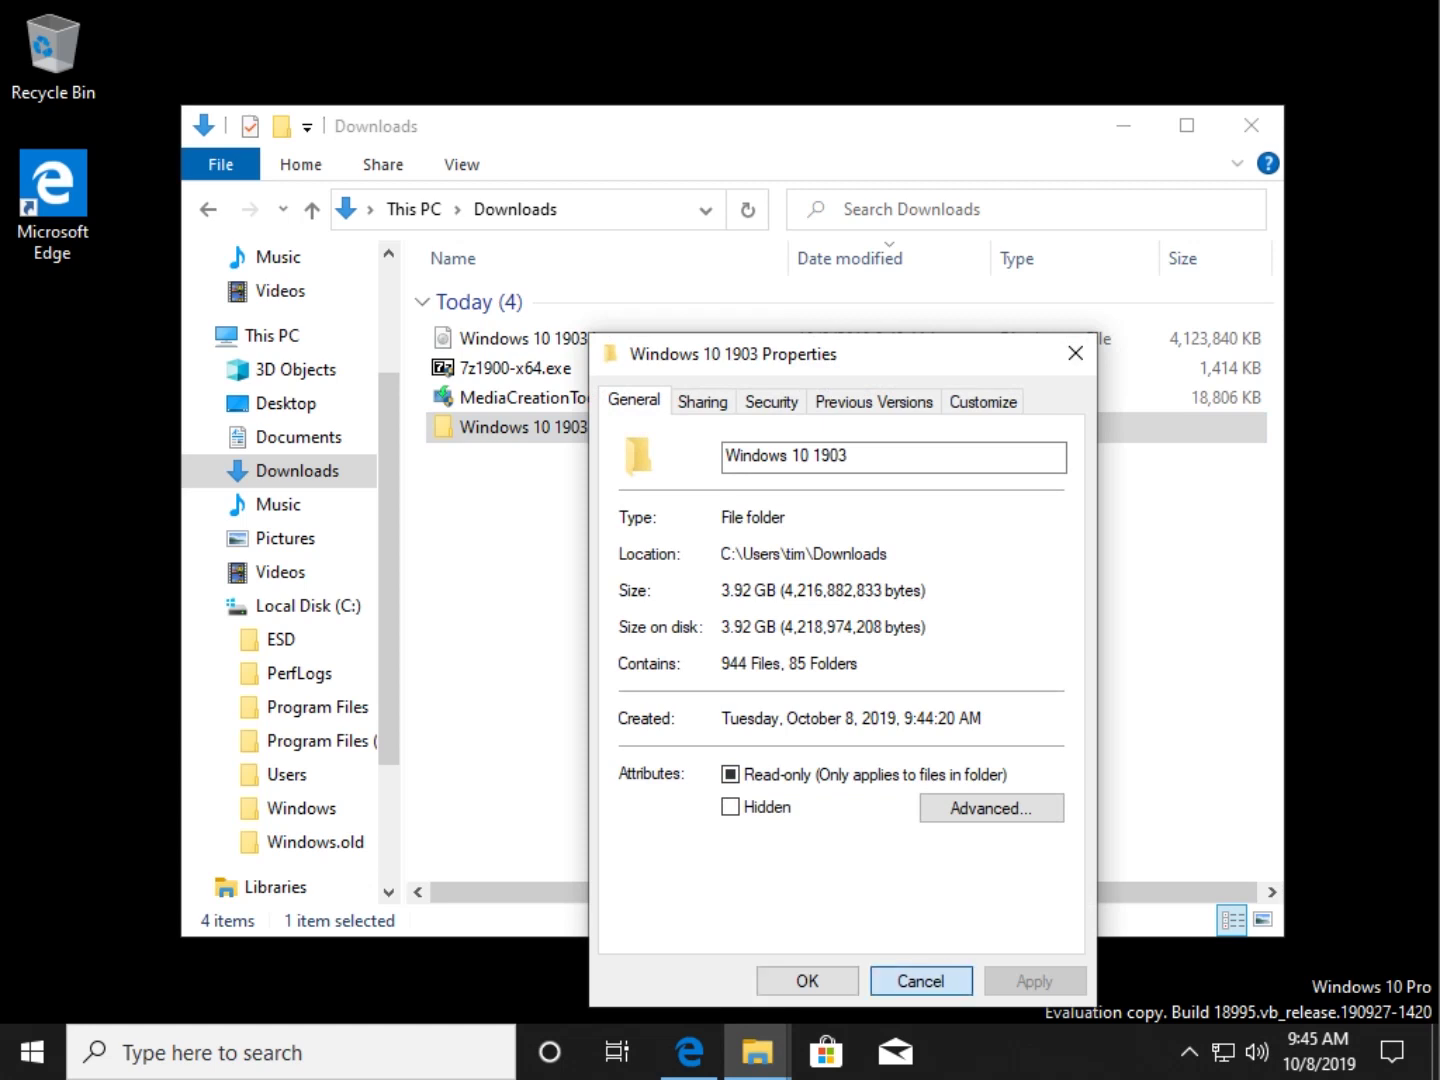
pyautogui.click(920, 980)
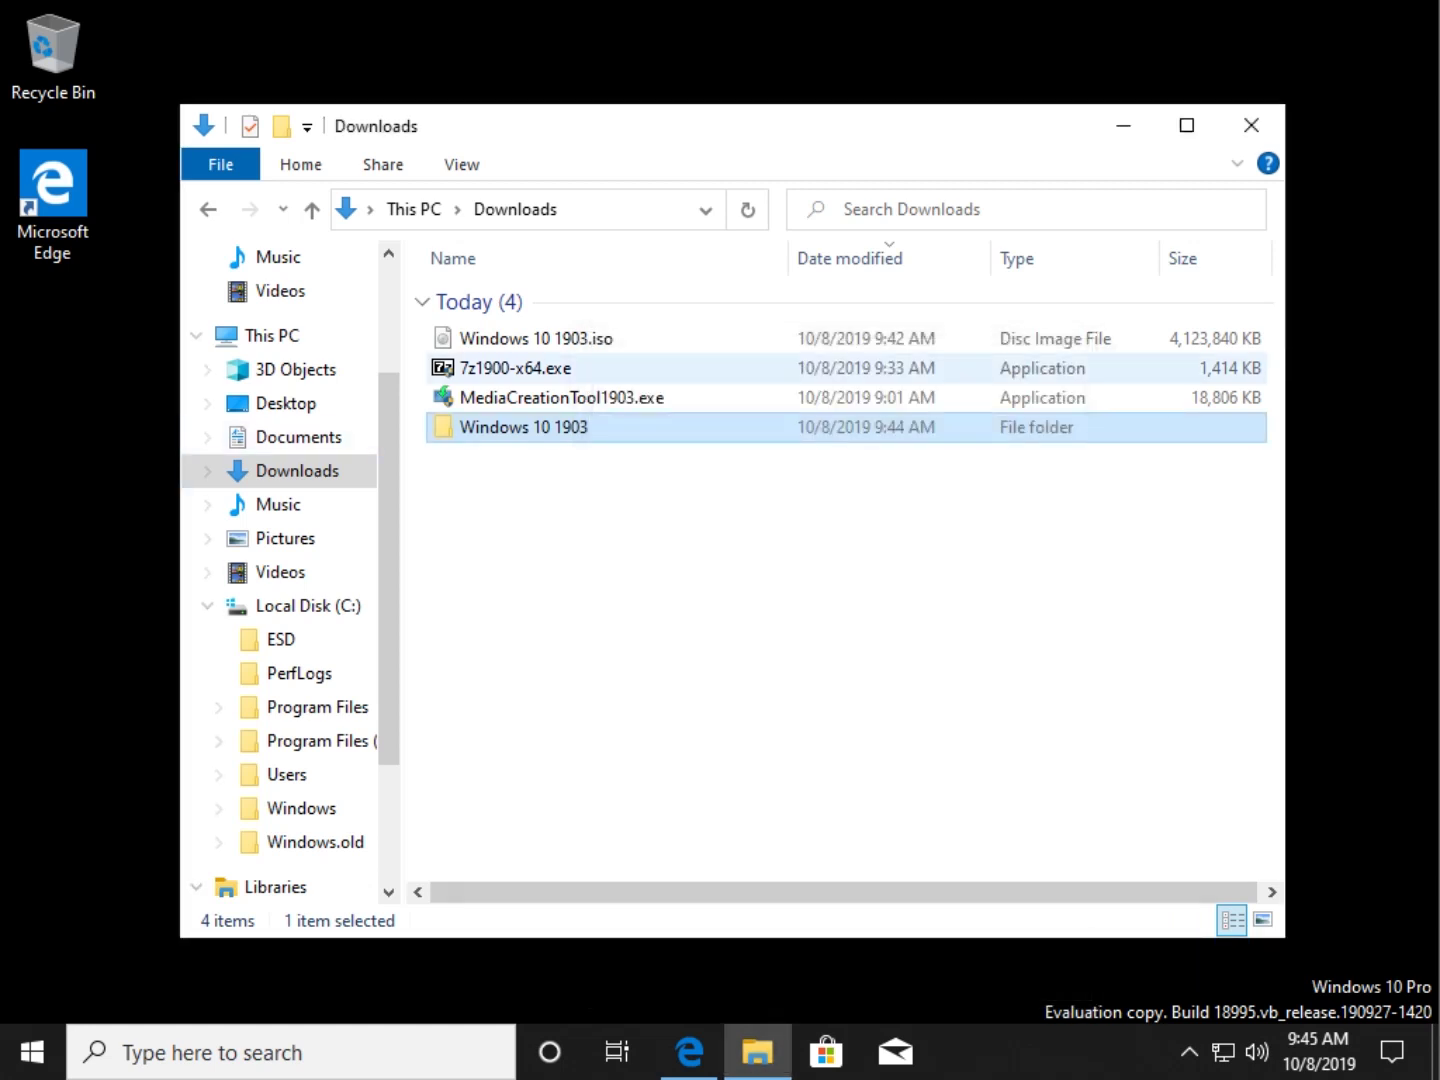
# - Compare the extracted Windows 10 1903 folder with the contents of Windows 10 1903.iso mounted as a drive, and close File Explorer
pyautogui.click(536, 338)
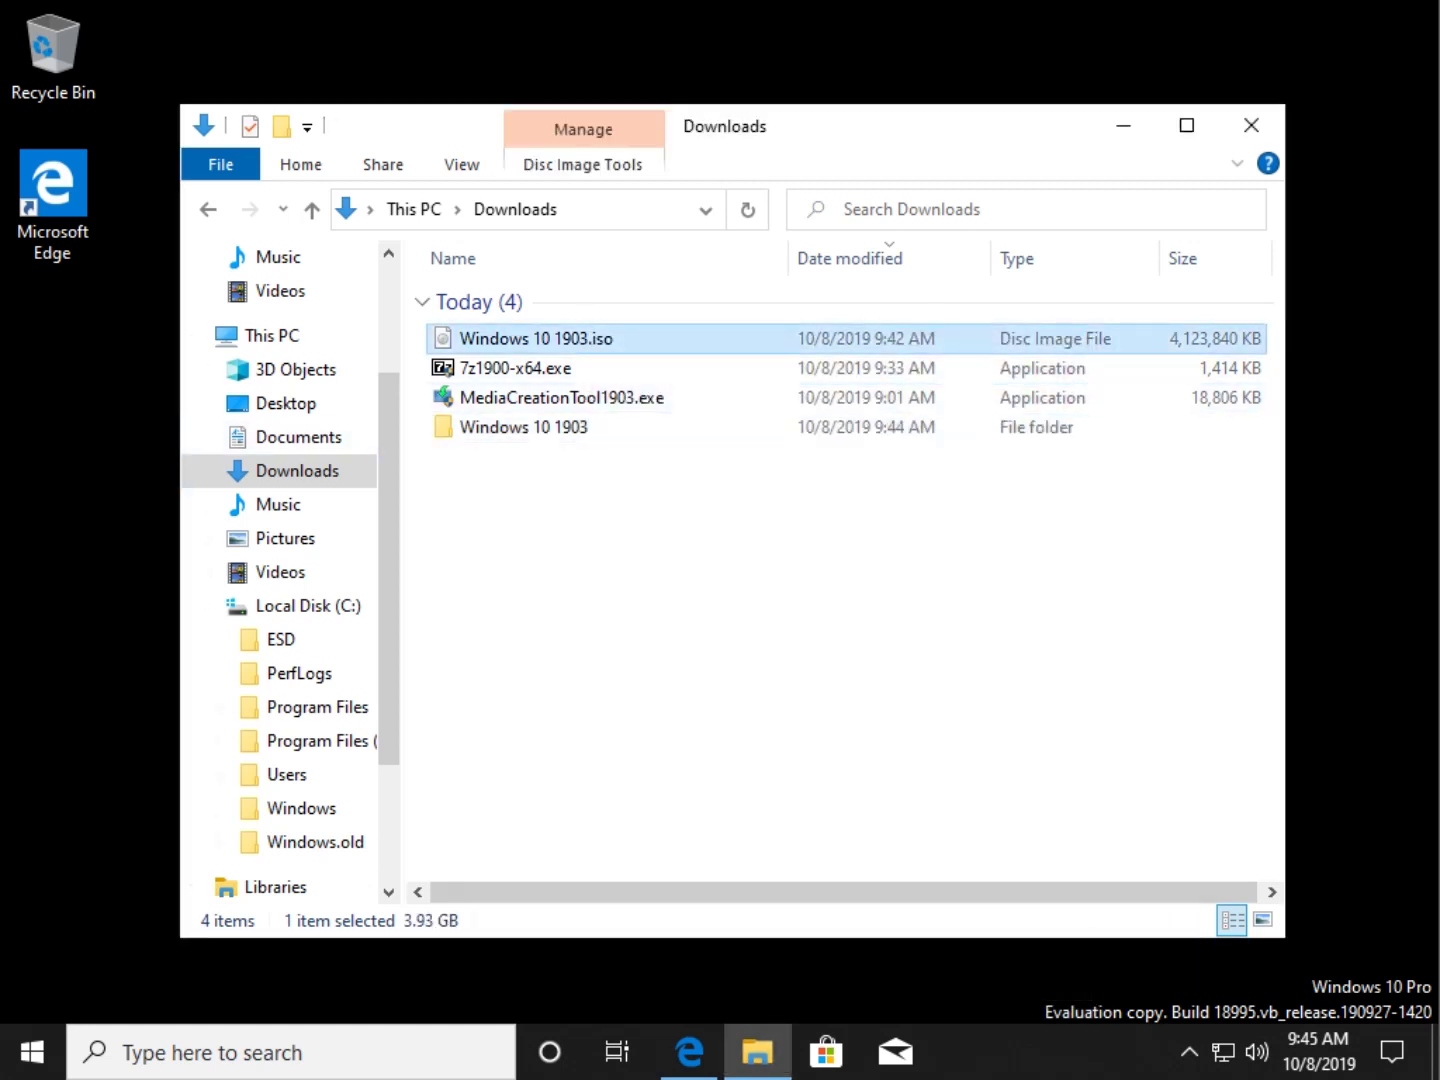
pyautogui.press('Down')
pyautogui.press('Down')
pyautogui.press('Down')
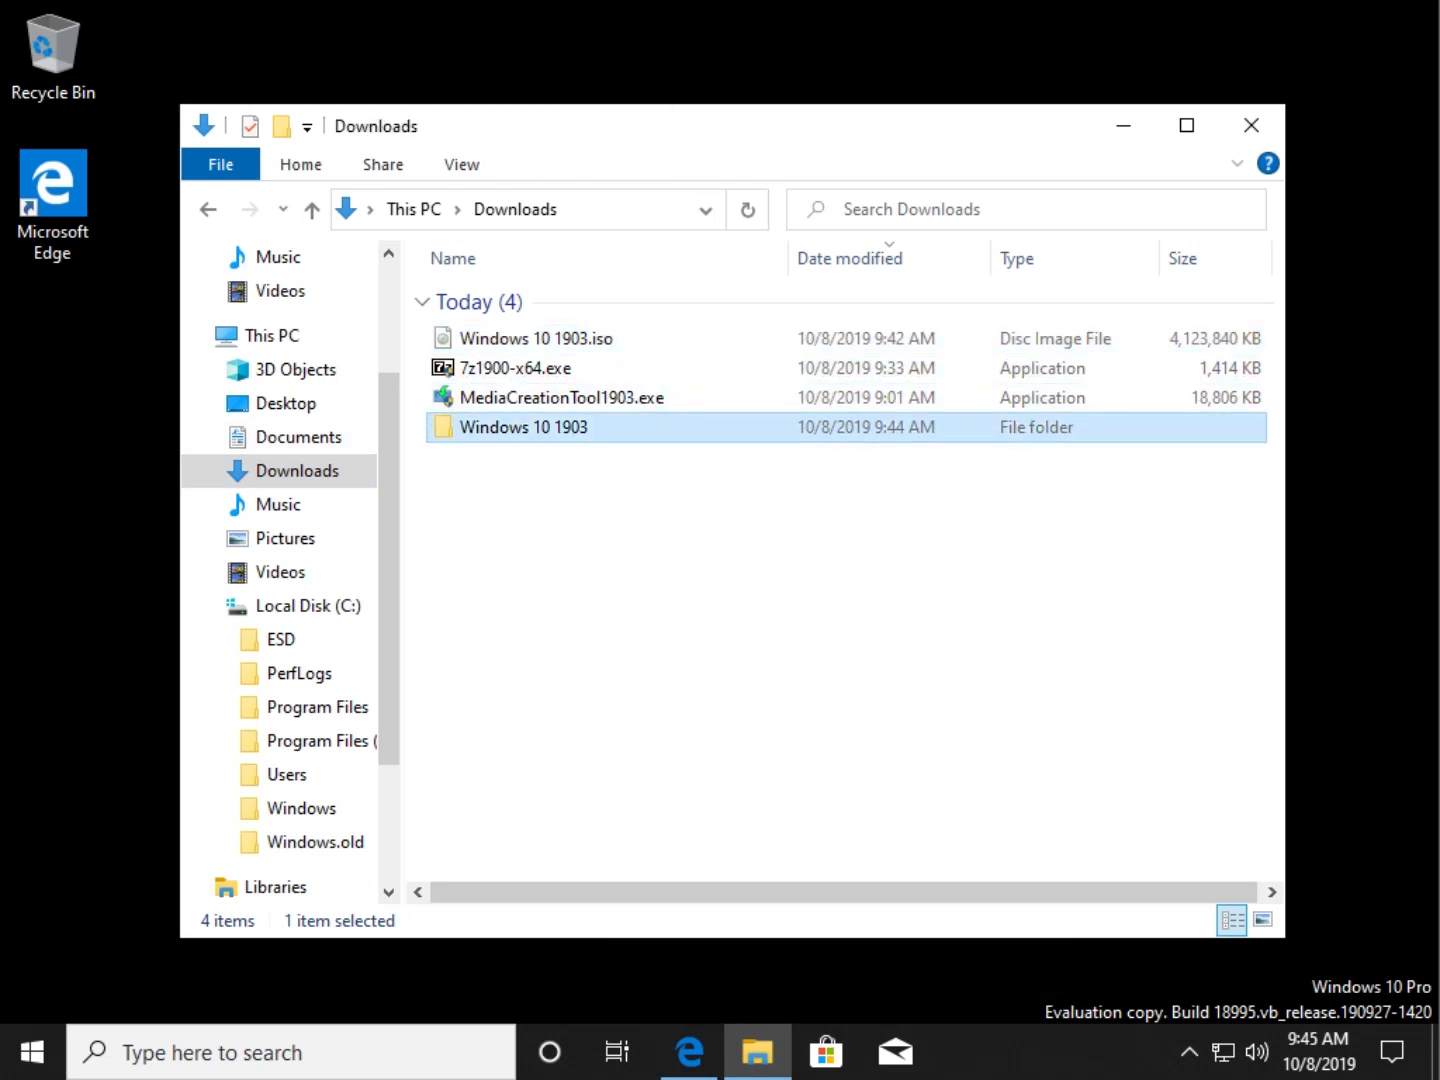
pyautogui.press('Return')
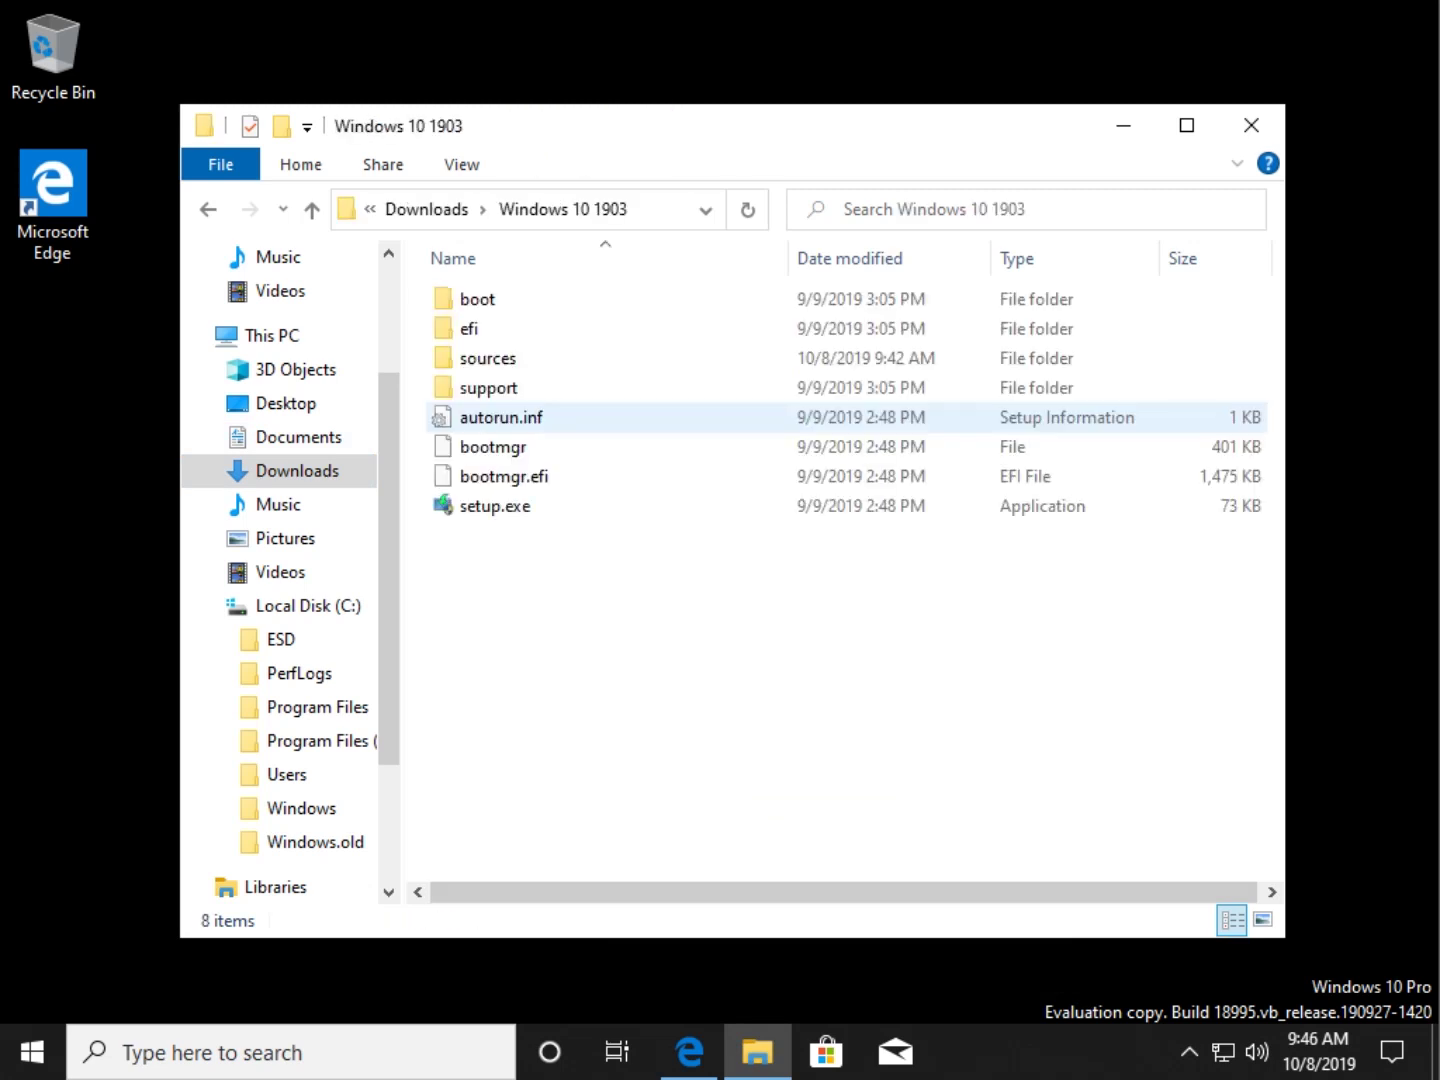
pyautogui.hotkey('alt', 'Left')
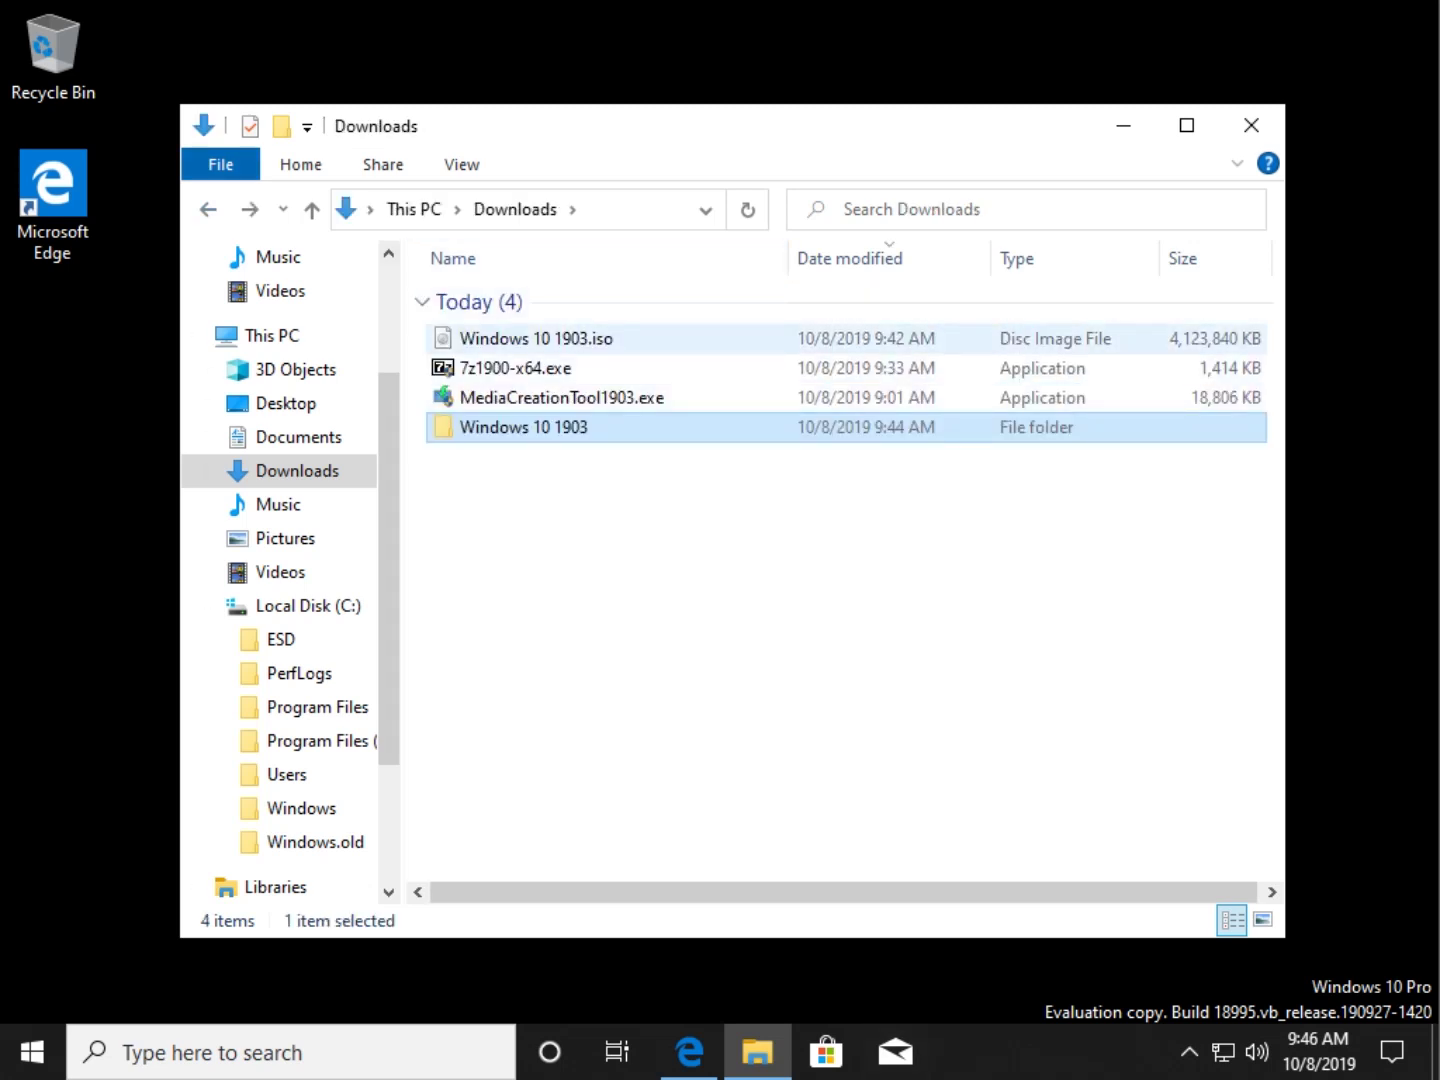
pyautogui.doubleClick(536, 338)
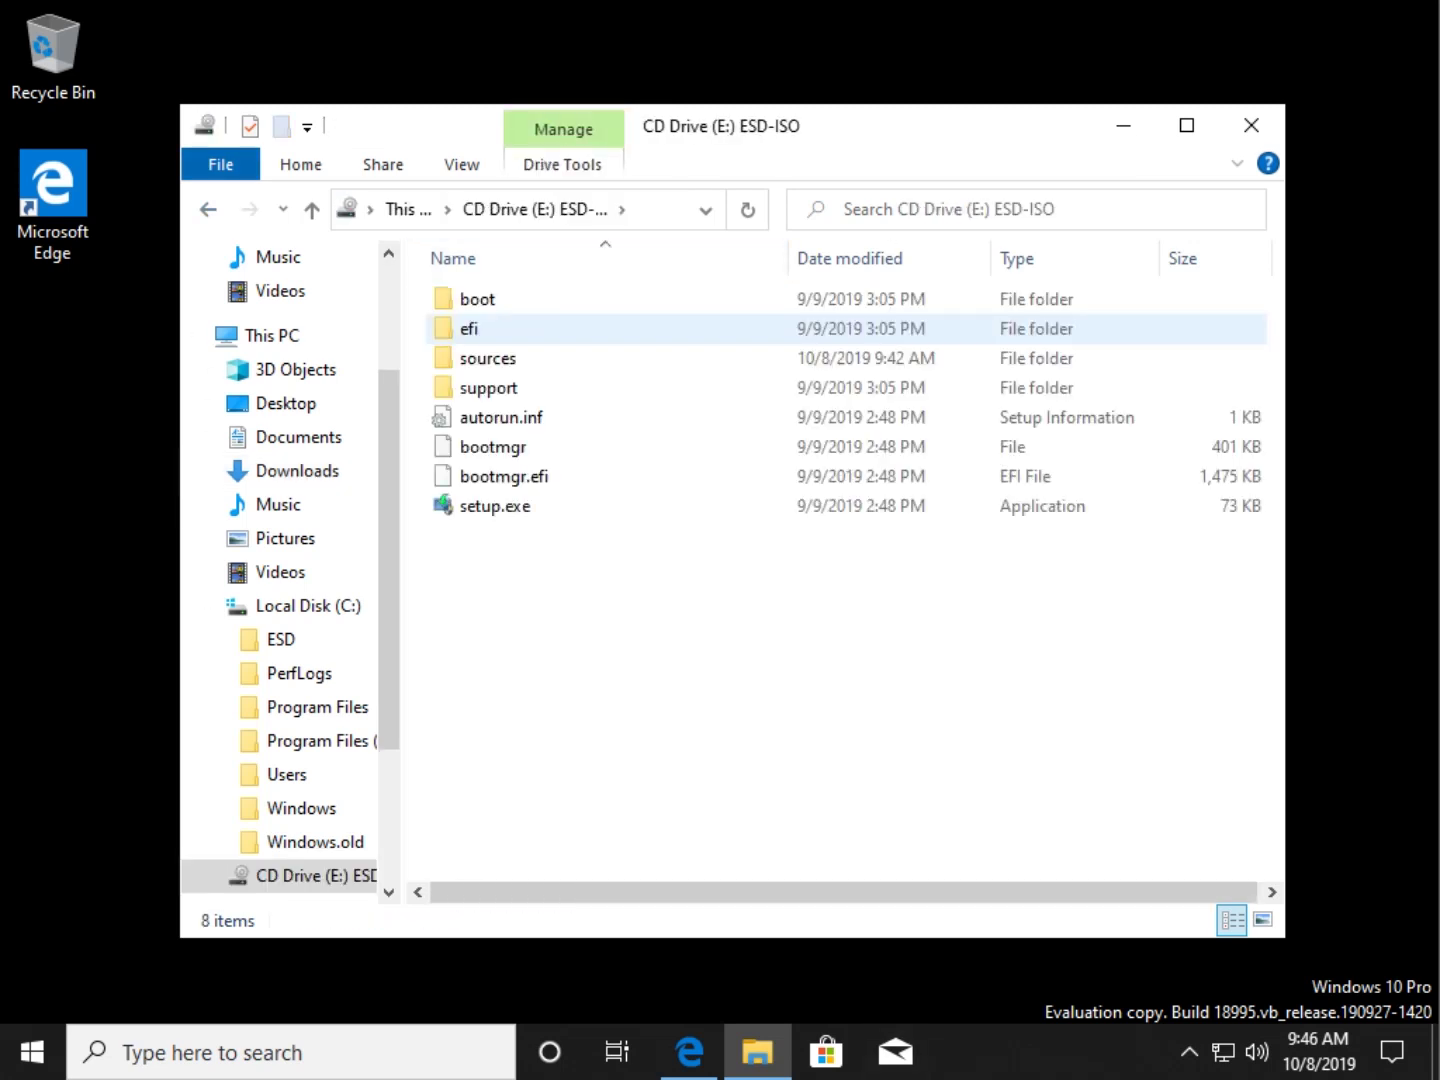
pyautogui.click(1251, 125)
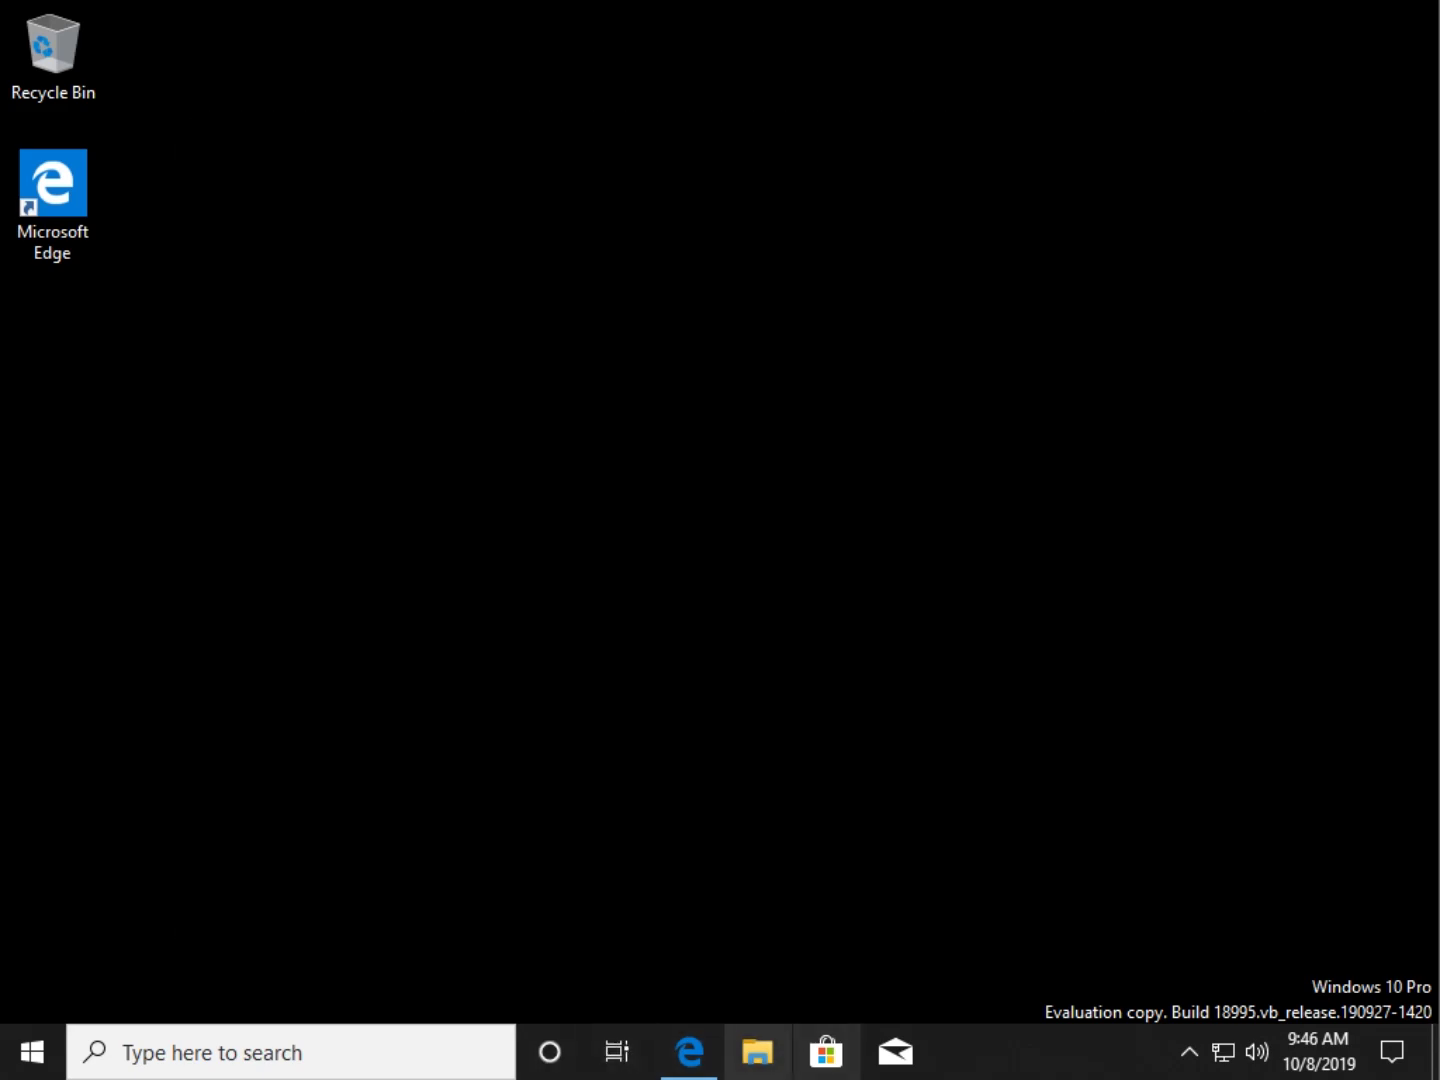
# - Switch to Microsoft Edge and look over the 7-Zip 19.00 download page on MajorGeeks
pyautogui.click(689, 1051)
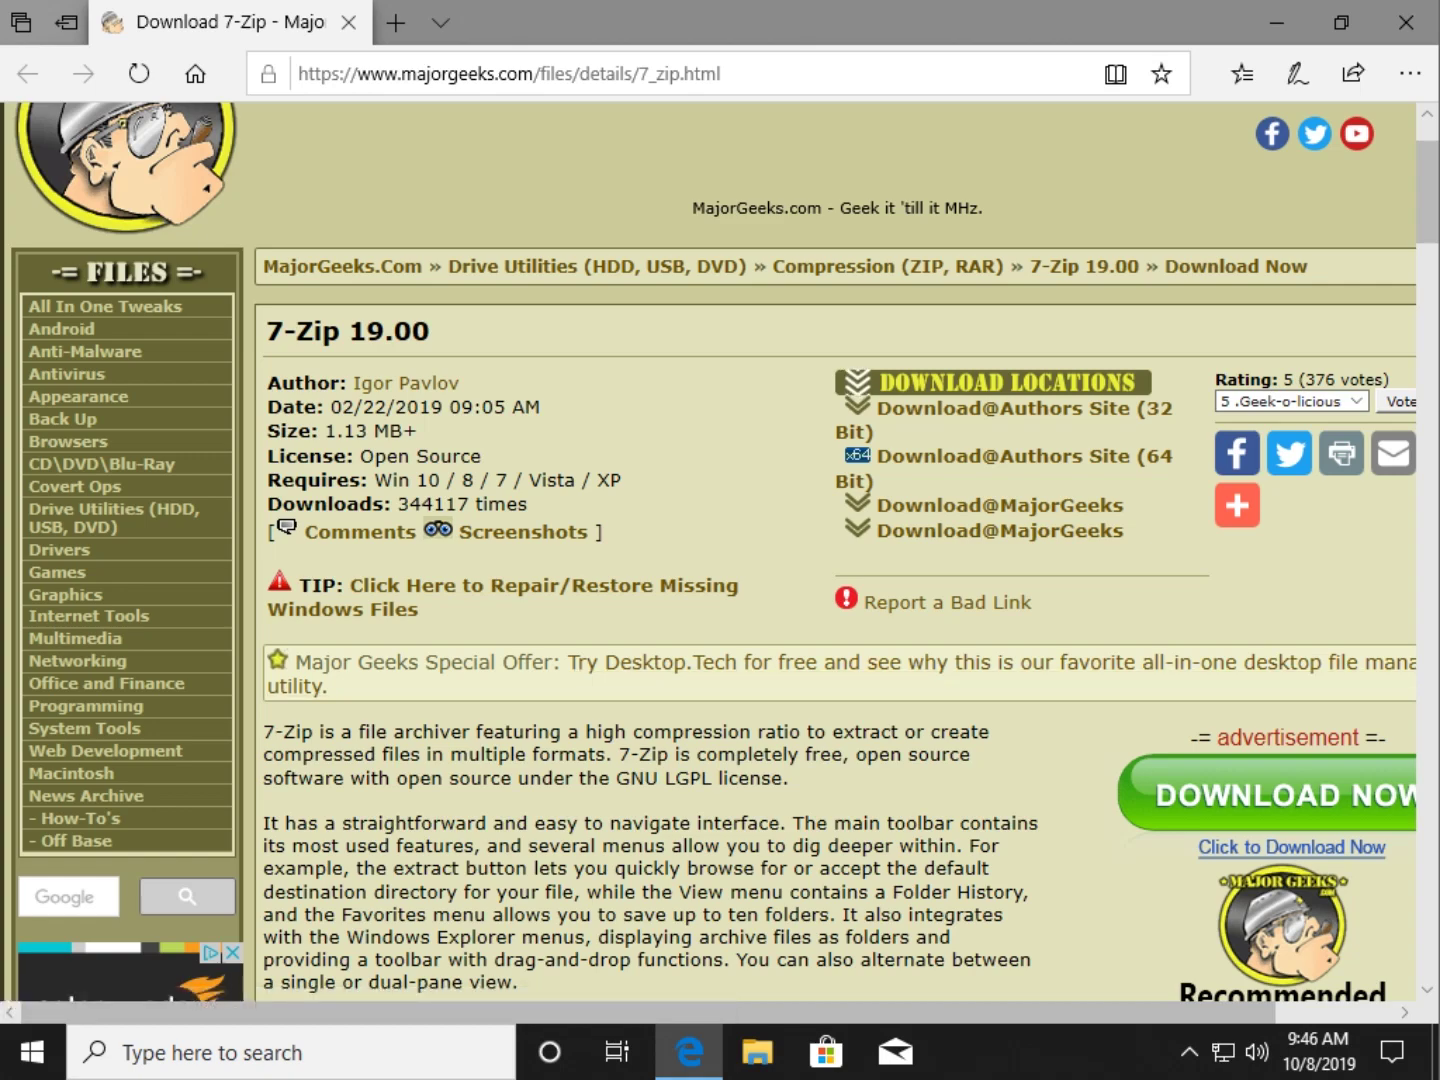
pyautogui.scroll(-4, 728, 552)
pyautogui.scroll(4, 728, 552)
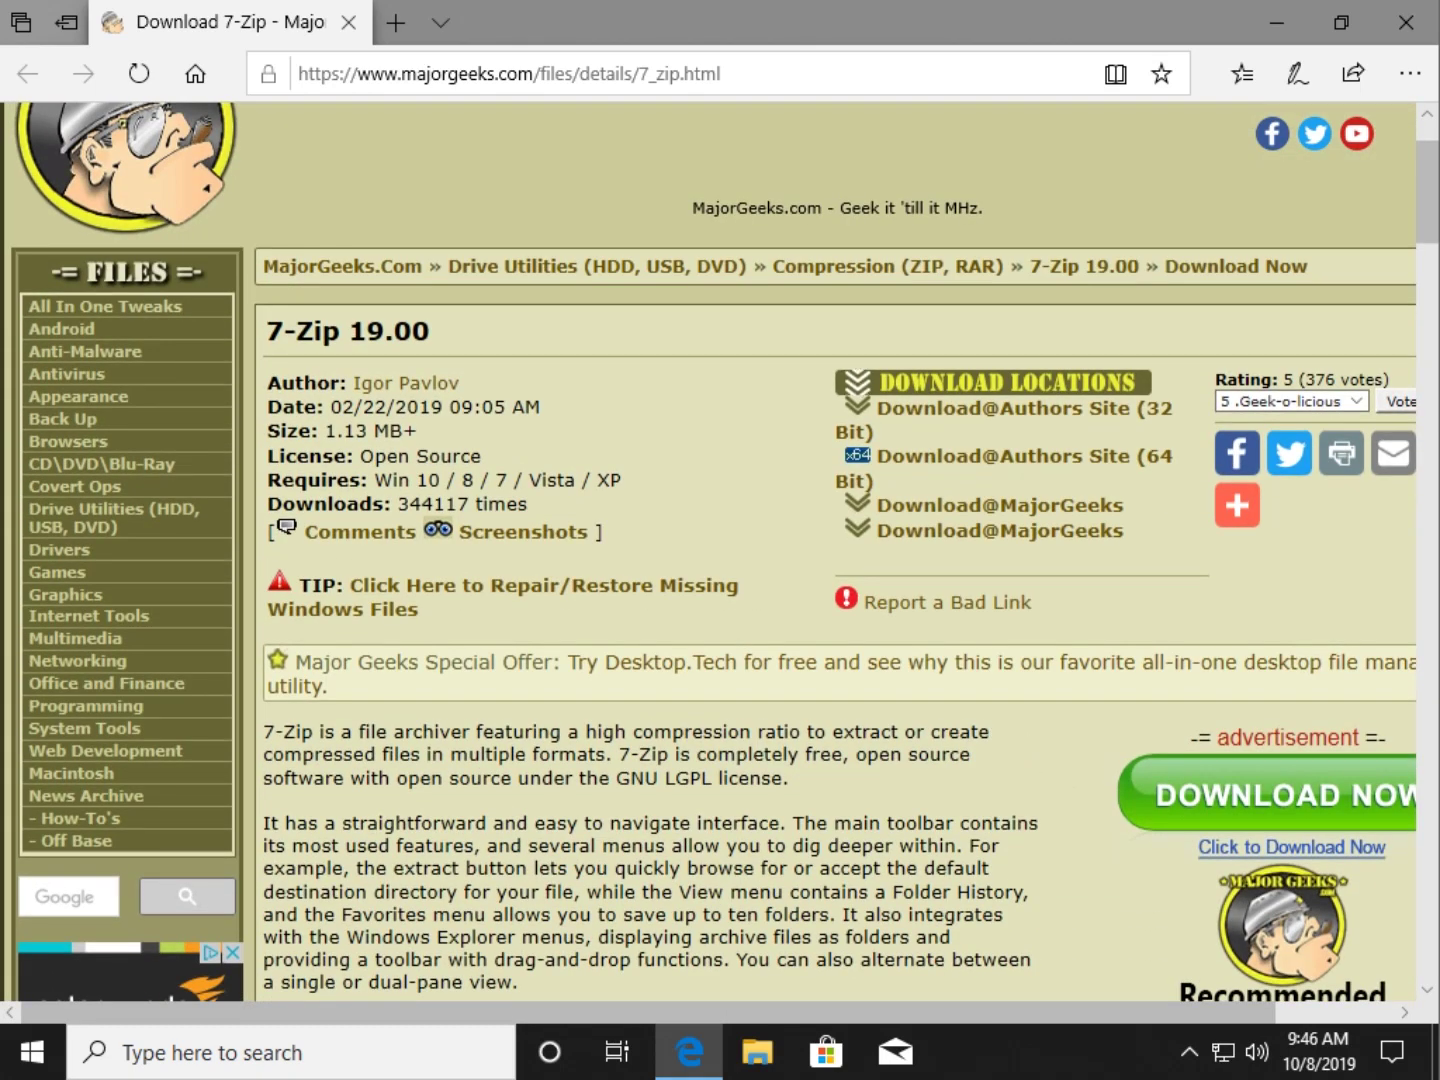